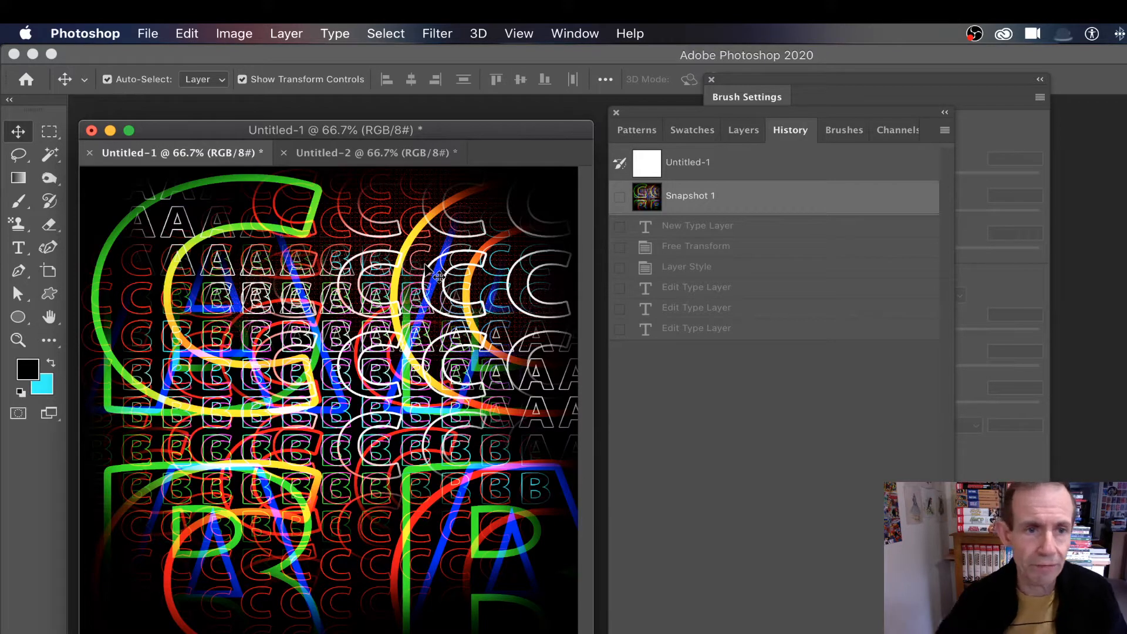
- Switch to the Untitled-2 document and review the Type preferences, including the option for type layer glyph alternates
click(388, 156)
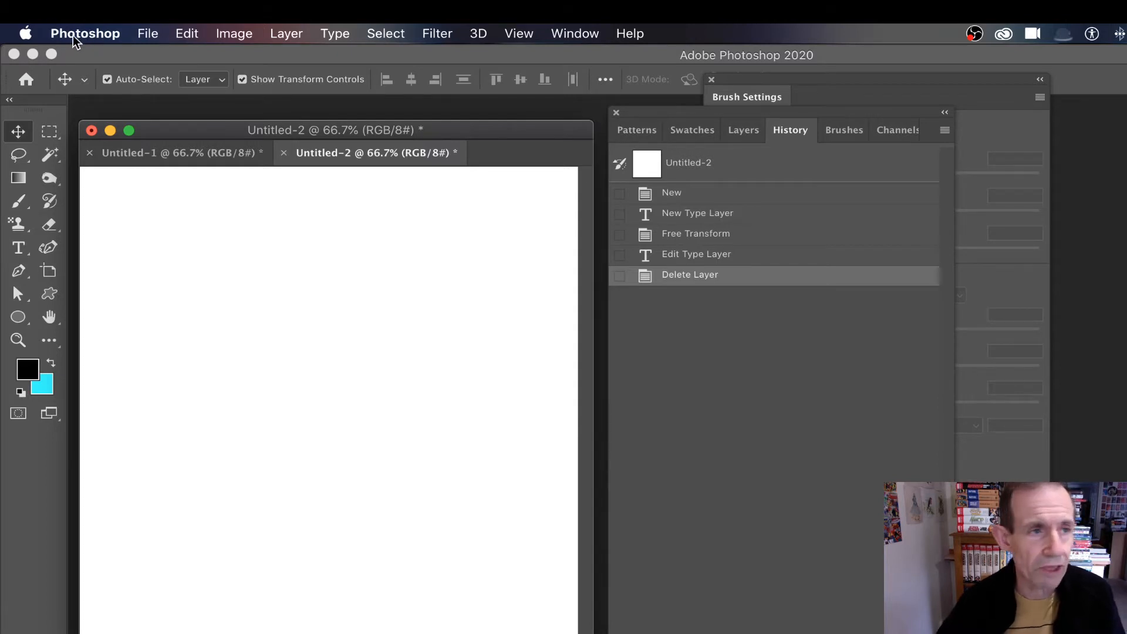
click(97, 32)
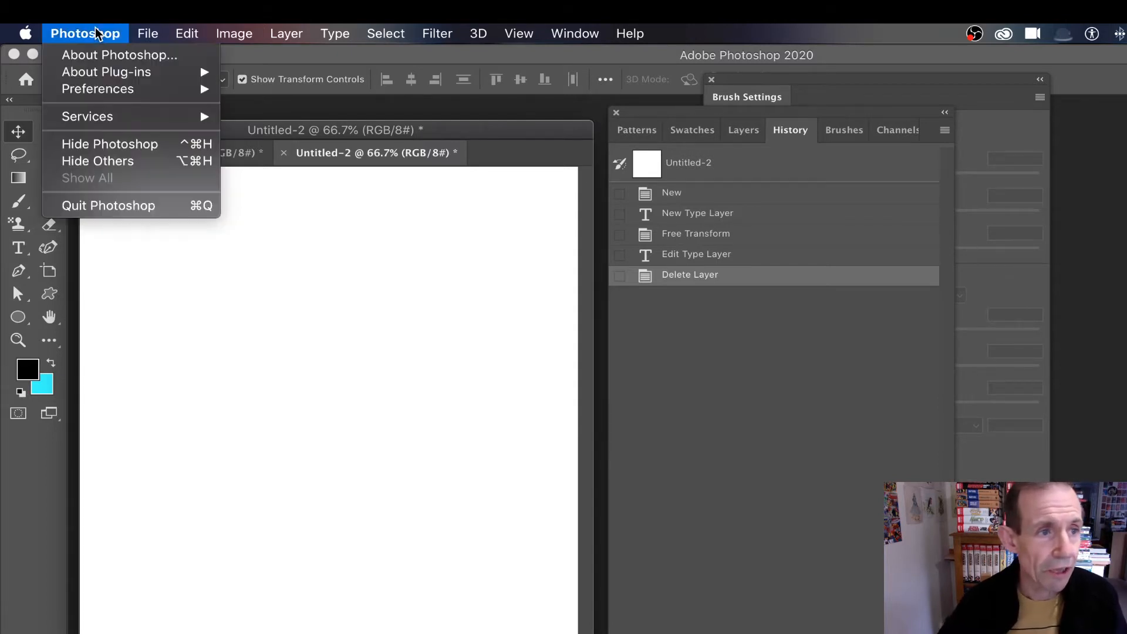
mouse_move(113, 101)
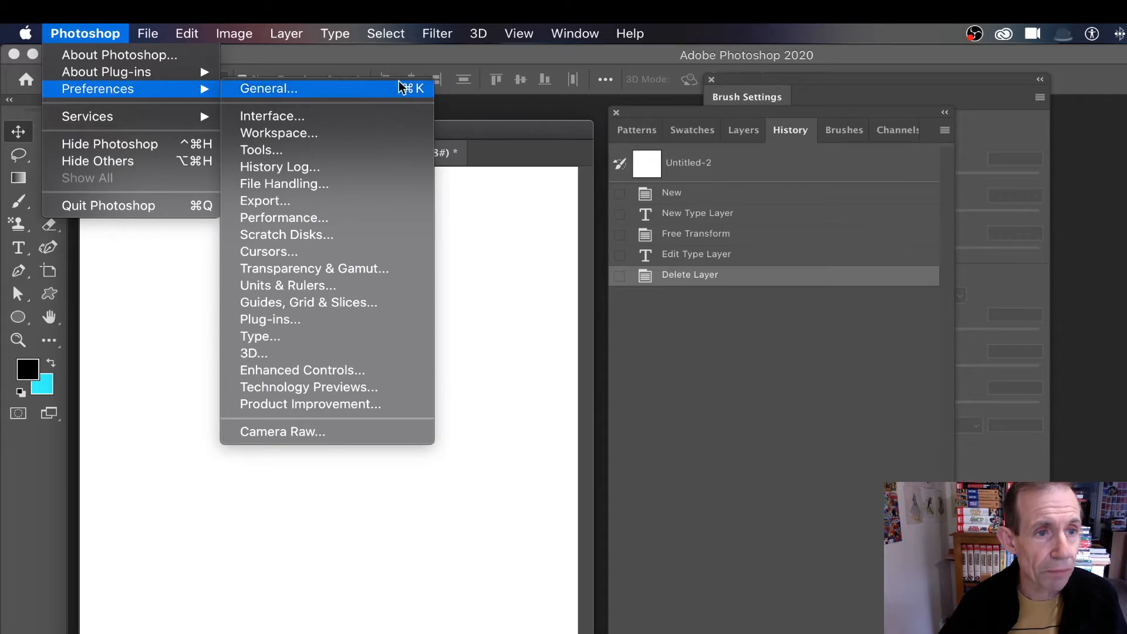
click(258, 338)
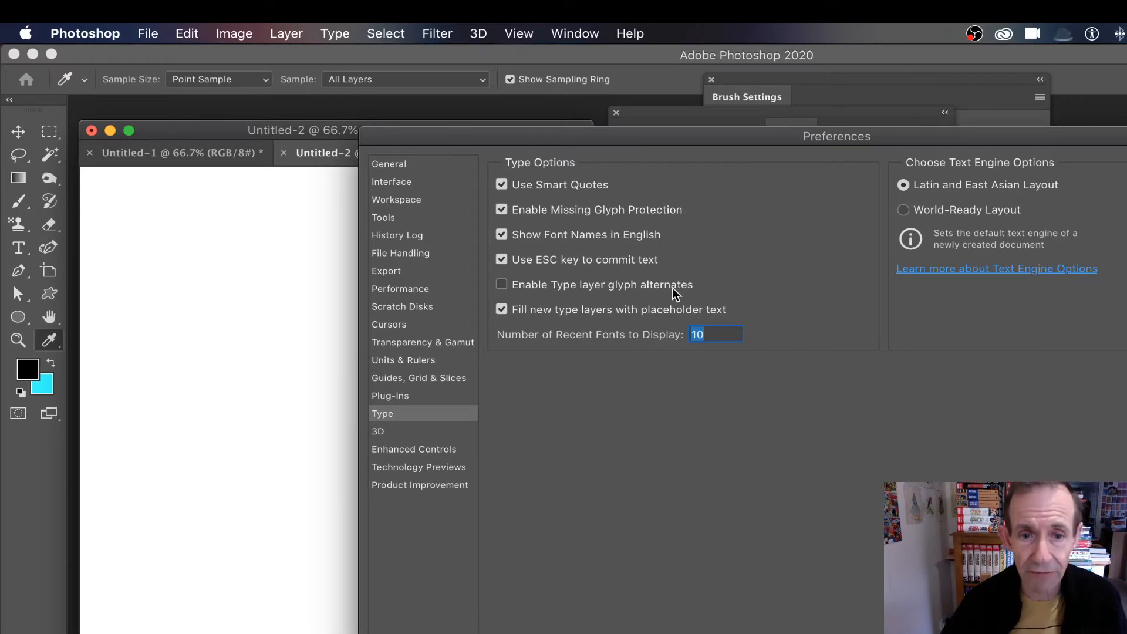
mouse_move(689, 294)
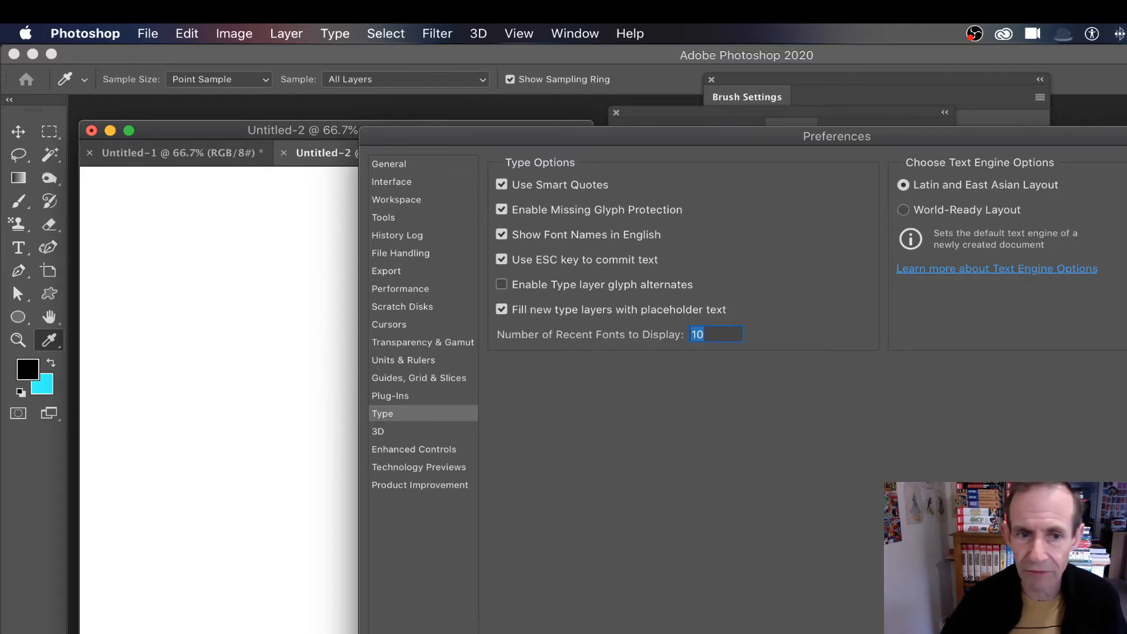
key(Return)
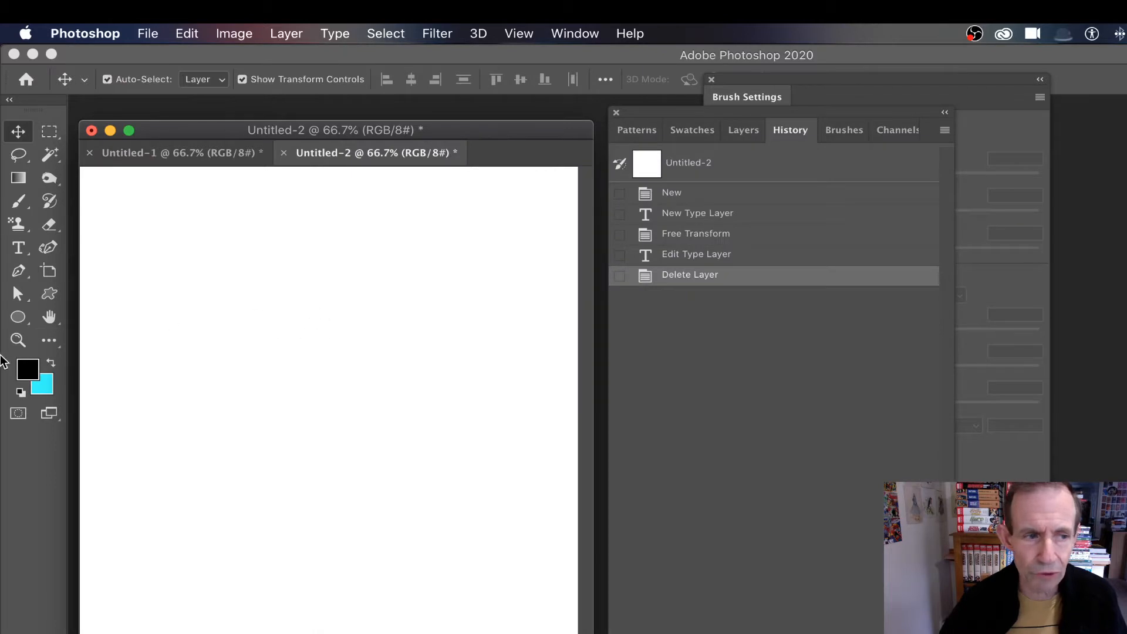
- Add a type layer reading "1" in black Myriad Pro Bold near the middle of the blank canvas
key(t)
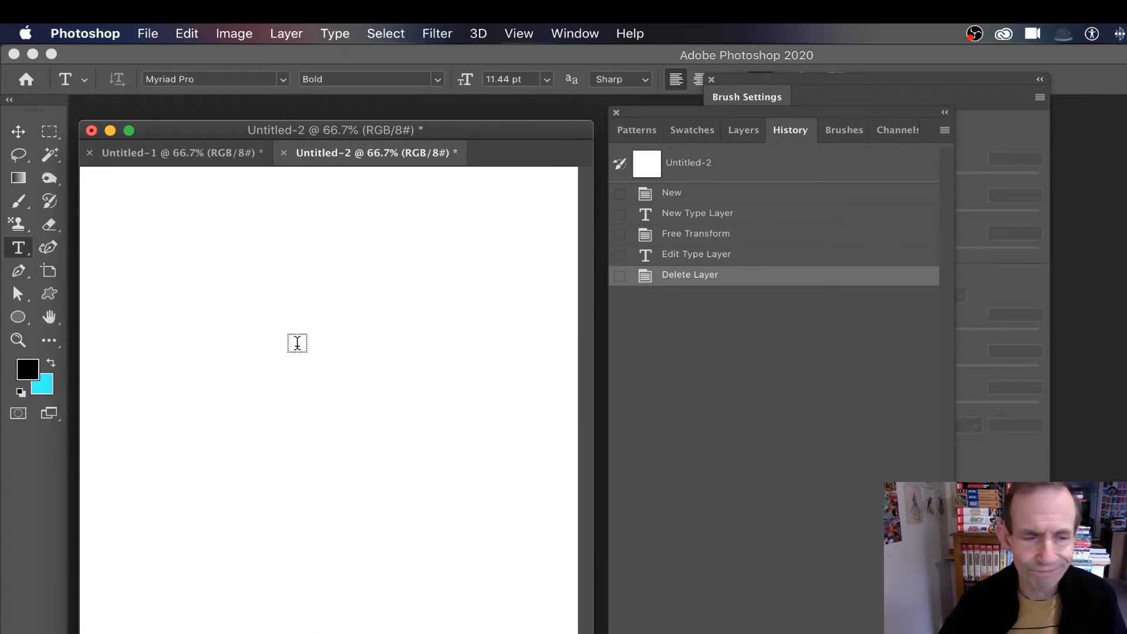
click(295, 342)
text(1)
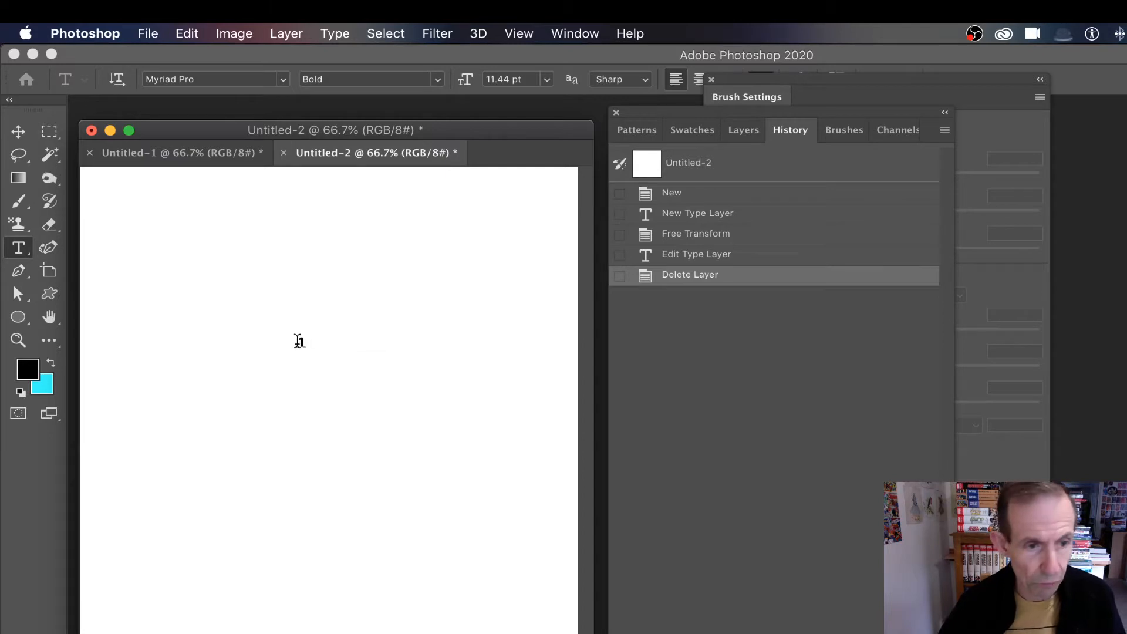
click(17, 132)
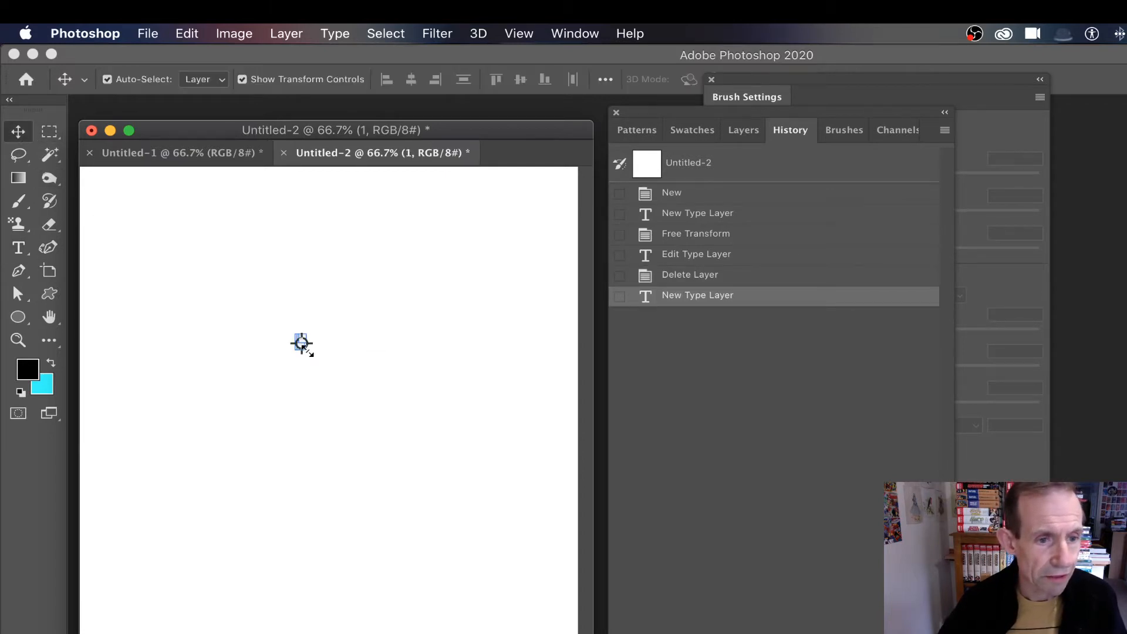
- Scale the 1 up to roughly half the canvas height or more and centre it on the canvas
key(ctrl+t)
drag(306, 349, 422, 527)
drag(377, 395, 327, 297)
drag(388, 453, 473, 596)
drag(352, 309, 357, 307)
key(Return)
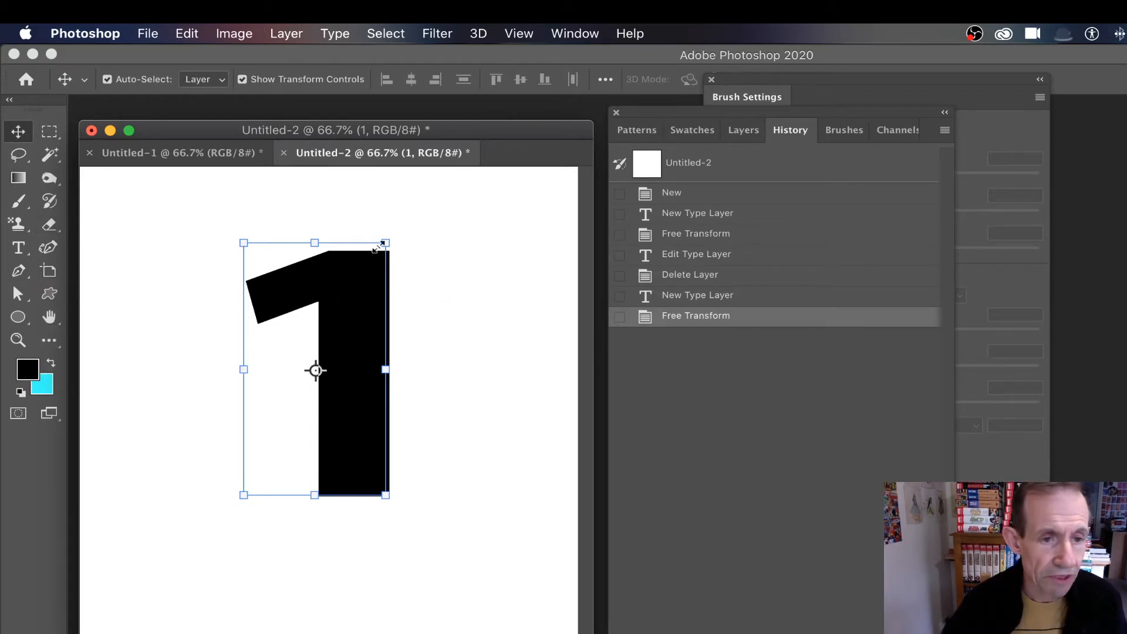
- Give the 1 a black 40 px outside stroke and set its fill opacity to 0% so only an outline is drawn
click(285, 35)
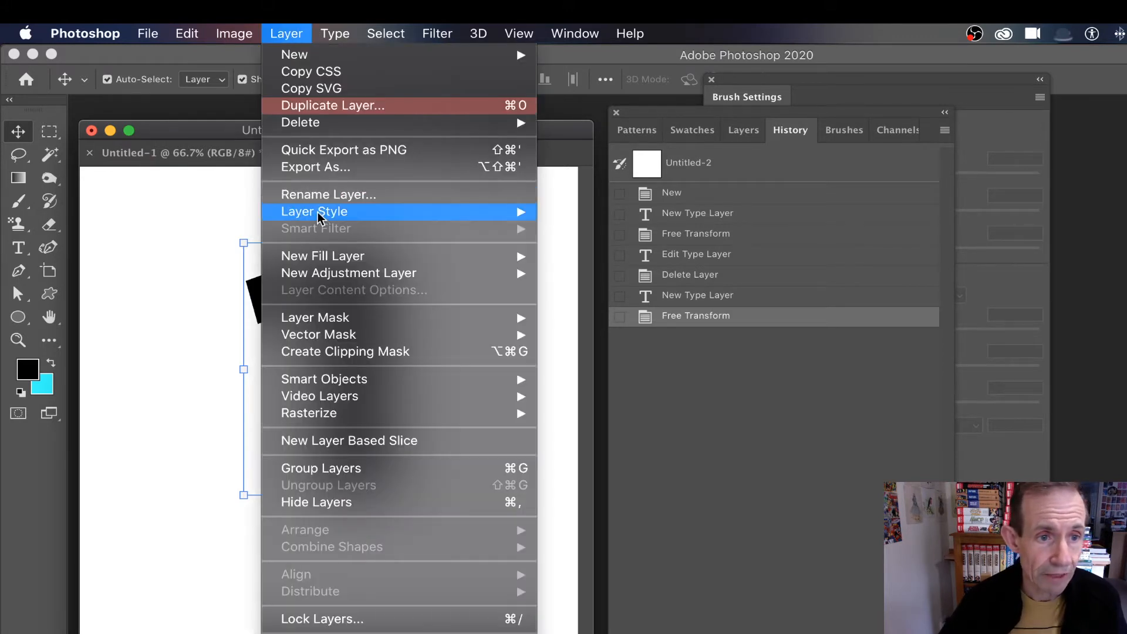
mouse_move(322, 214)
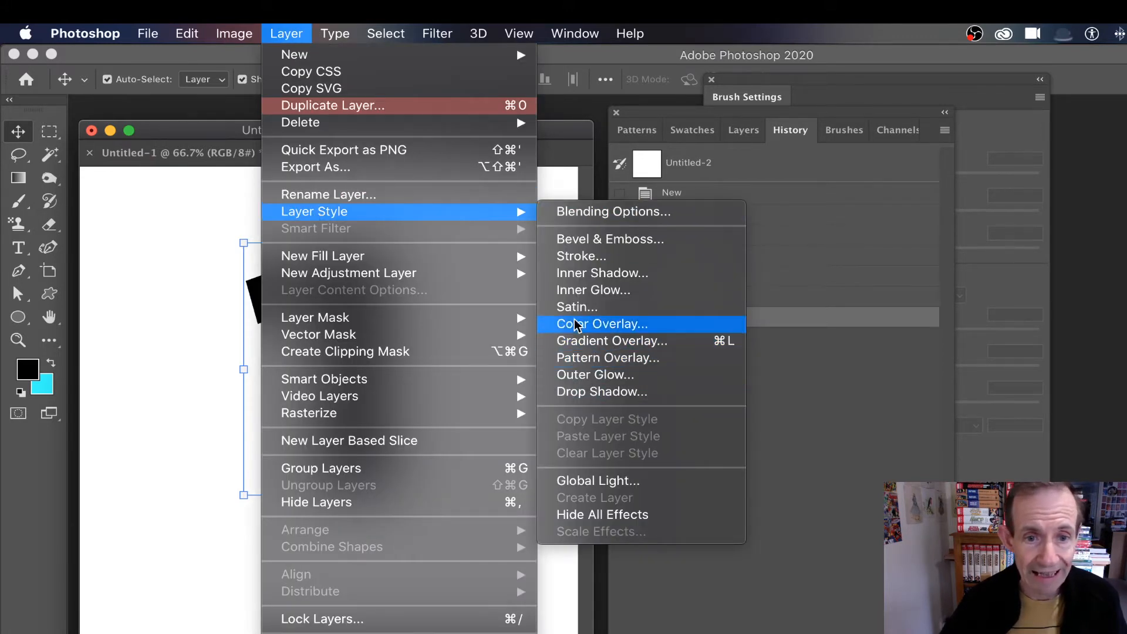
click(585, 262)
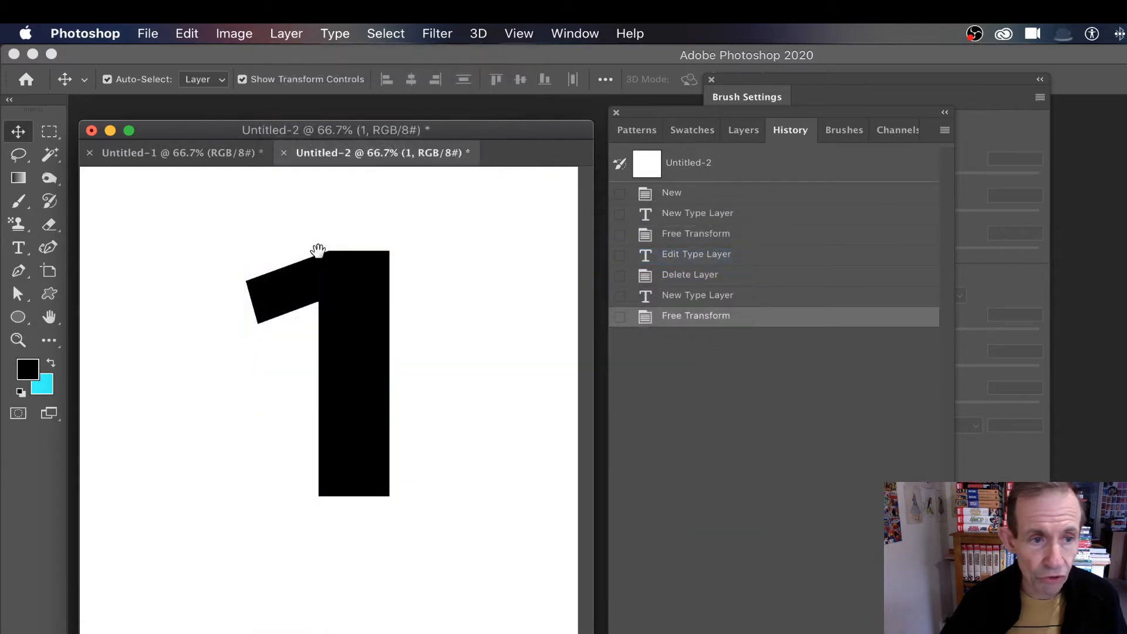
drag(417, 157, 454, 154)
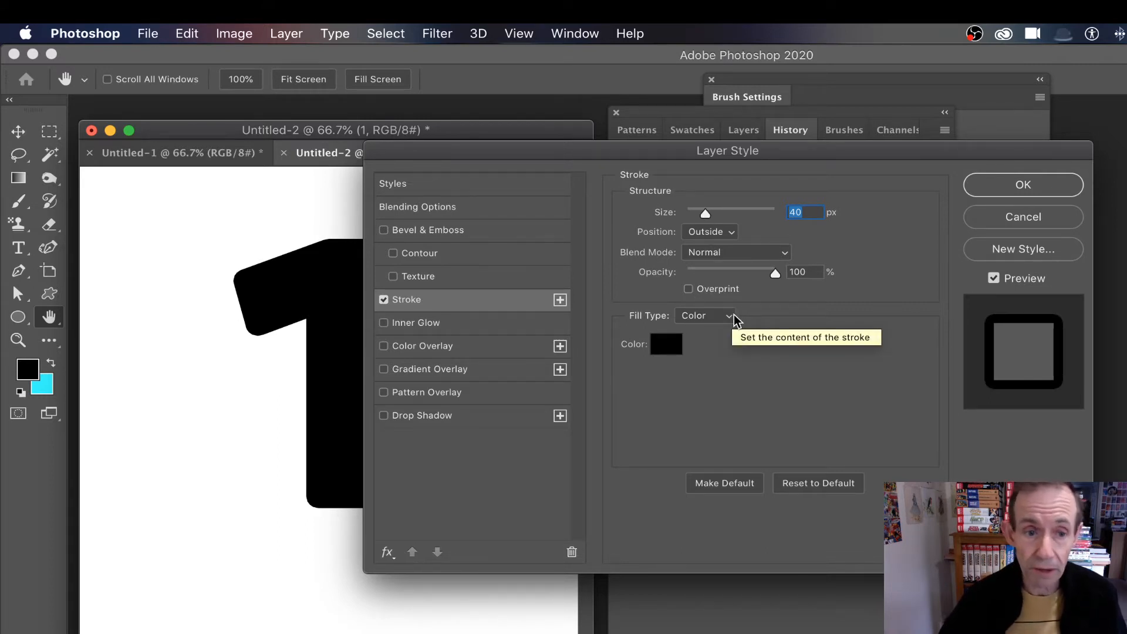
click(437, 210)
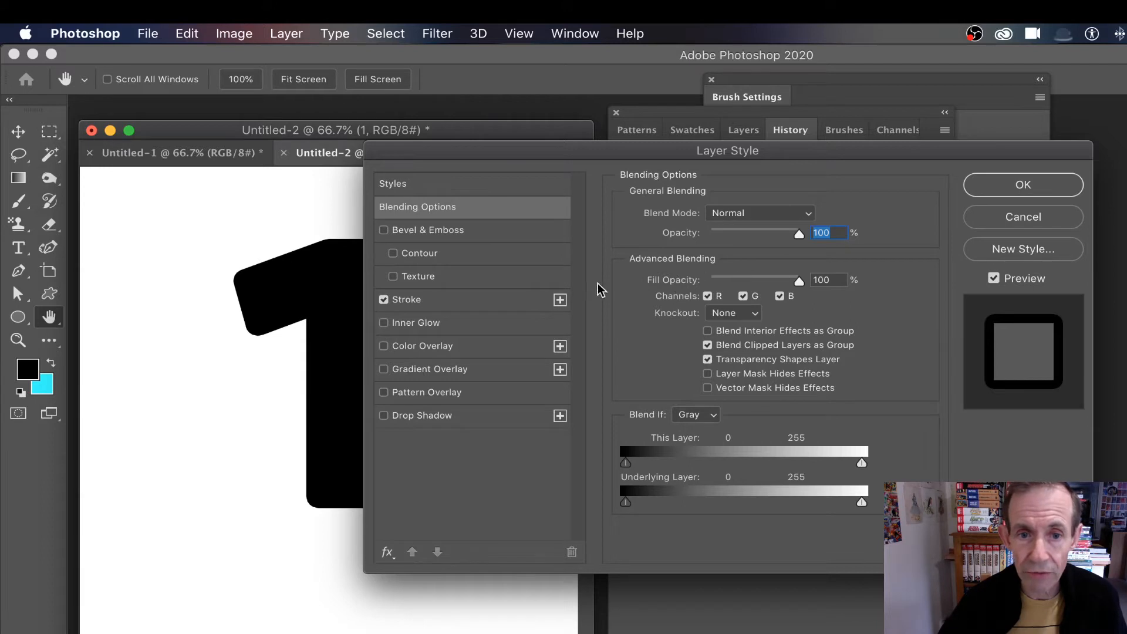
drag(799, 282, 646, 286)
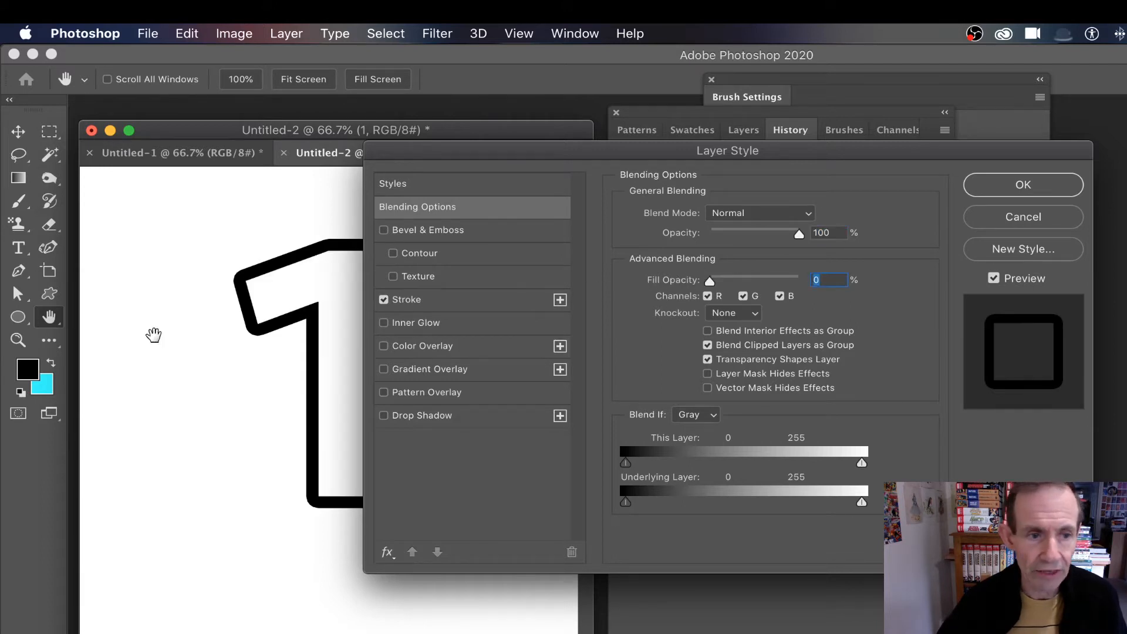
click(1018, 186)
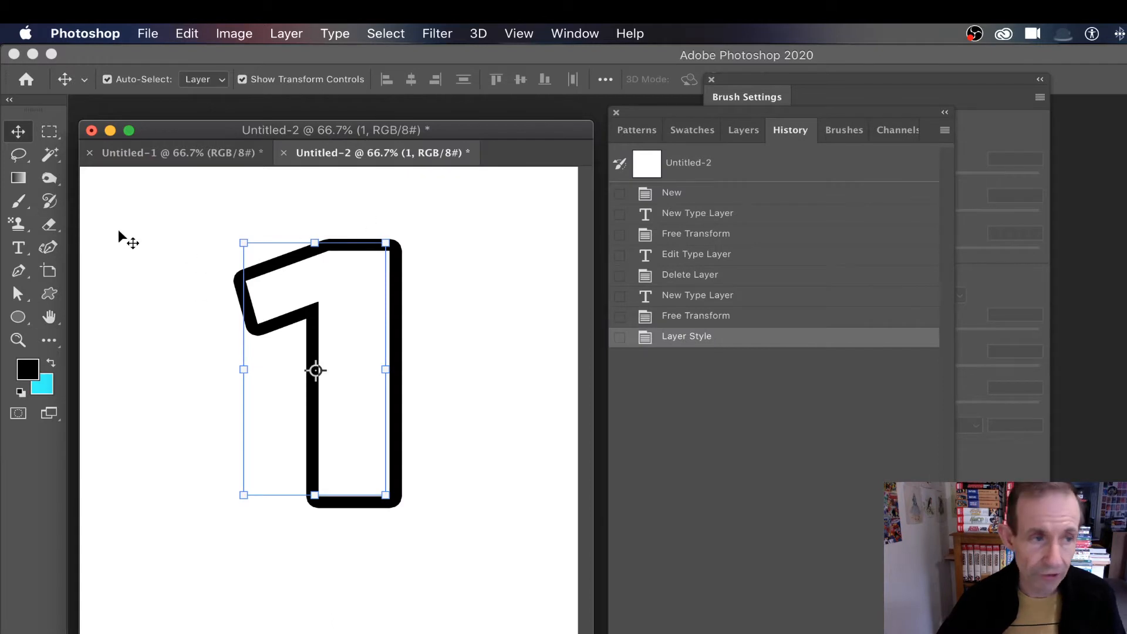
- Define the outlined 1 as a new pattern, keeping the suggested name
click(186, 34)
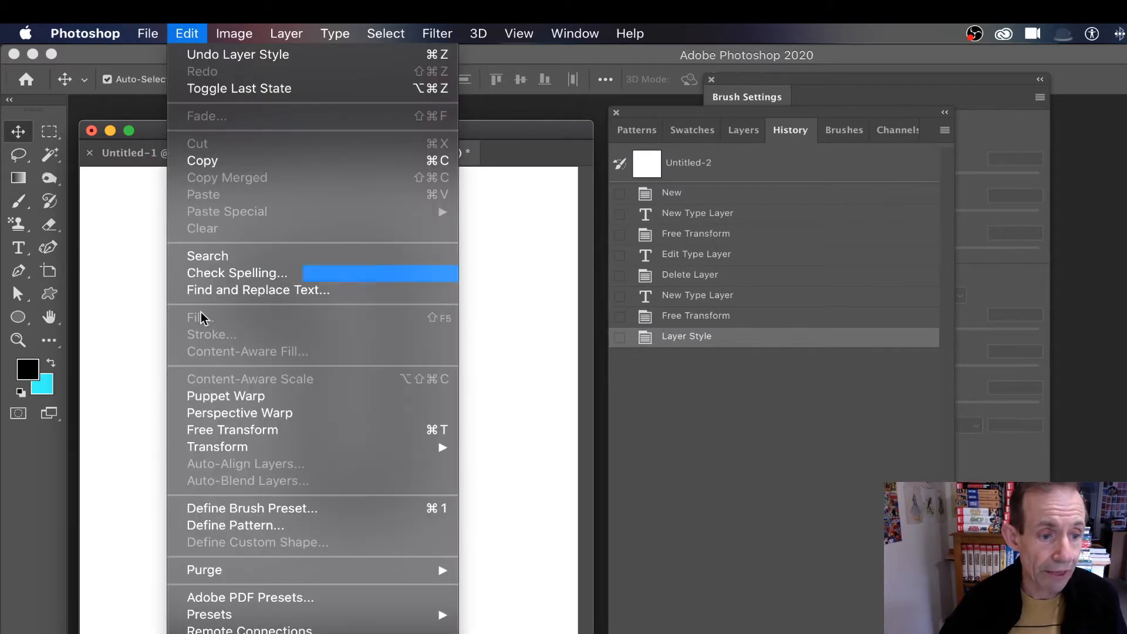
click(230, 526)
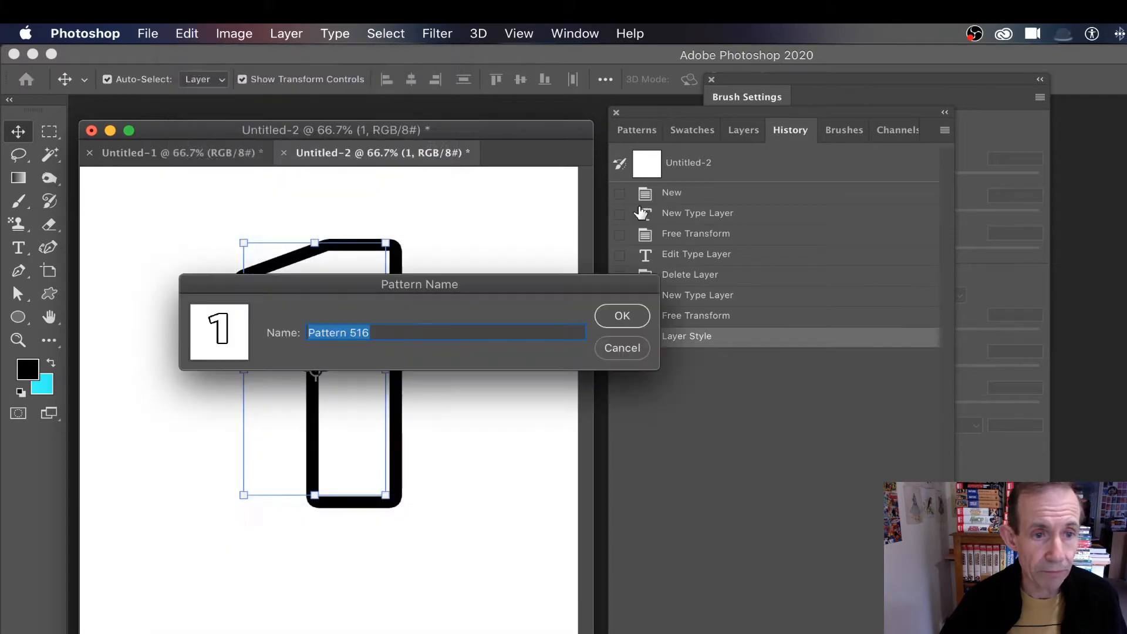
click(644, 322)
- Replace the 1 with a 2 in the same type layer and define the outlined 2 as a pattern with the suggested name
click(19, 247)
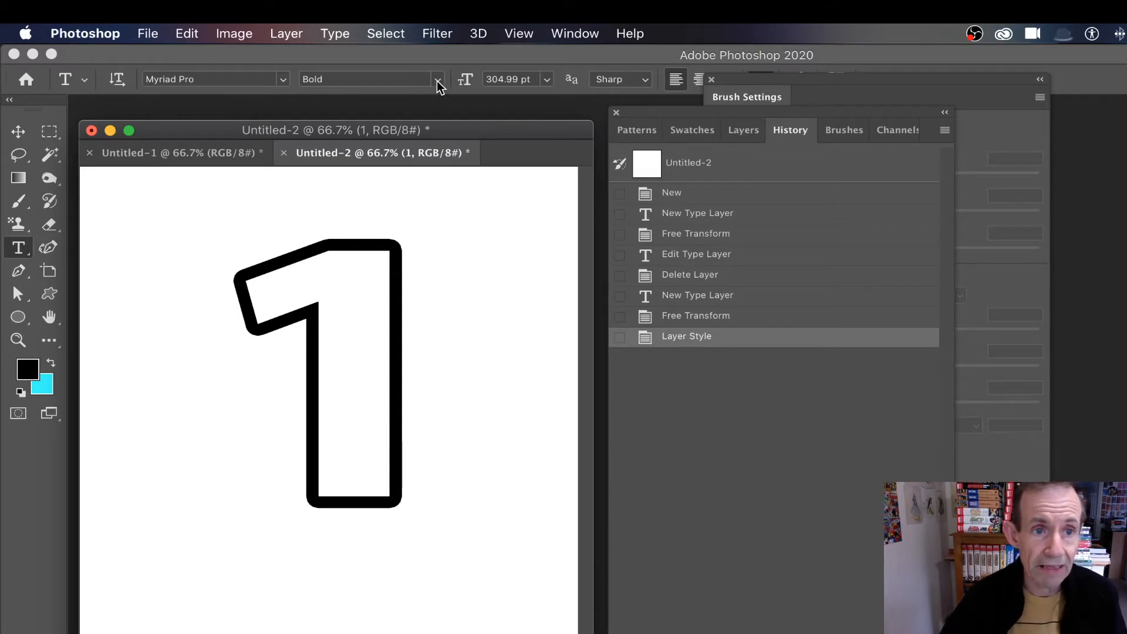
double_click(302, 402)
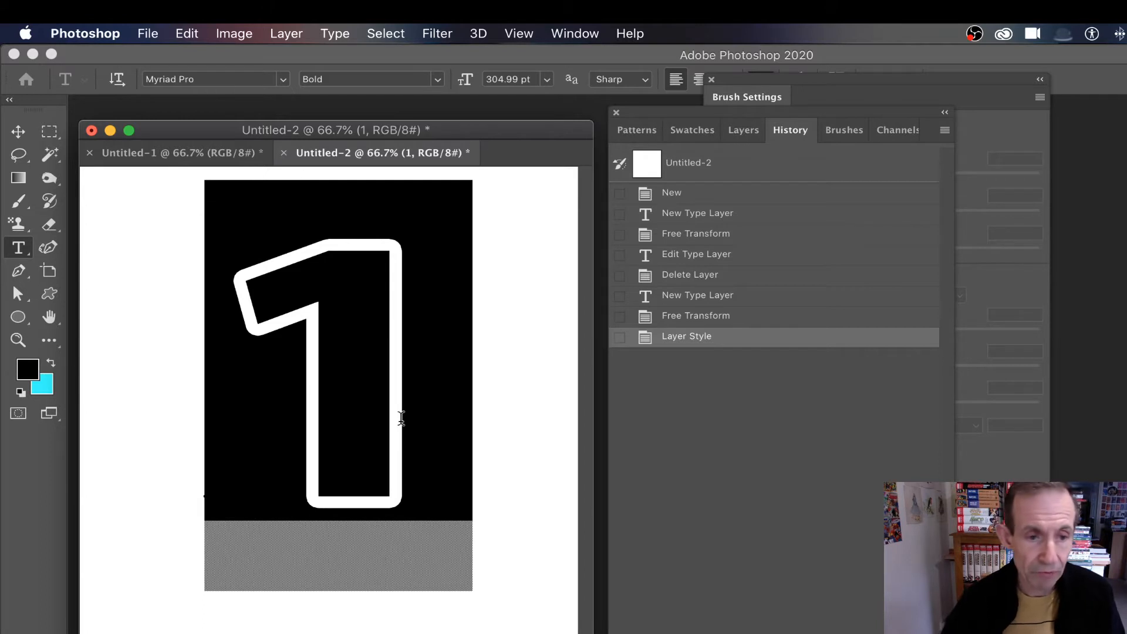
text(2)
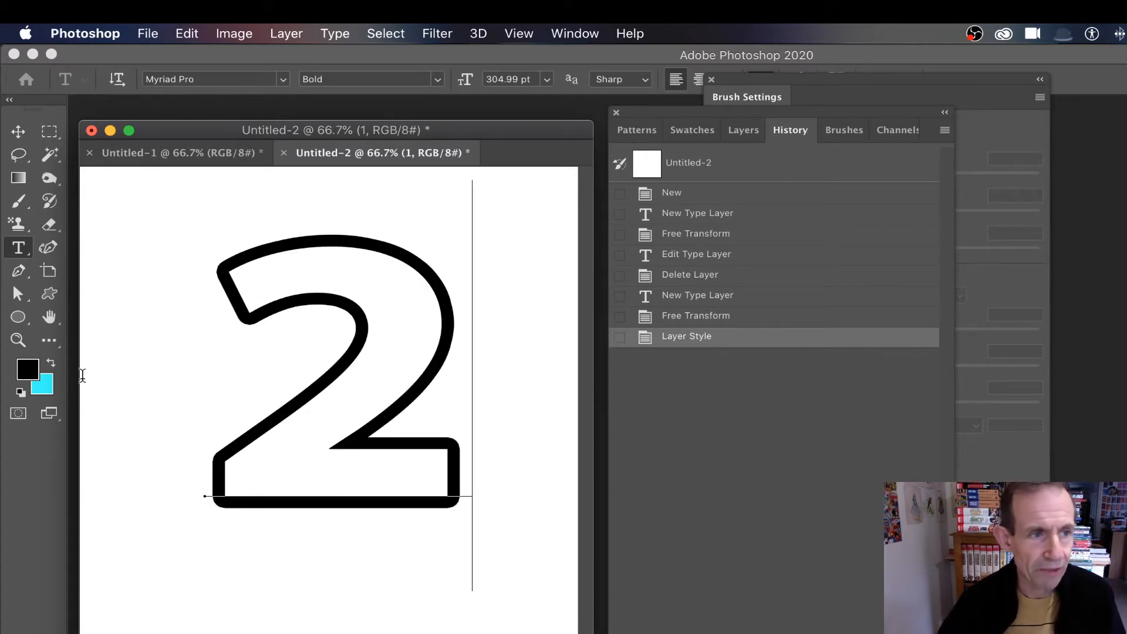
click(22, 140)
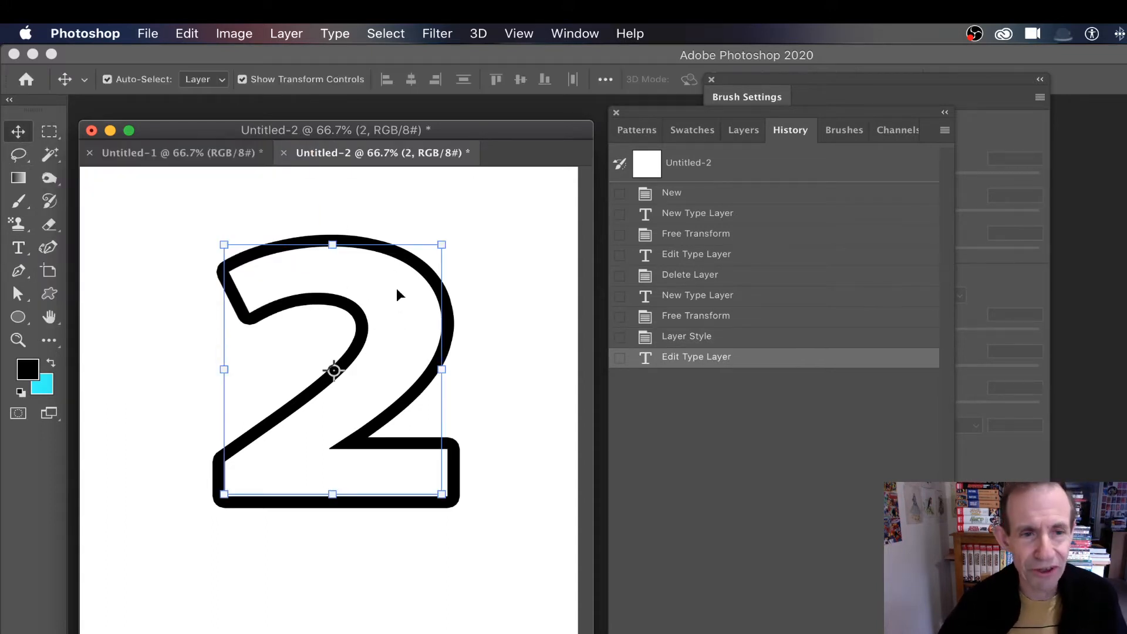
click(197, 33)
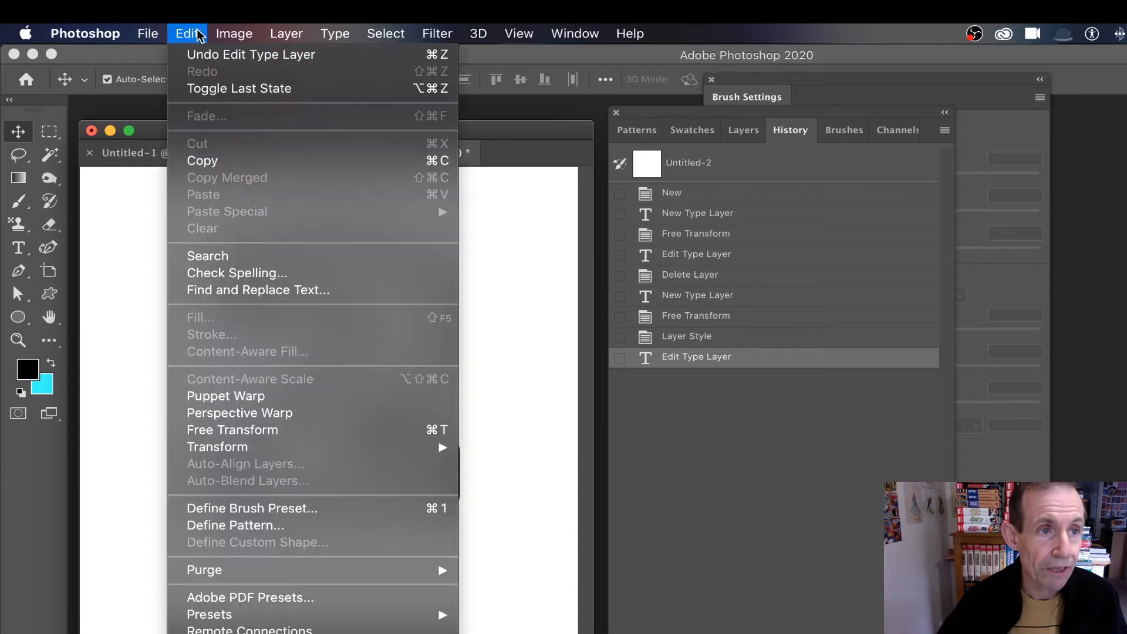
click(269, 528)
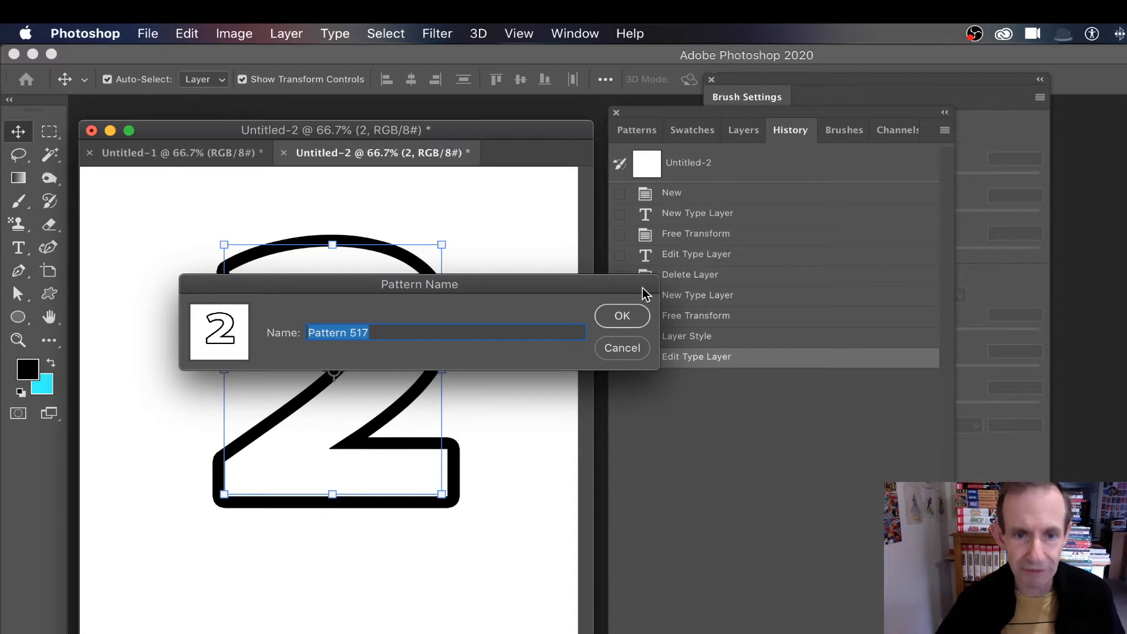
click(639, 318)
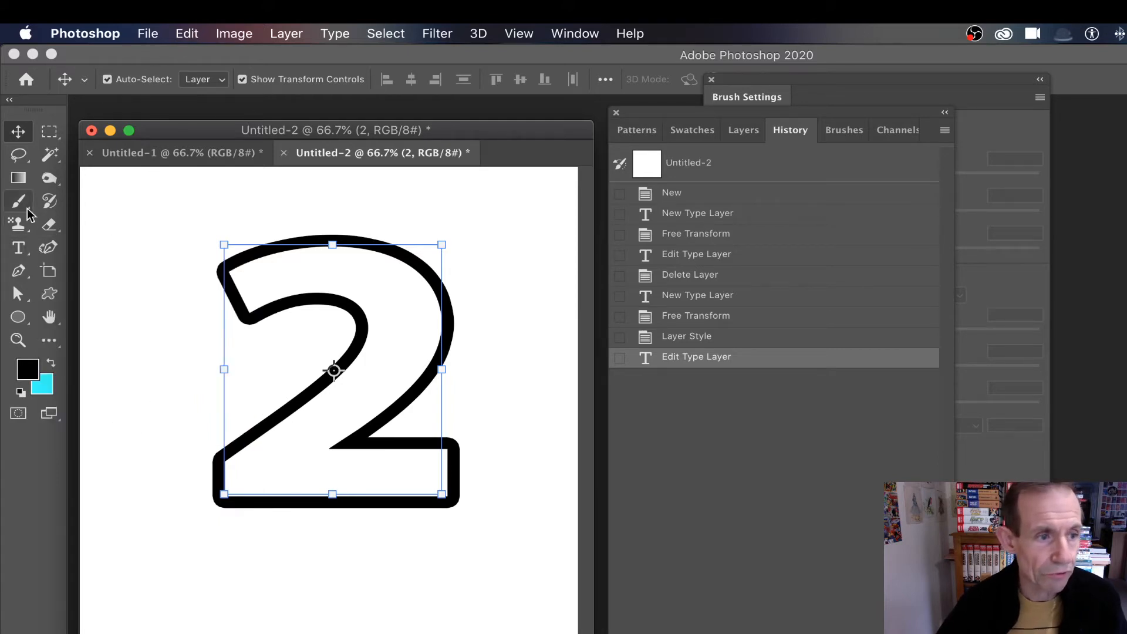
- Change the digit from 2 to 3 in the type layer and define the outlined 3 as another pattern
click(18, 247)
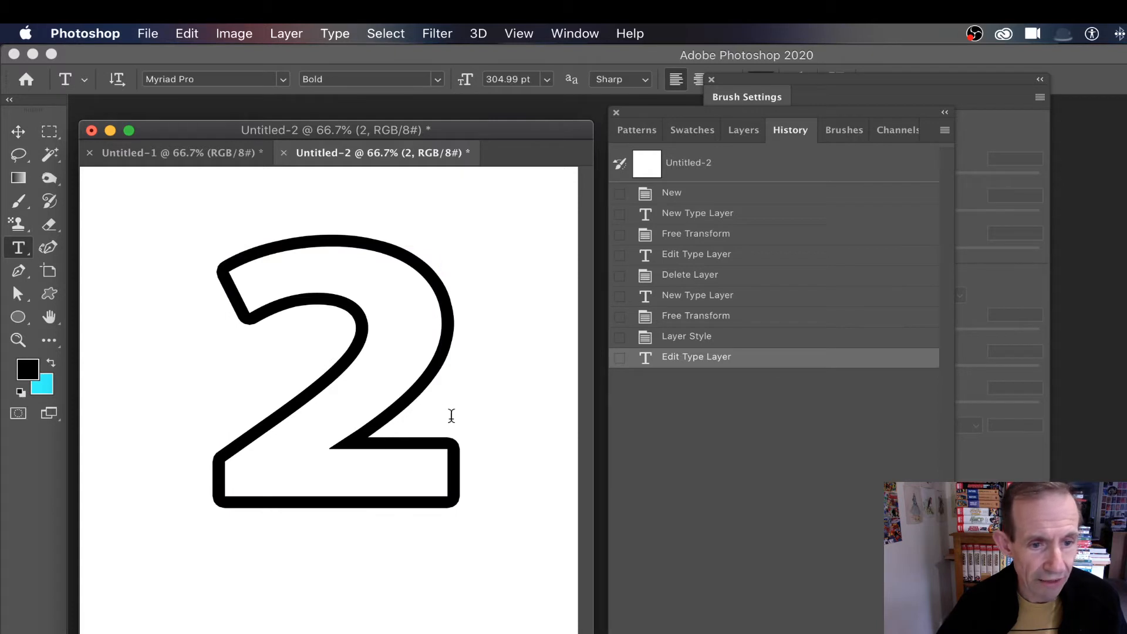
double_click(239, 385)
text(3)
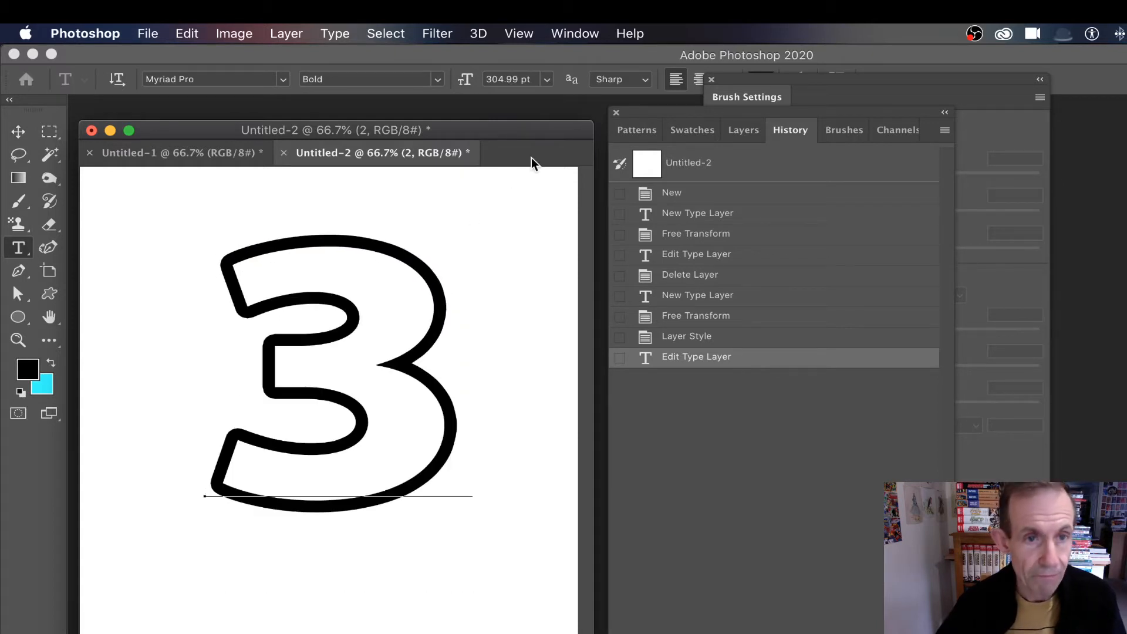
click(18, 132)
click(185, 35)
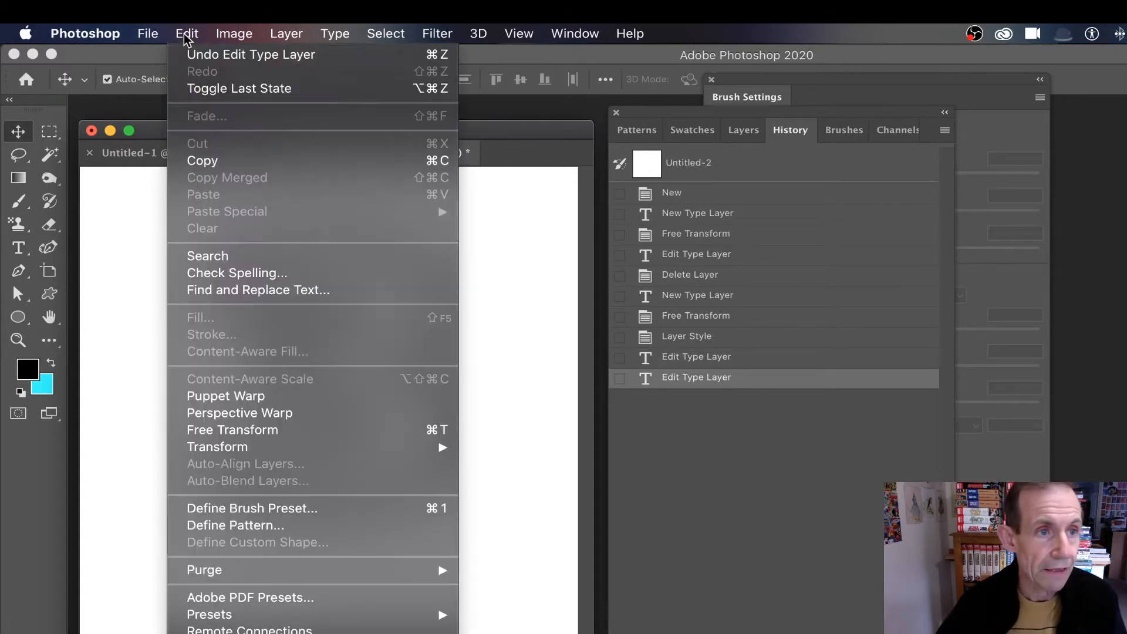
click(232, 528)
click(620, 316)
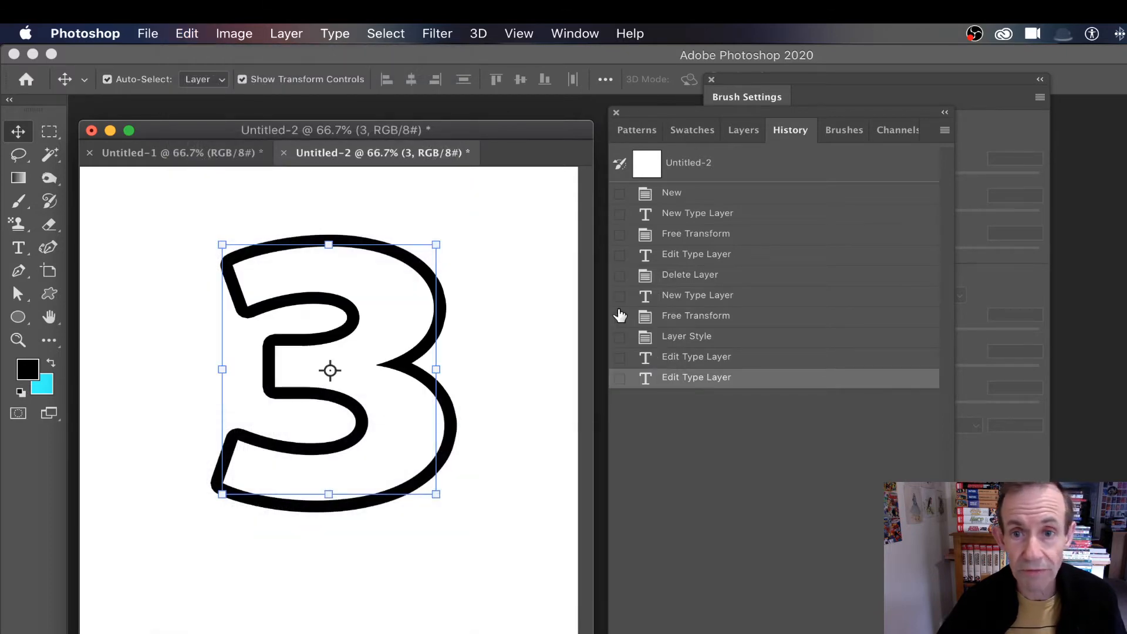
- Check the outlined number patterns in the pattern library and return to the Untitled-1 document
click(635, 132)
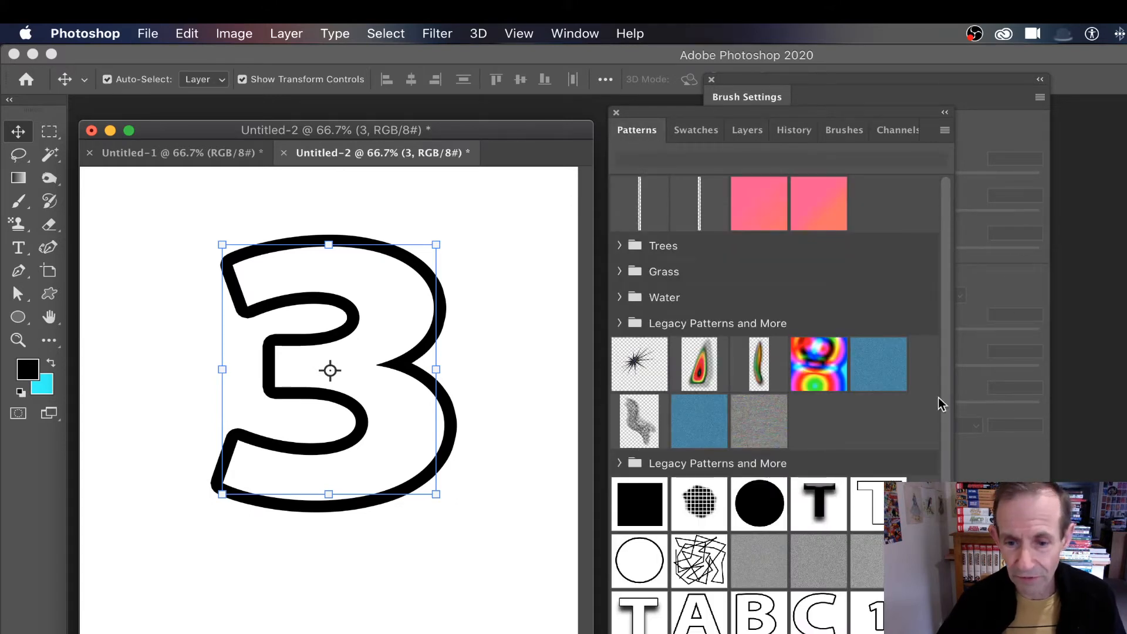
scroll(941, 355, down, 3)
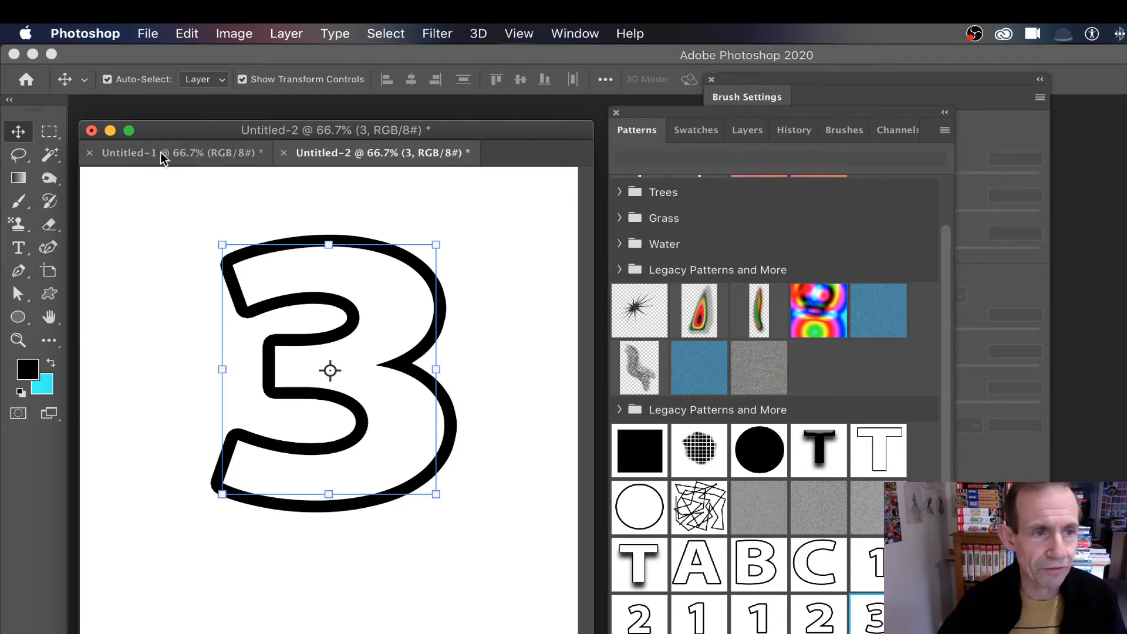
click(178, 156)
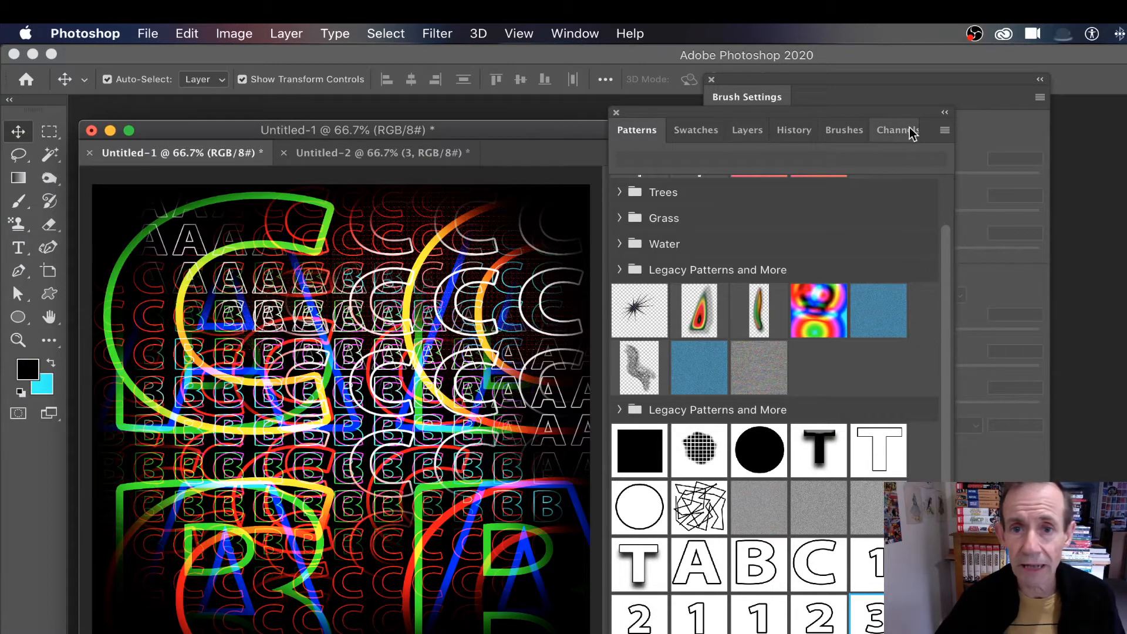
click(580, 36)
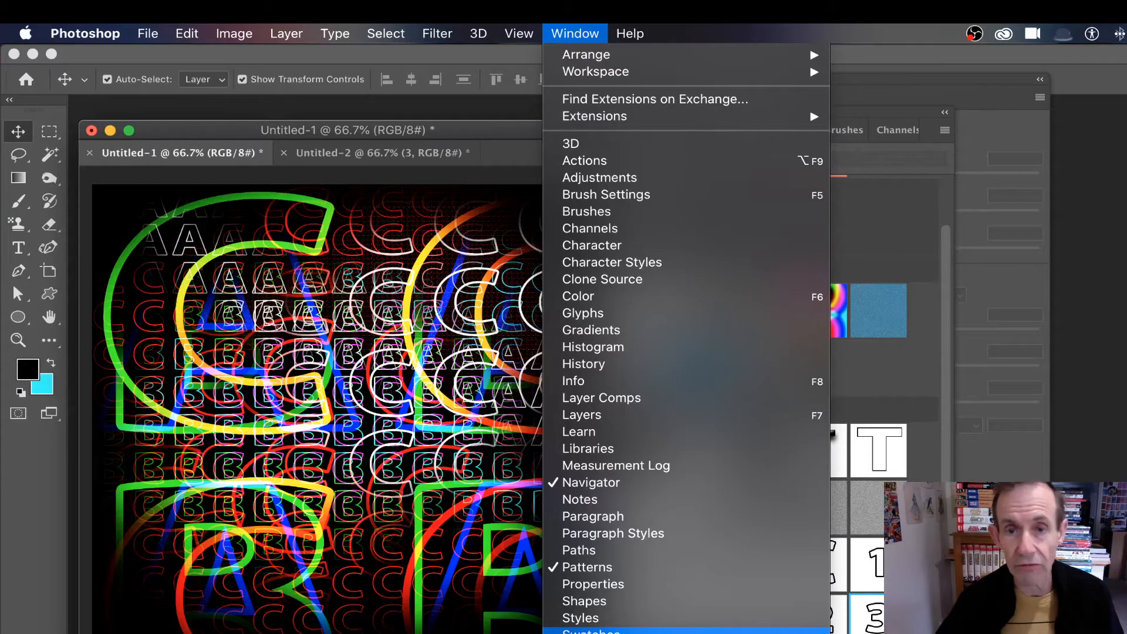
click(899, 76)
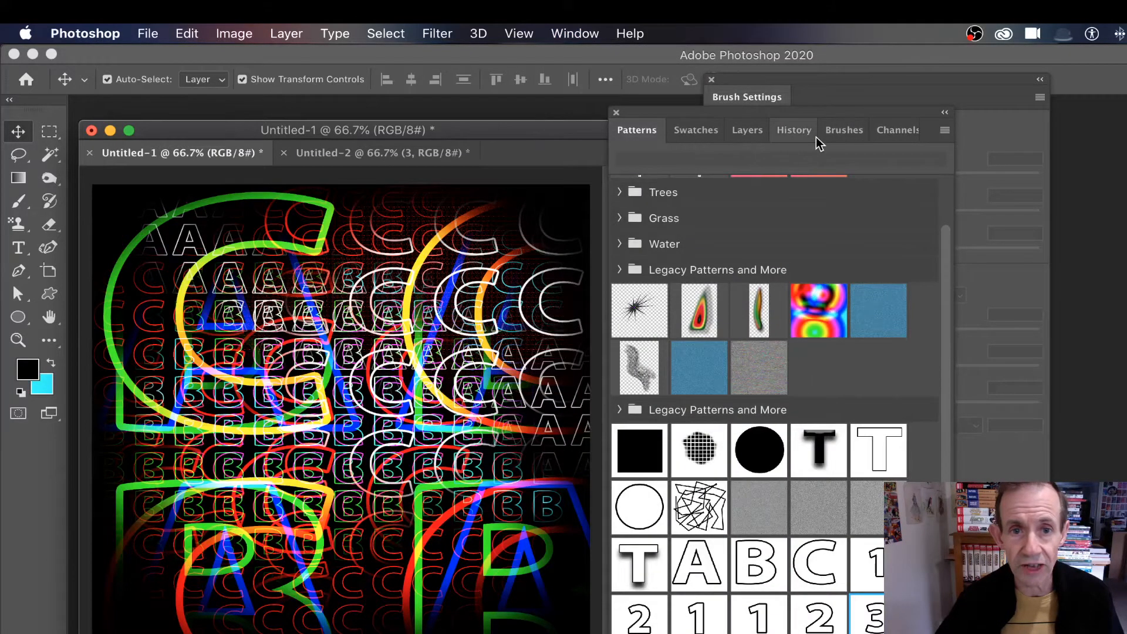
- Choose the Soft Round brush from the legacy default brushes
click(862, 133)
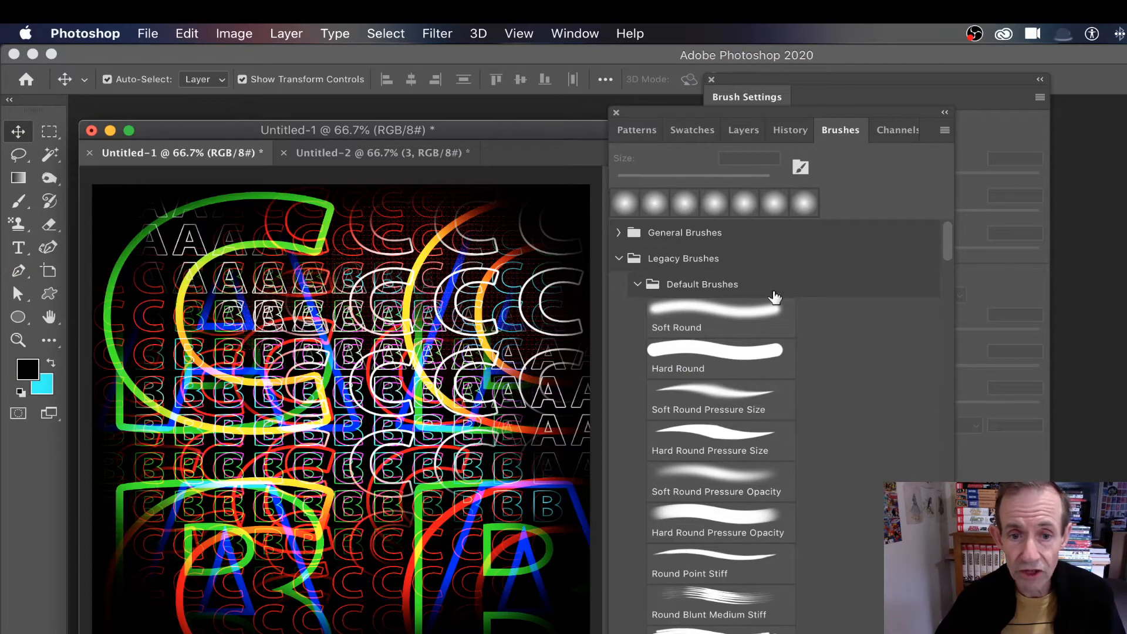
click(780, 311)
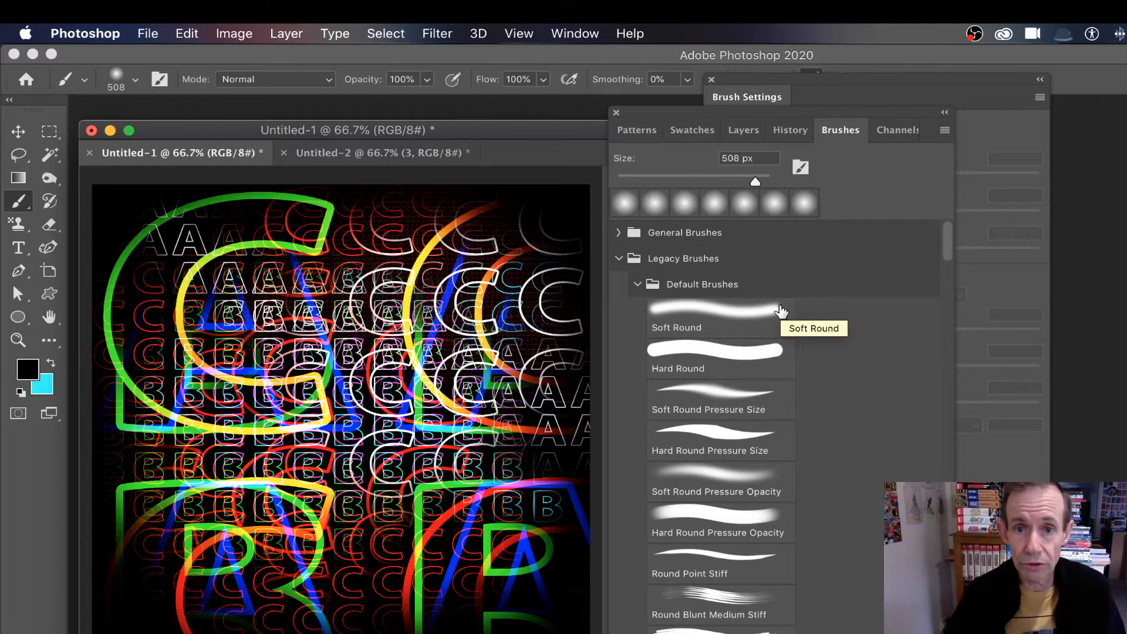
key(v)
mouse_move(943, 248)
mouse_down()
mouse_move(946, 516)
mouse_move(963, 158)
mouse_up()
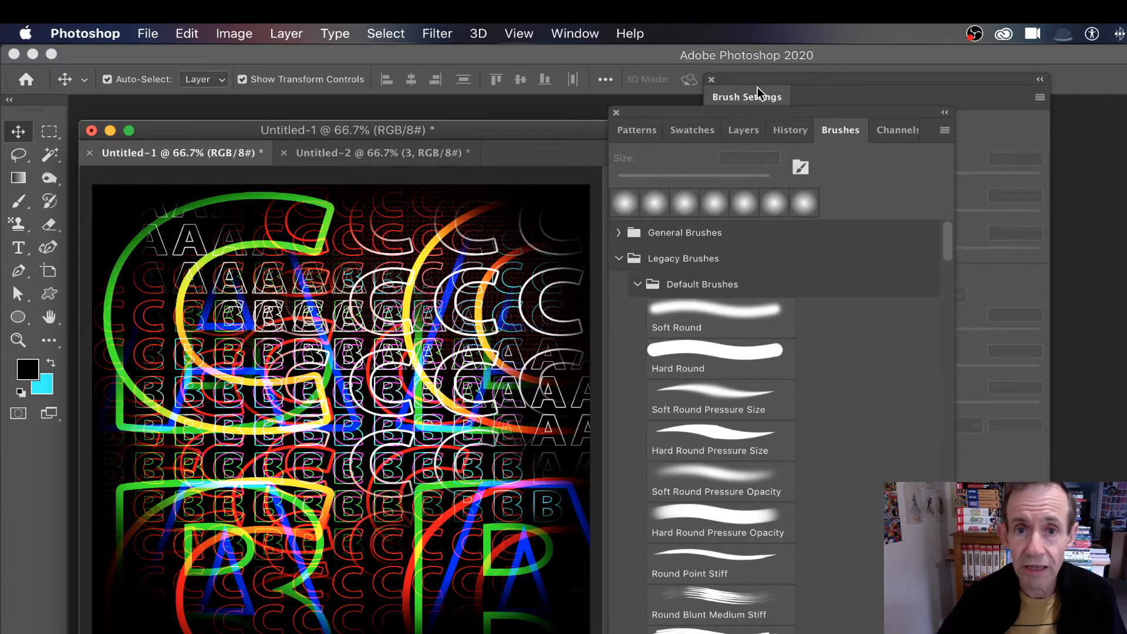
click(572, 35)
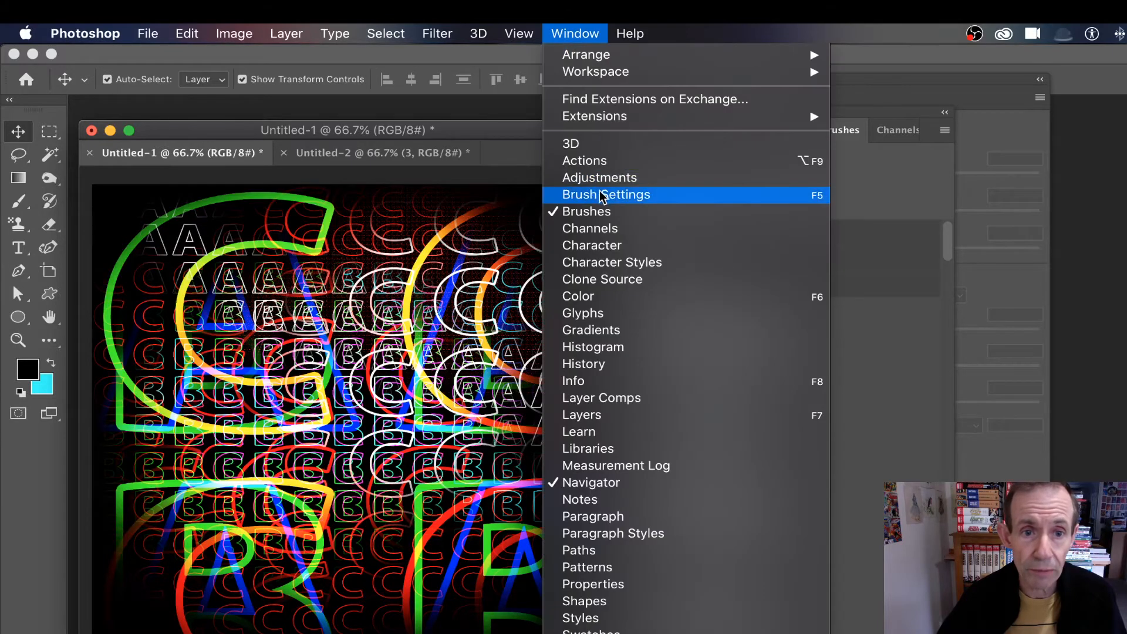
click(896, 99)
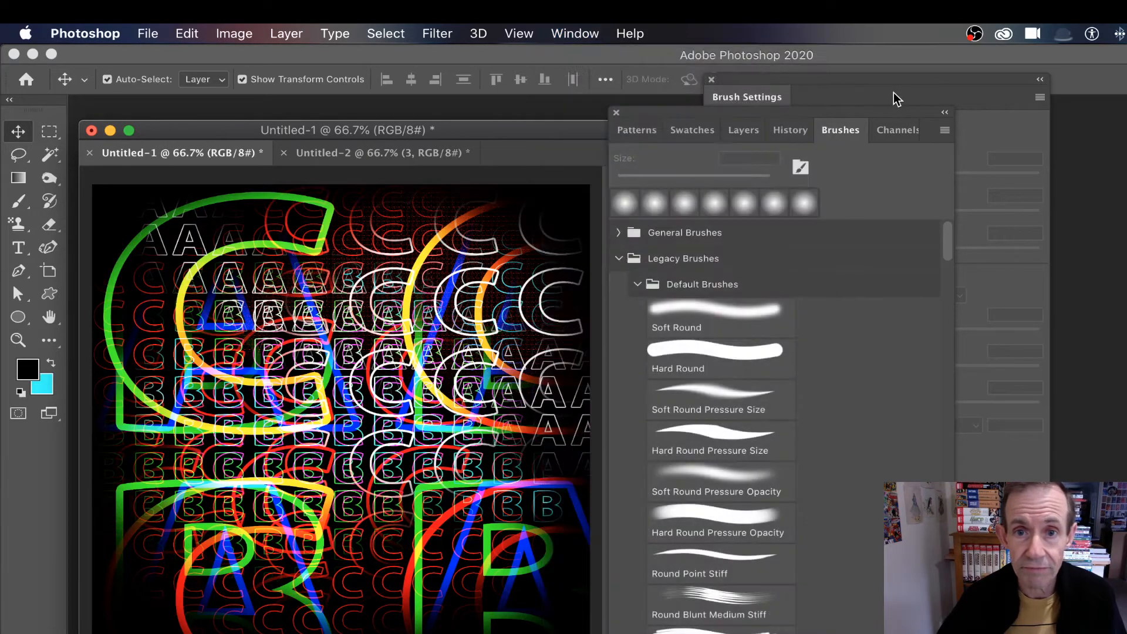
- Revert the Untitled-1 document to its blank opening state
click(754, 133)
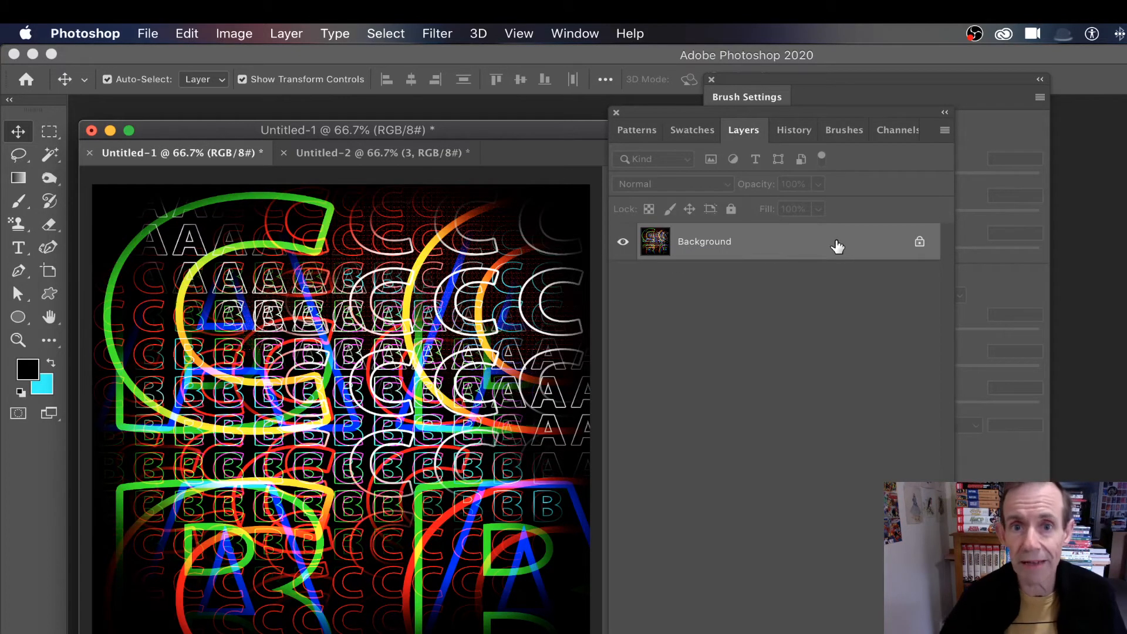
click(845, 132)
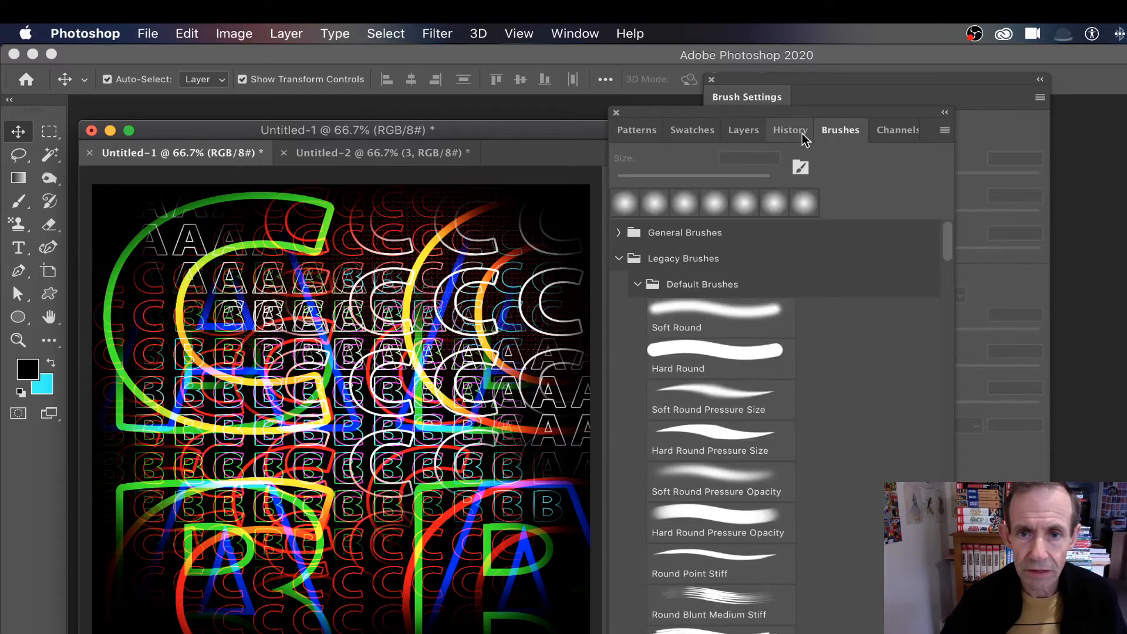
click(794, 133)
click(703, 167)
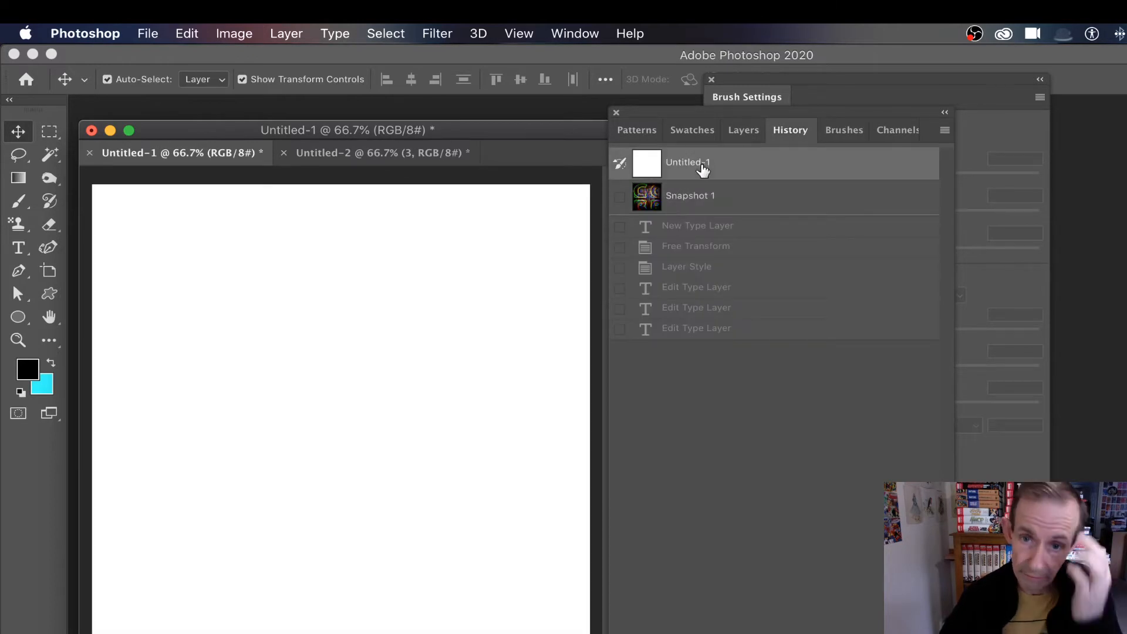
- Activate the Brush tool and assign the newest outlined 1 pattern as the brush texture
click(751, 98)
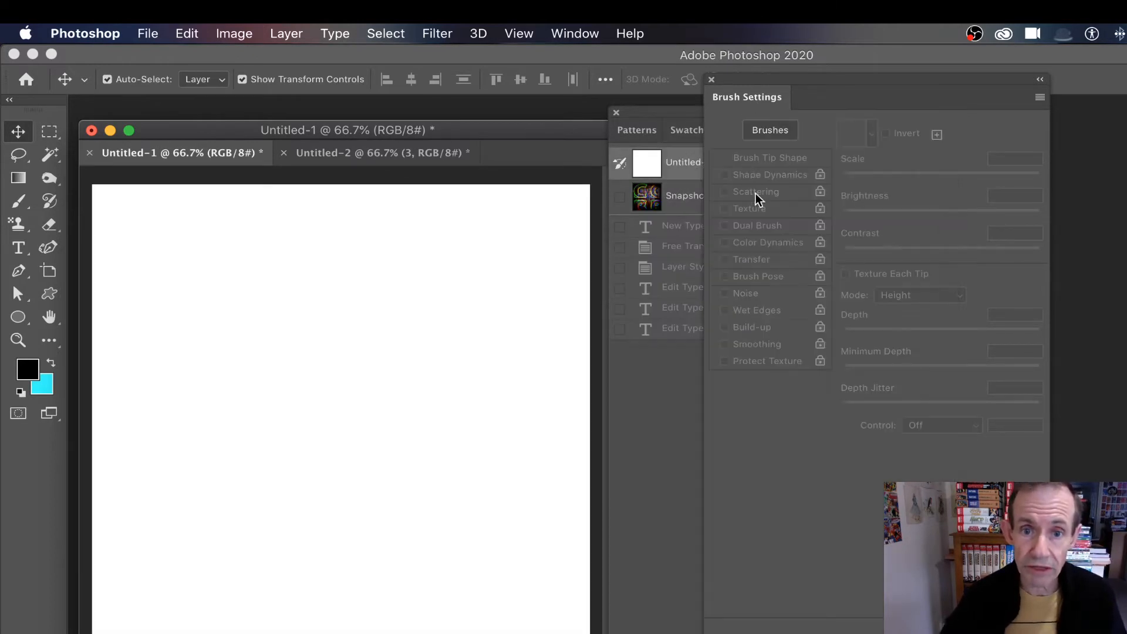
click(21, 207)
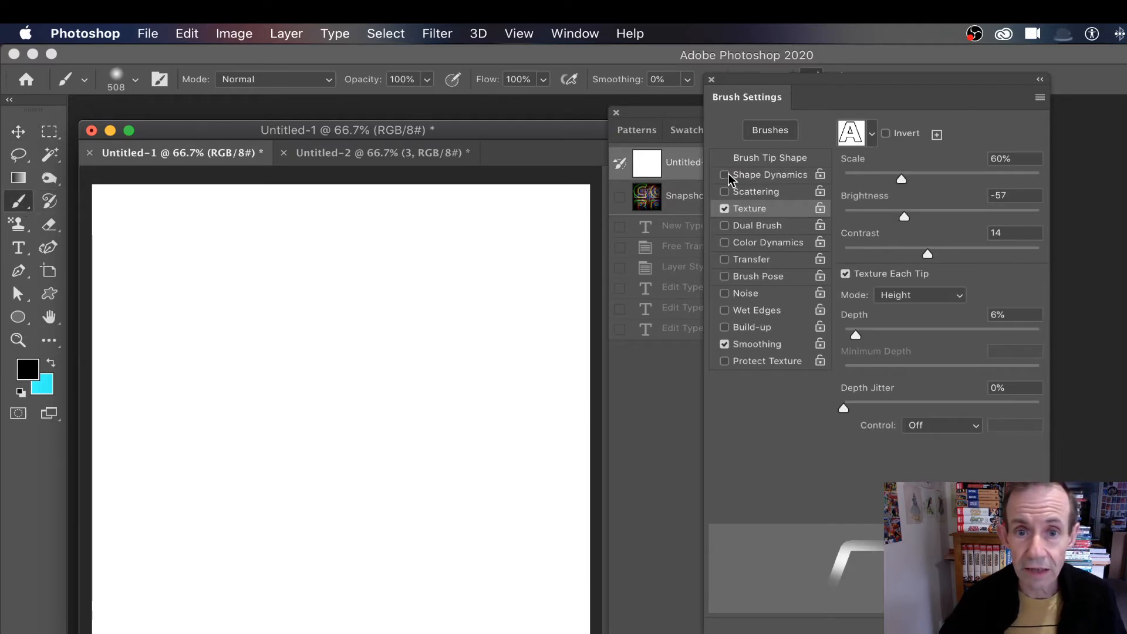
click(872, 136)
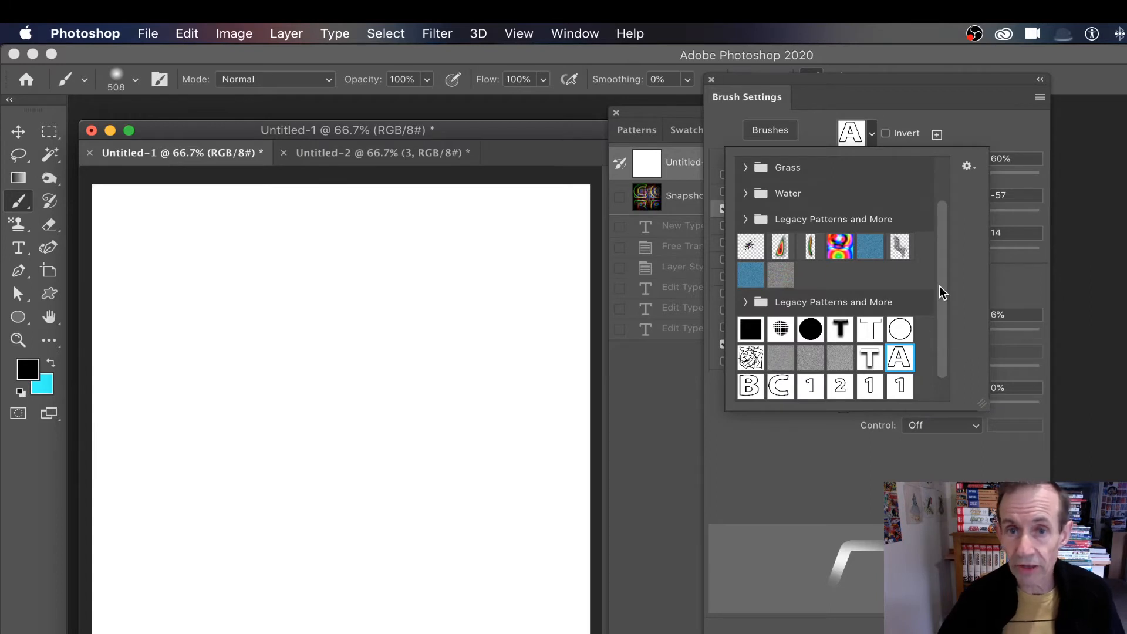
scroll(942, 283, down, 2)
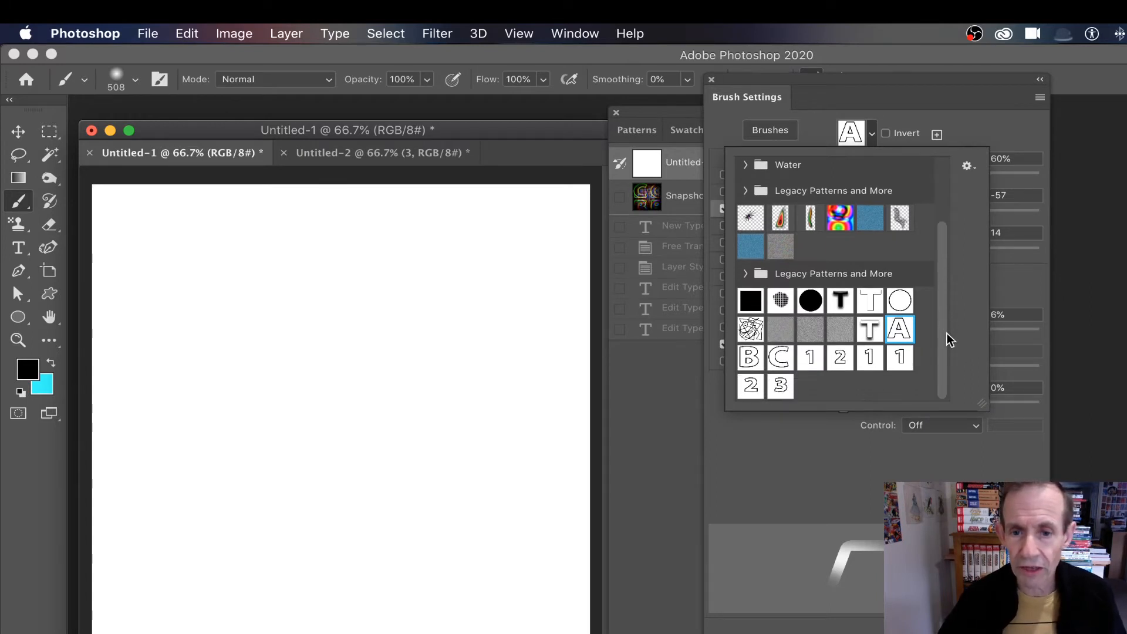
click(902, 364)
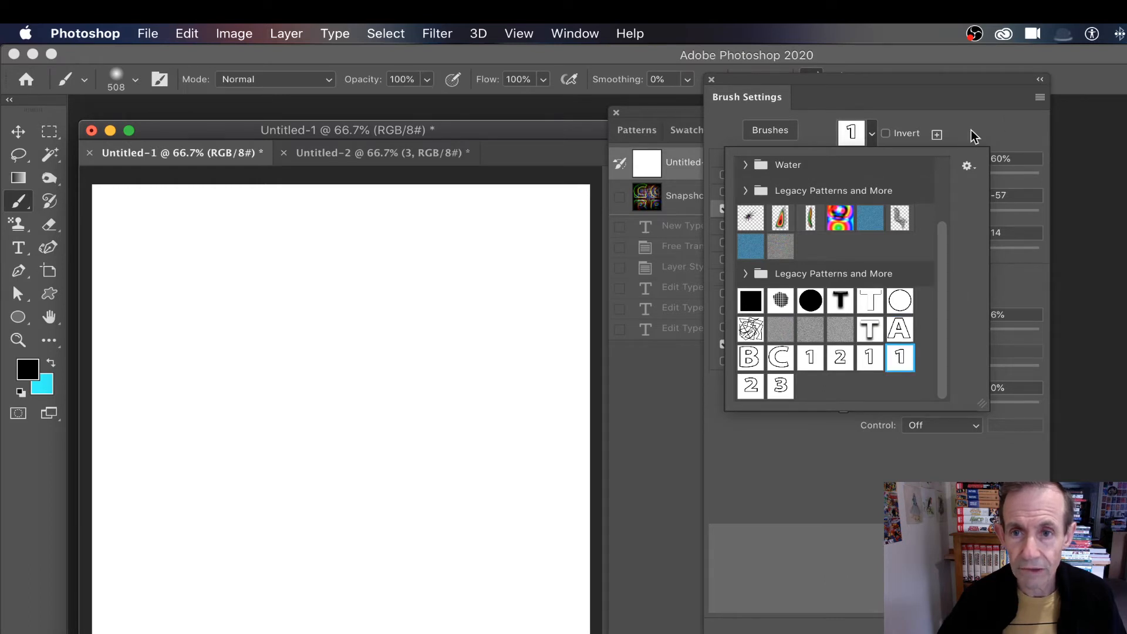
click(974, 131)
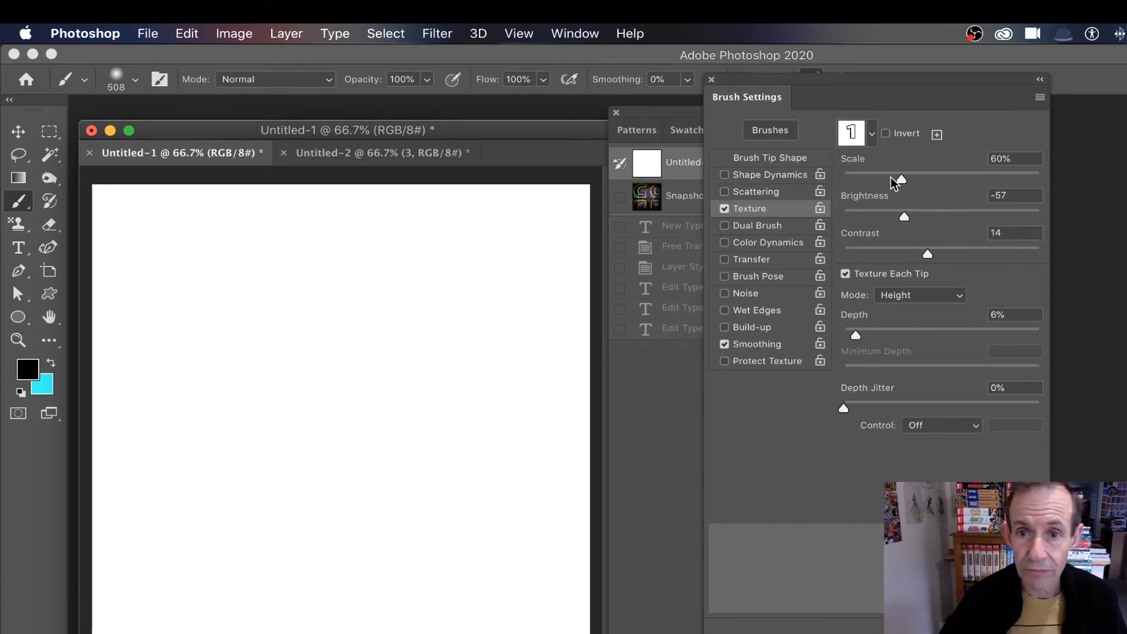
- Set the brush texture's brightness to 9 and its scale to 9%
mouse_move(840, 86)
mouse_down()
mouse_move(753, 59)
mouse_move(755, 77)
mouse_up()
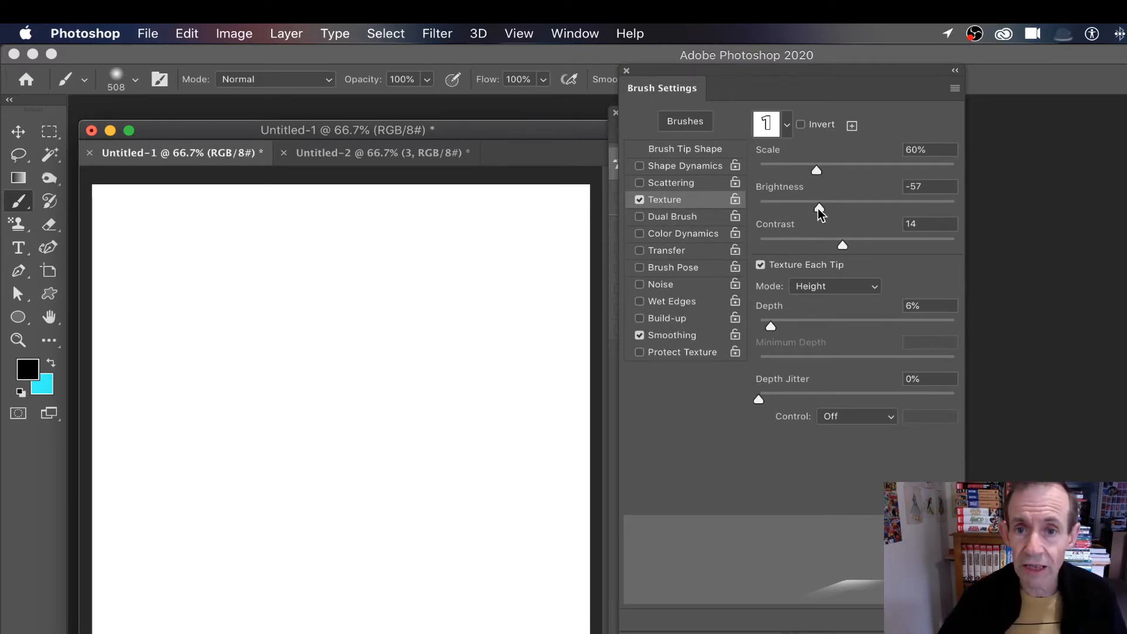
drag(819, 209, 863, 213)
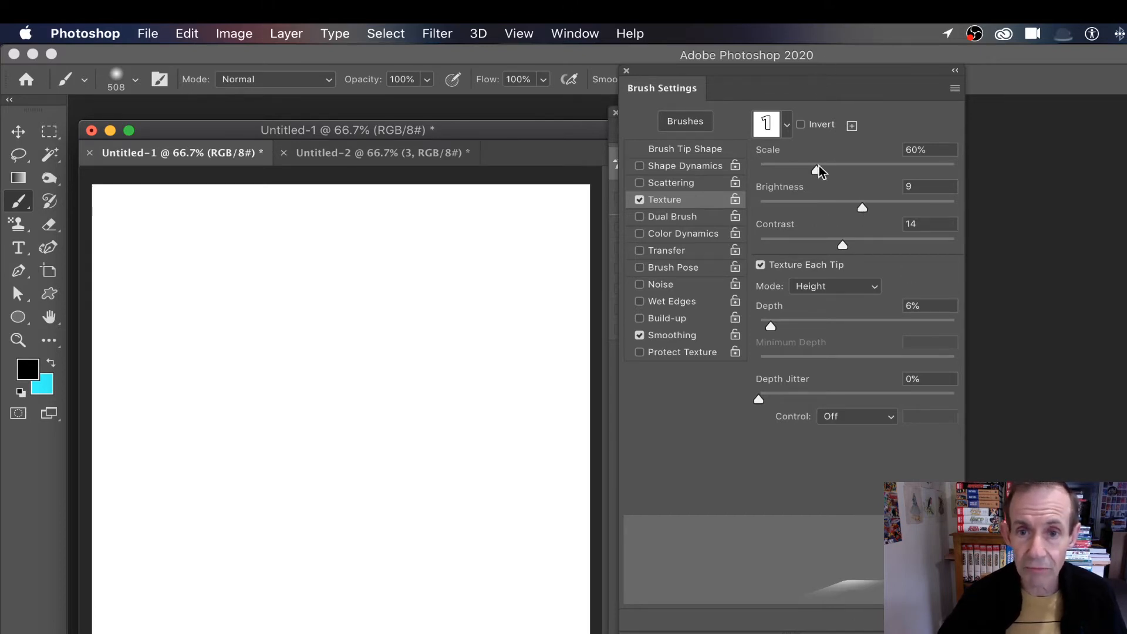
drag(816, 170, 766, 172)
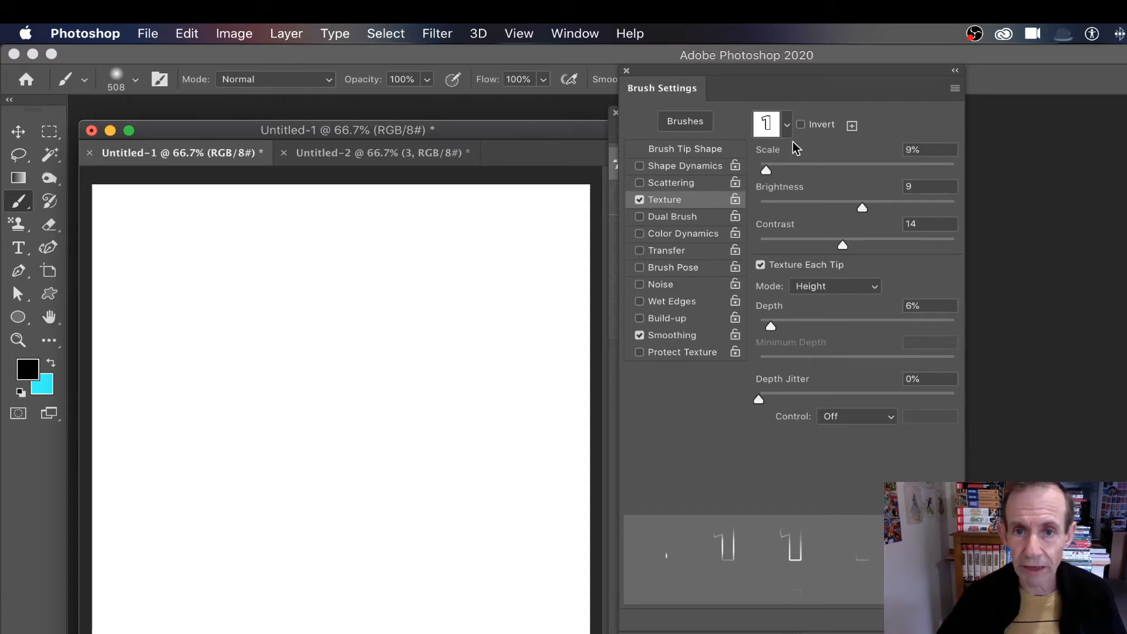
- Try the outlined 2 and 3 patterns as the brush texture and return to the outlined 1
click(787, 125)
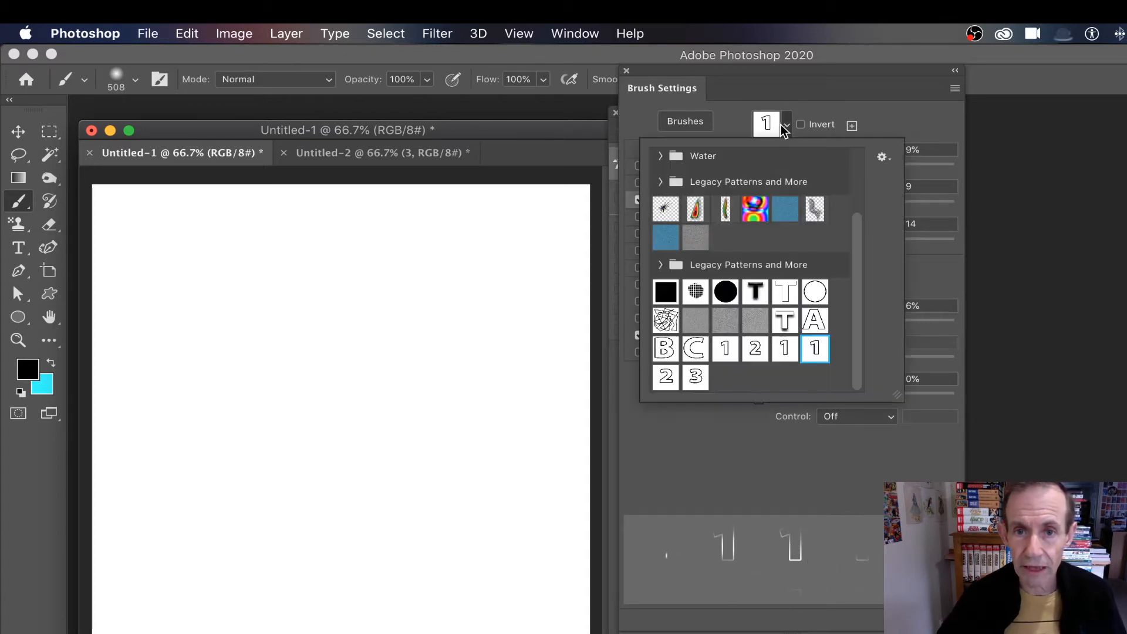
click(668, 379)
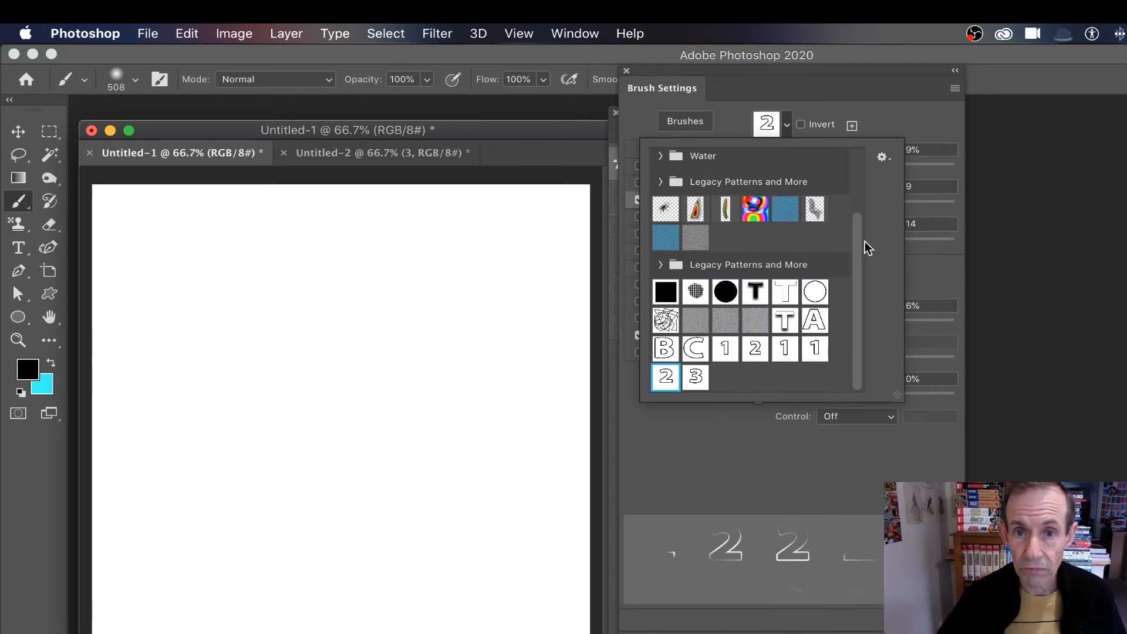
click(696, 377)
click(810, 351)
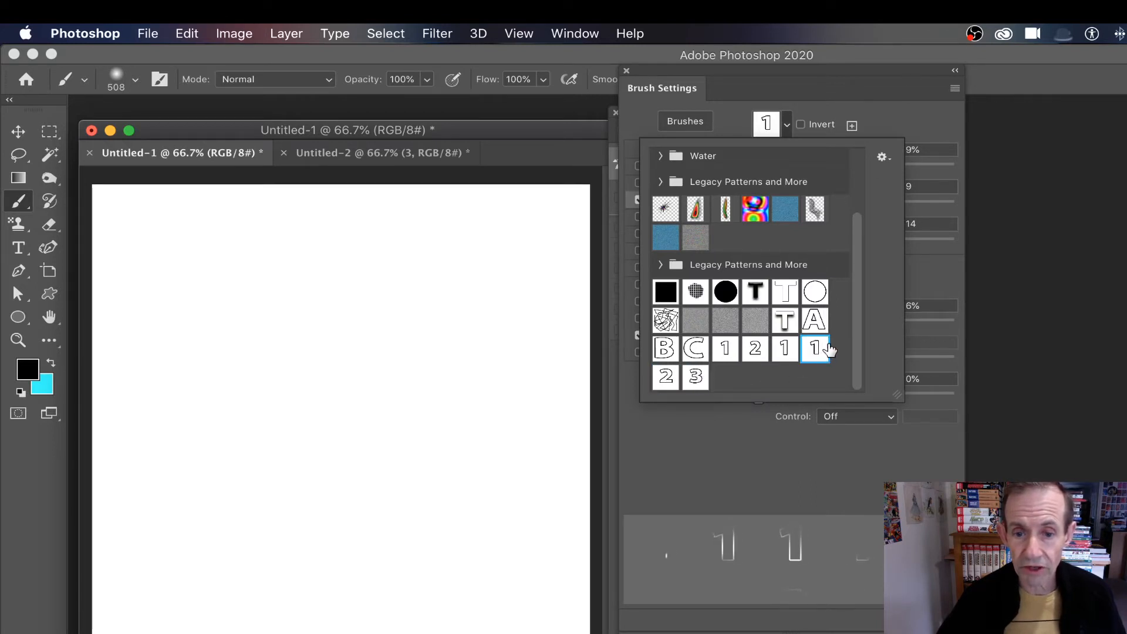
click(925, 116)
- Set the brush texture's brightness to -4 and contrast to 20, keeping its mode at Height
mouse_move(862, 210)
mouse_down()
mouse_move(828, 210)
mouse_move(915, 212)
mouse_move(856, 203)
mouse_up()
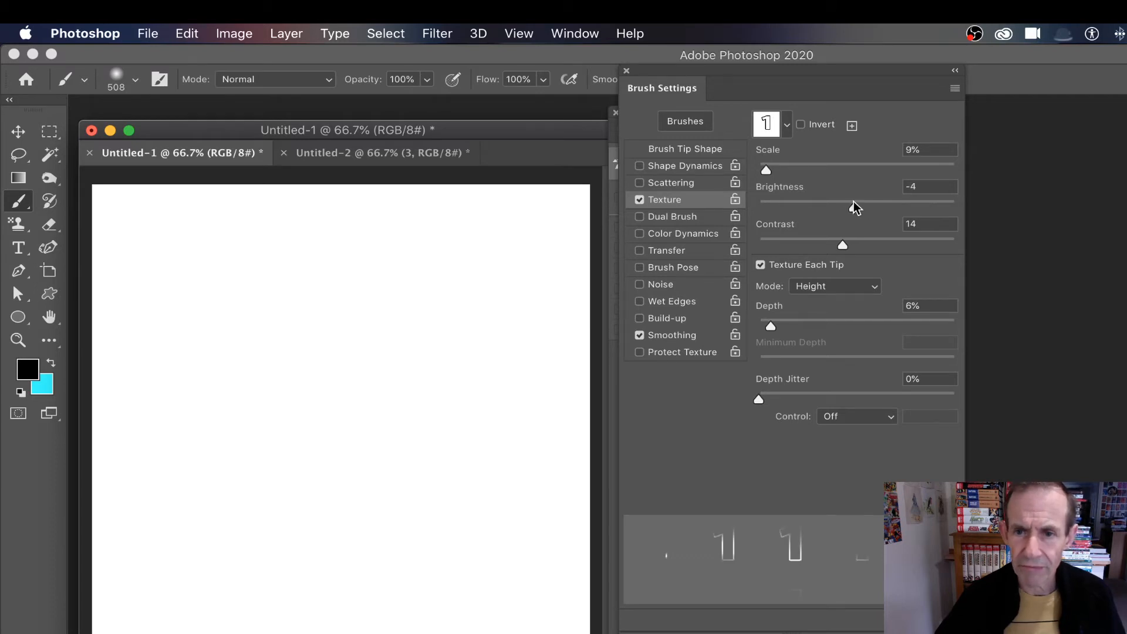
mouse_move(846, 245)
mouse_down()
mouse_move(788, 245)
mouse_move(870, 246)
mouse_move(855, 250)
mouse_up()
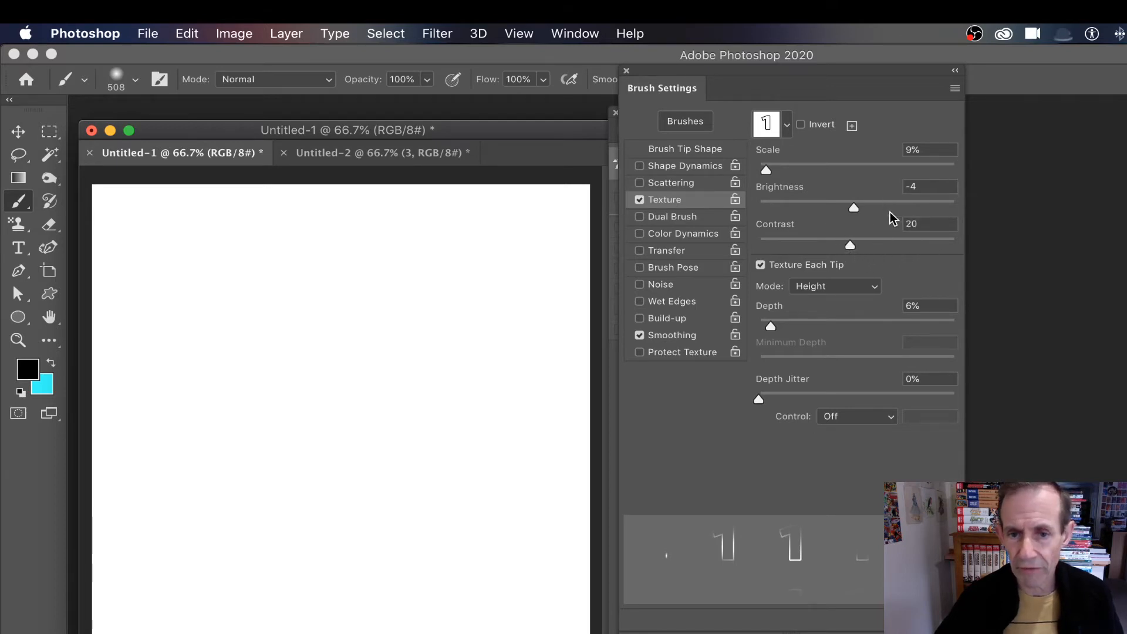
click(823, 288)
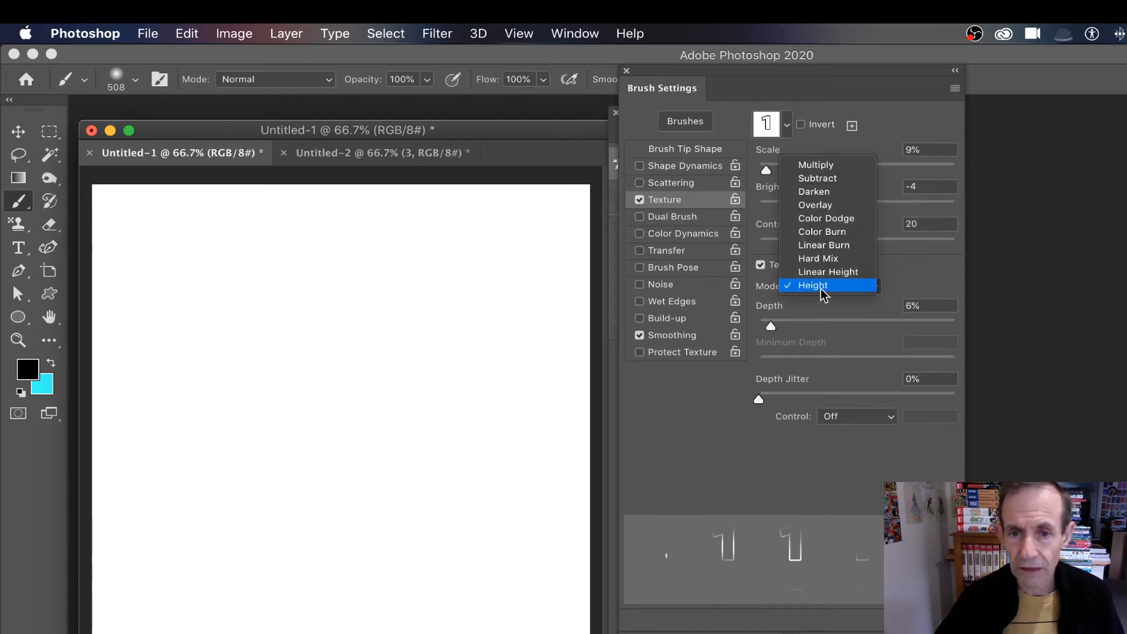
click(944, 252)
- Keep Texture Each Tip enabled in Height mode and set the texture depth to 8%
click(761, 264)
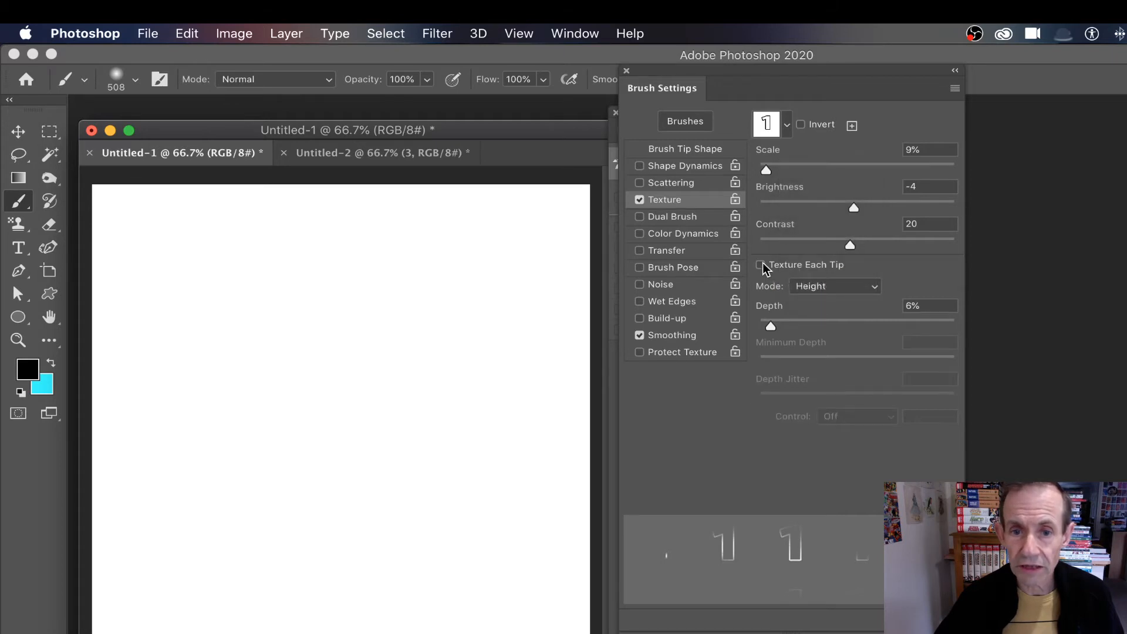
click(761, 265)
click(863, 288)
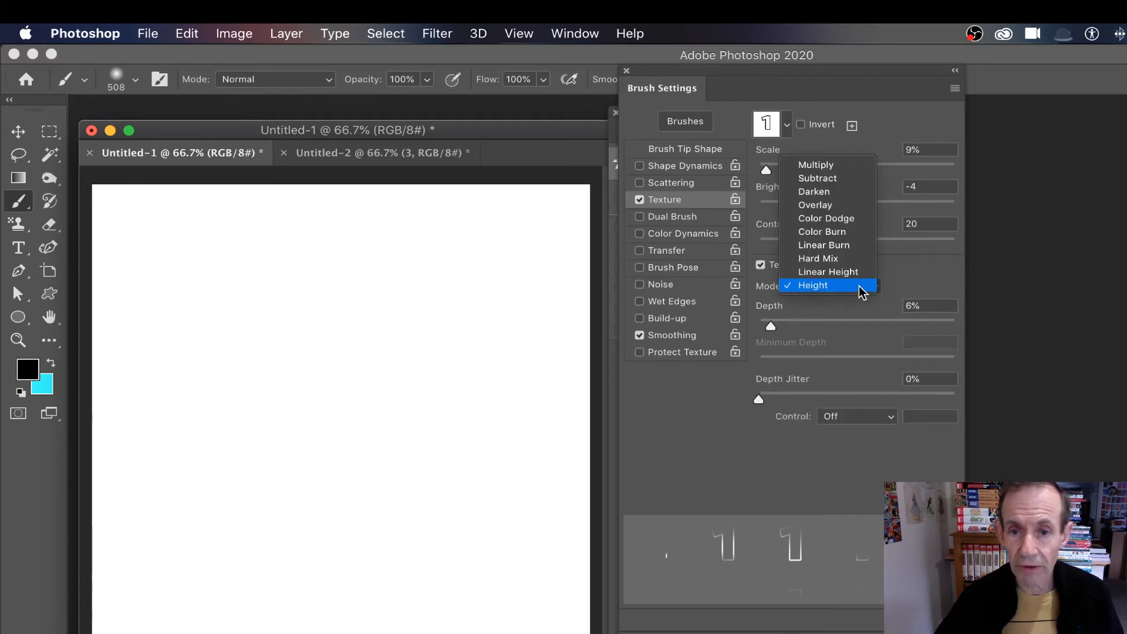
click(856, 289)
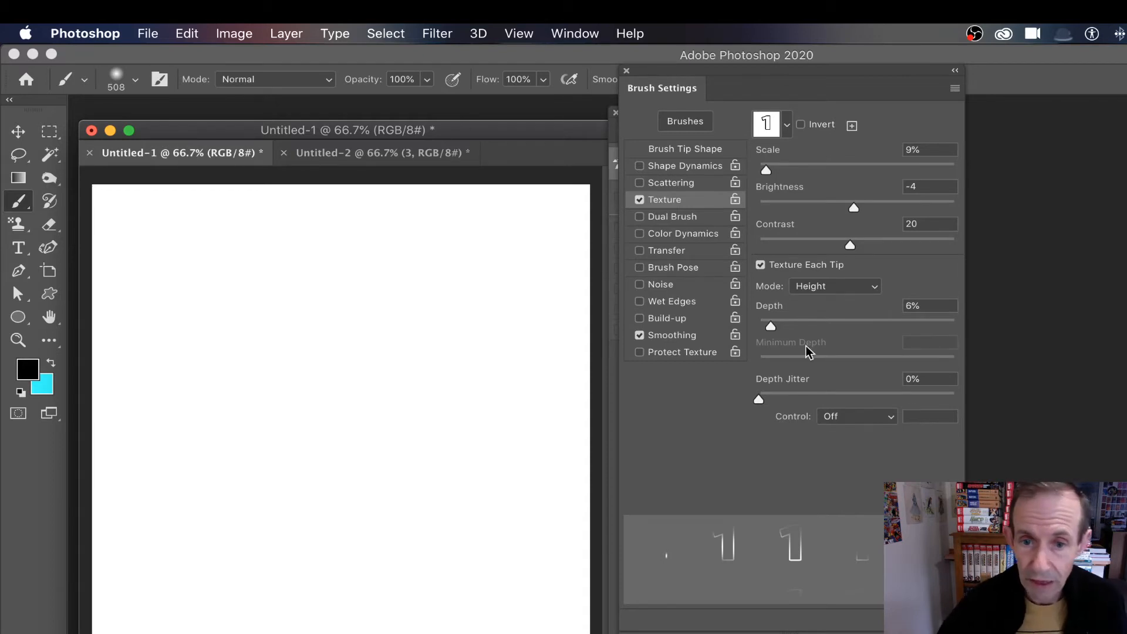
drag(769, 326, 783, 326)
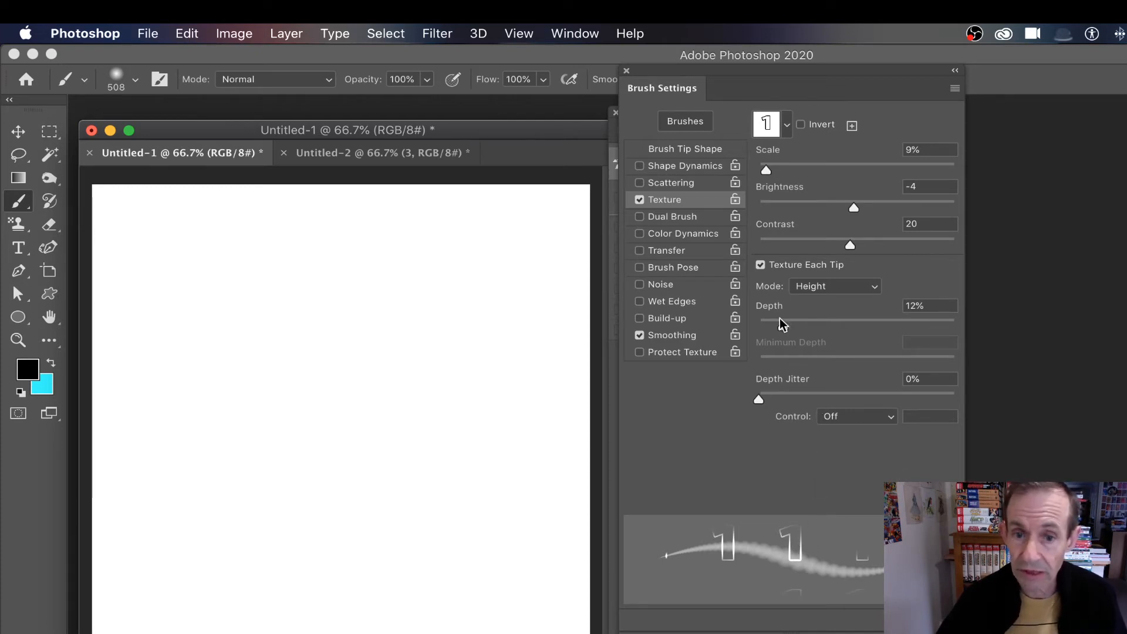
drag(784, 326, 774, 327)
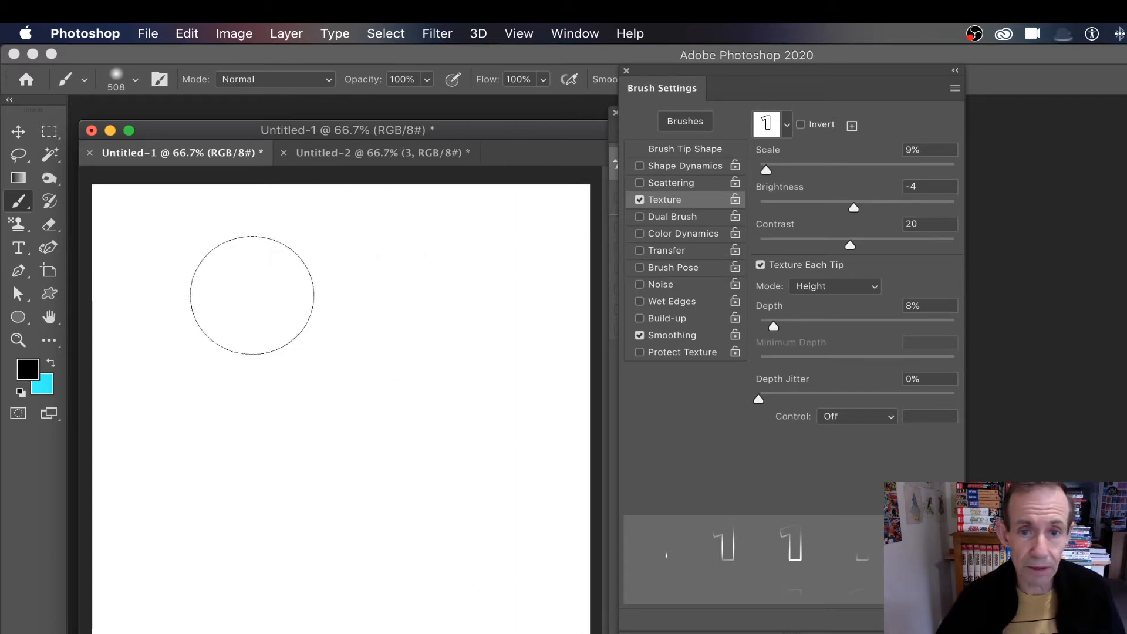
- Paint test strokes of repeated 1s across the upper canvas and undo them
mouse_move(176, 259)
mouse_down()
mouse_move(373, 277)
mouse_move(477, 316)
mouse_move(244, 400)
mouse_move(194, 330)
mouse_move(466, 303)
mouse_move(370, 423)
mouse_move(320, 253)
mouse_move(455, 261)
mouse_up()
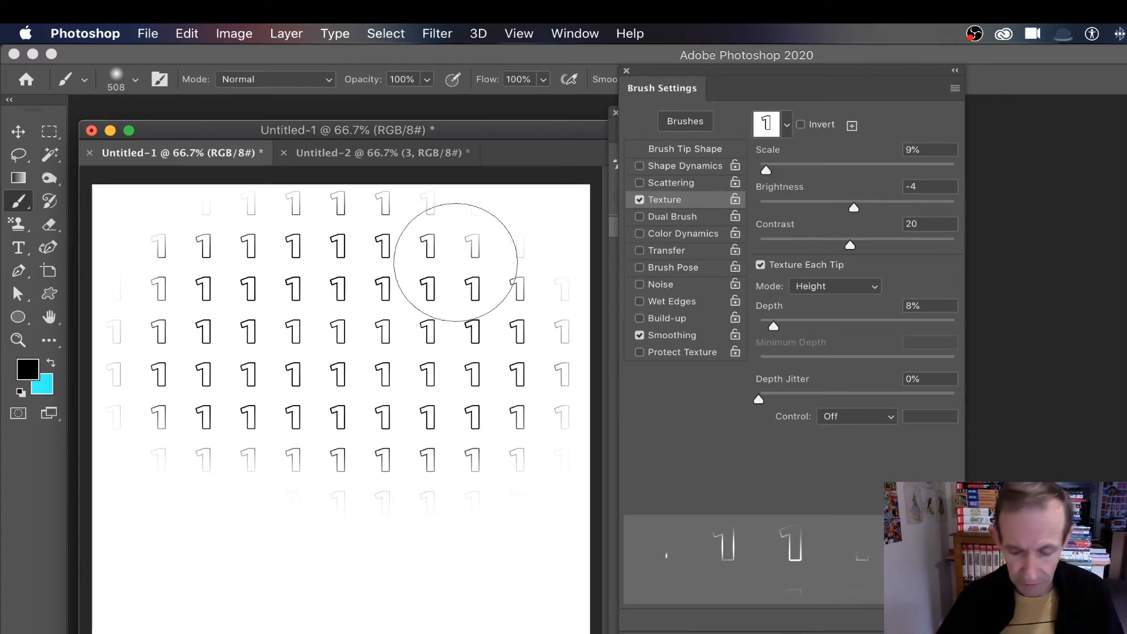
key(super+z)
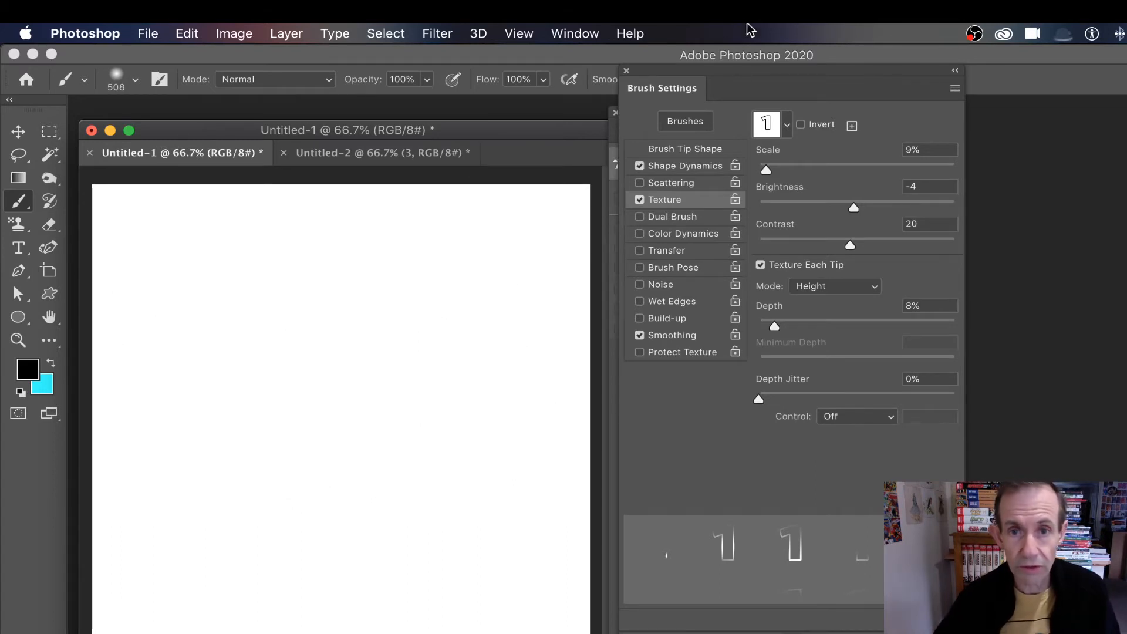
- Switch the brush texture to the outlined 2 pattern, testing it with a black stroke that is undone
click(786, 125)
click(665, 376)
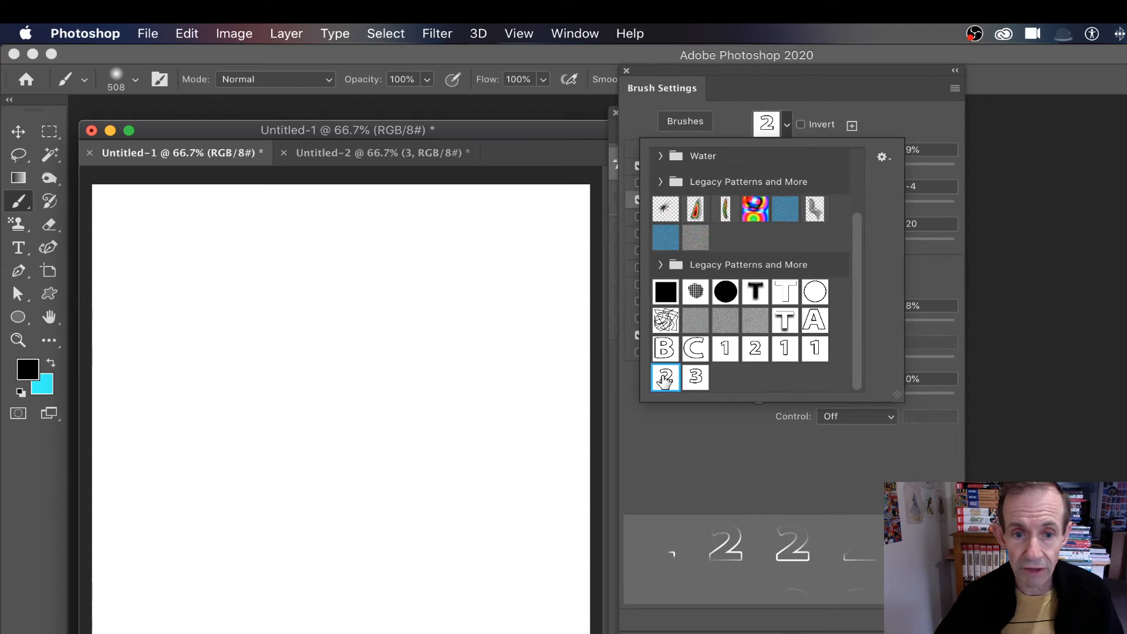
mouse_move(354, 272)
mouse_down()
mouse_move(365, 368)
mouse_move(466, 322)
mouse_move(188, 251)
mouse_up()
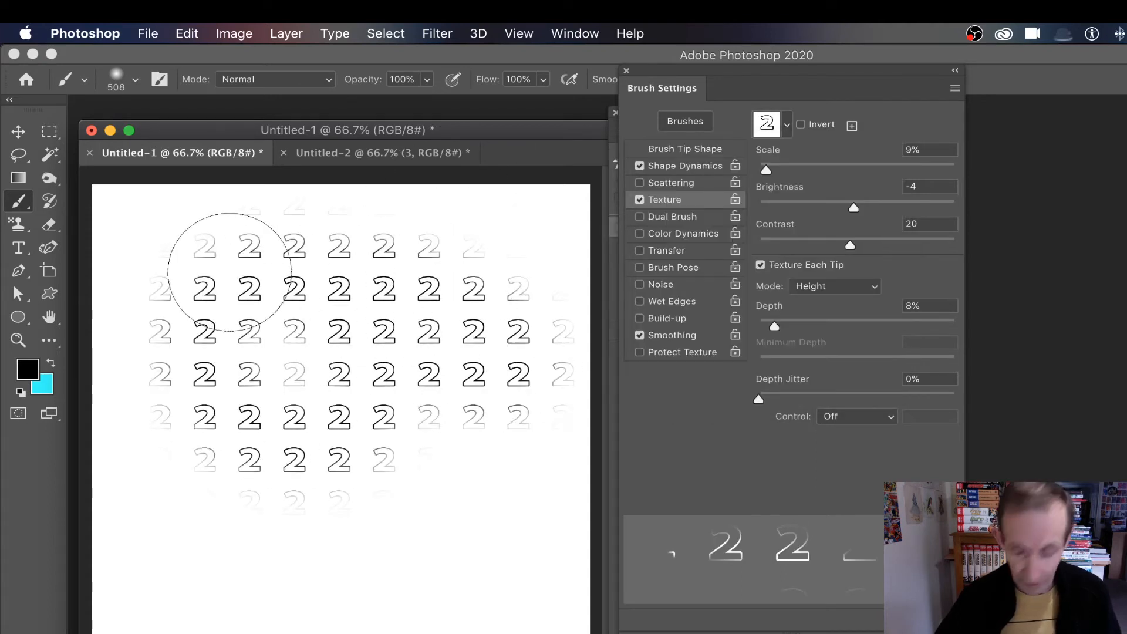
key(super+z)
- Test-paint the outlined 2s in cyan, undo the stroke and restore black as the foreground colour
click(51, 362)
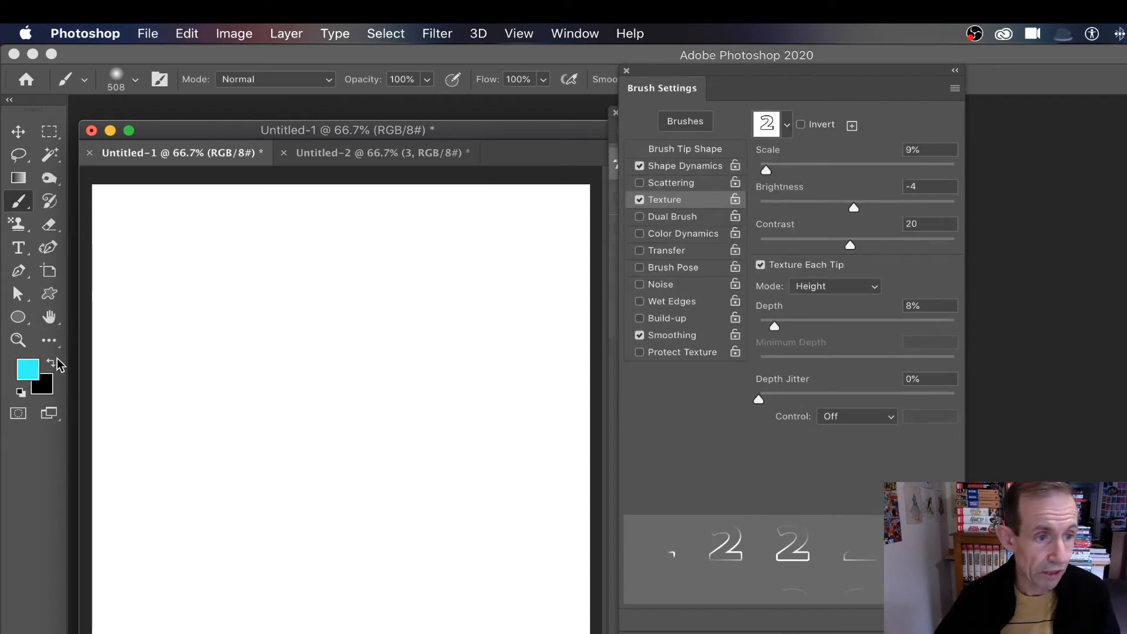
mouse_move(405, 305)
mouse_down()
mouse_move(245, 333)
mouse_move(244, 374)
mouse_move(269, 364)
mouse_up()
key(super+z)
click(53, 364)
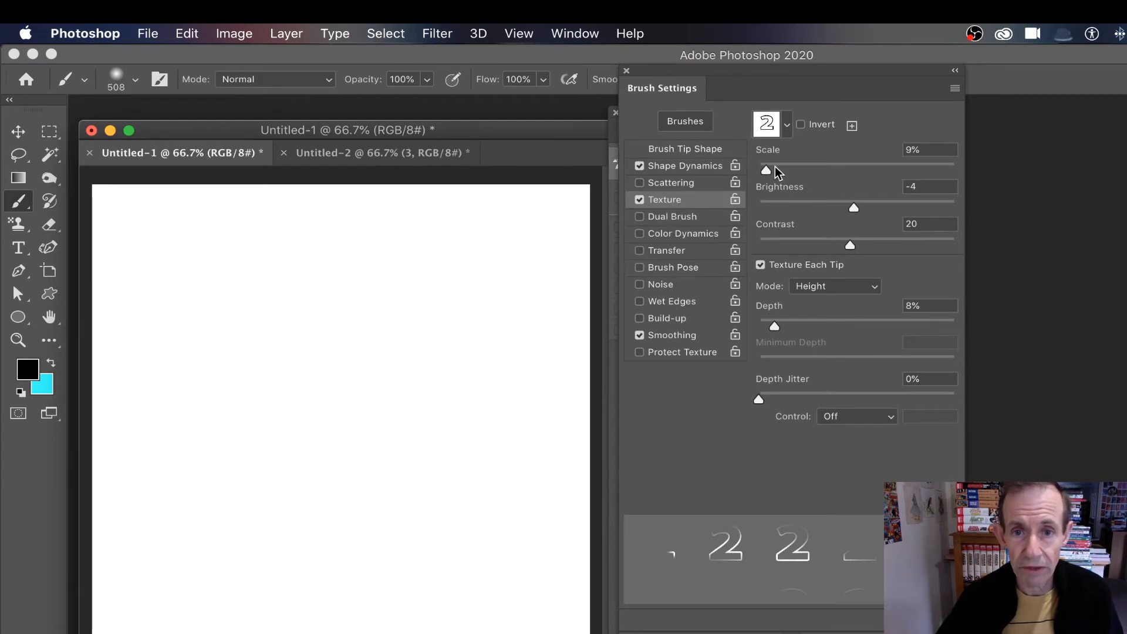
- Set the scale of the outlined 2 brush texture to 12%
drag(766, 171, 768, 171)
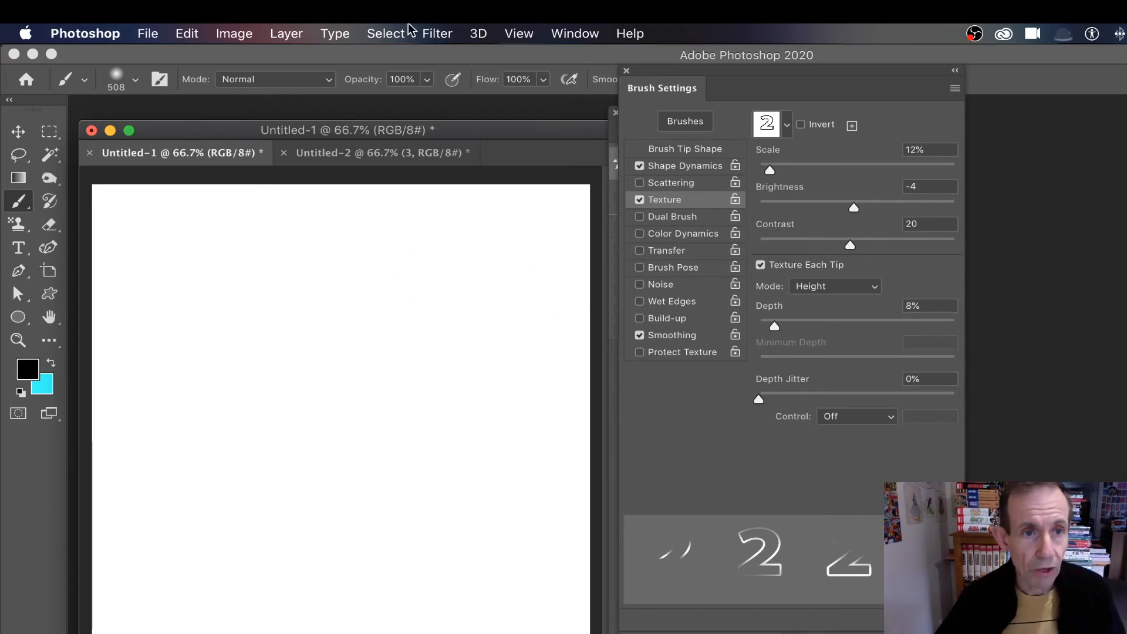
- Select the Red channel of Untitled-1 and paint rows of black outlined 2s across the canvas
mouse_move(696, 79)
mouse_down()
mouse_move(805, 184)
mouse_move(701, 226)
mouse_move(775, 230)
mouse_up()
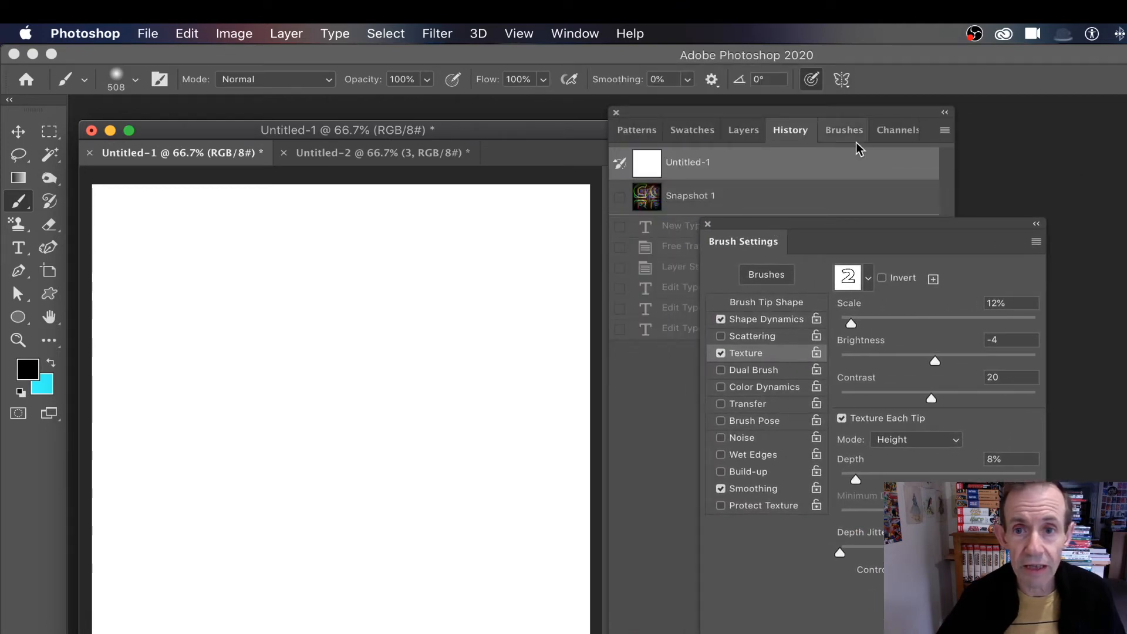
click(910, 129)
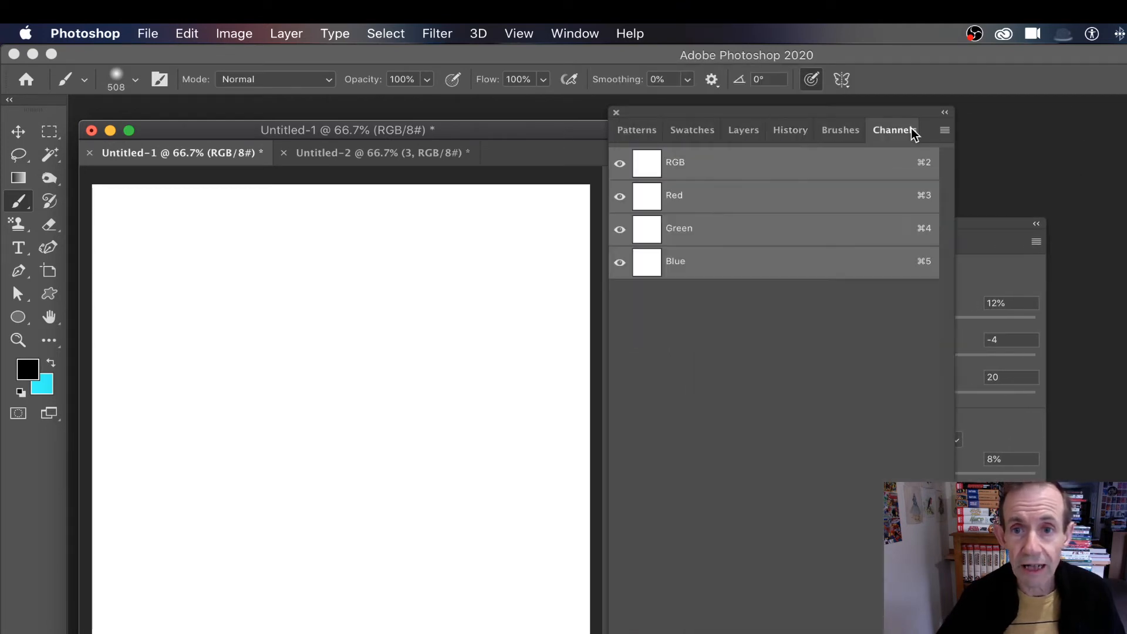
click(678, 198)
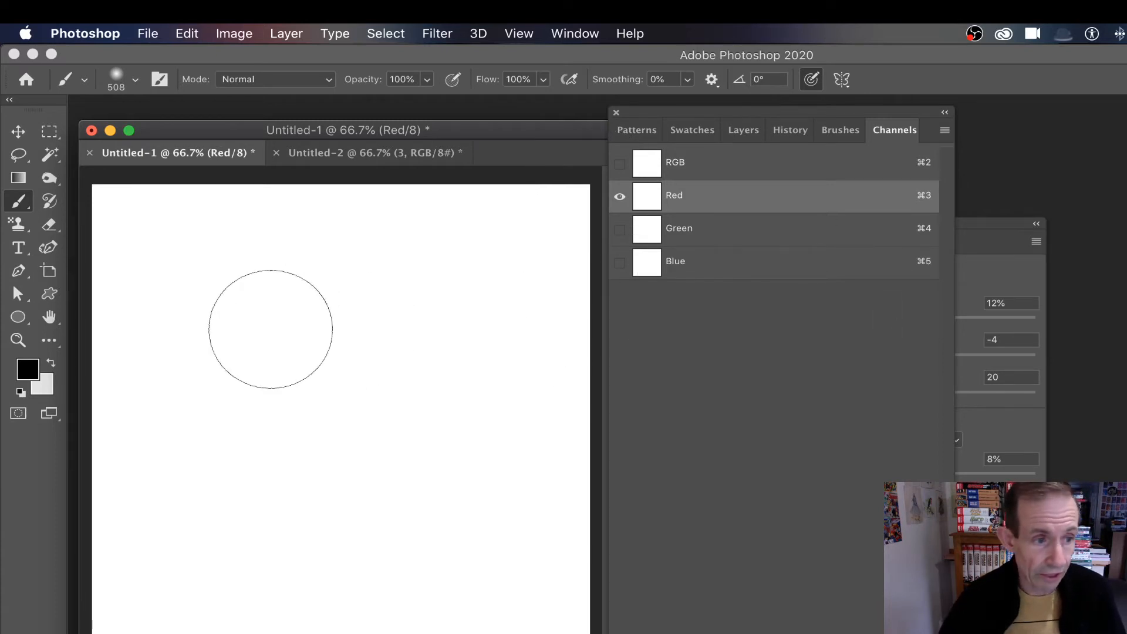
mouse_move(270, 325)
mouse_down()
mouse_move(244, 301)
mouse_move(349, 327)
mouse_move(297, 291)
mouse_move(440, 304)
mouse_move(352, 286)
mouse_move(309, 385)
mouse_move(298, 482)
mouse_move(346, 453)
mouse_move(314, 401)
mouse_move(356, 355)
mouse_move(393, 465)
mouse_move(423, 487)
mouse_move(242, 505)
mouse_move(217, 468)
mouse_move(252, 380)
mouse_move(333, 338)
mouse_move(379, 448)
mouse_move(367, 479)
mouse_move(267, 456)
mouse_move(349, 274)
mouse_up()
- Apply a Gaussian Blur with a radius of 7.6 pixels to the 2s in the Red channel
click(434, 34)
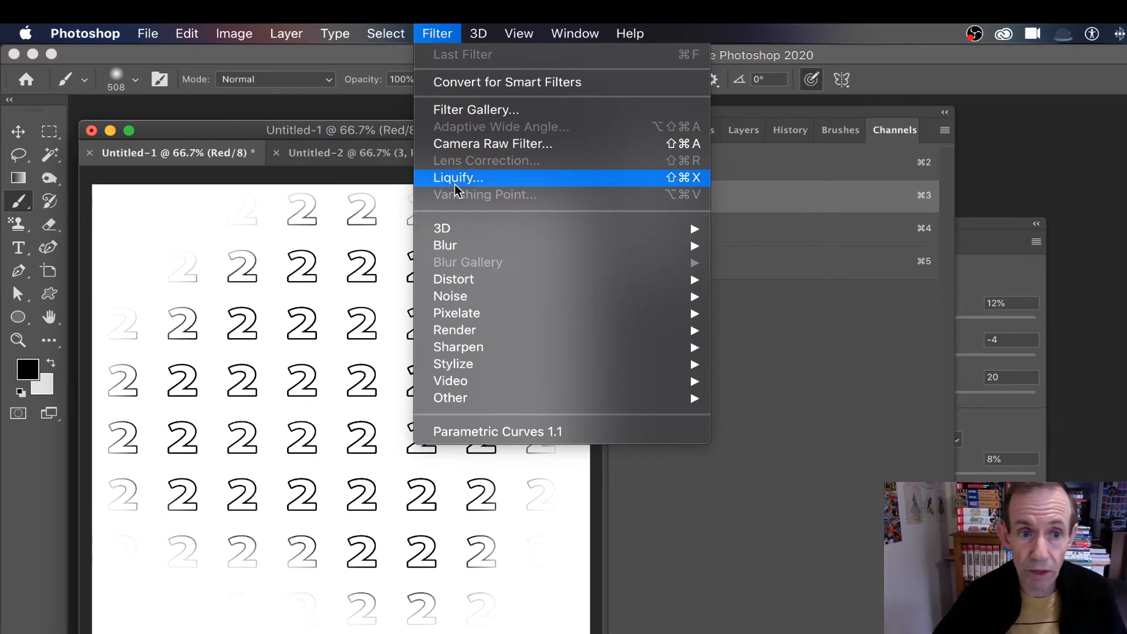
mouse_move(469, 248)
click(845, 315)
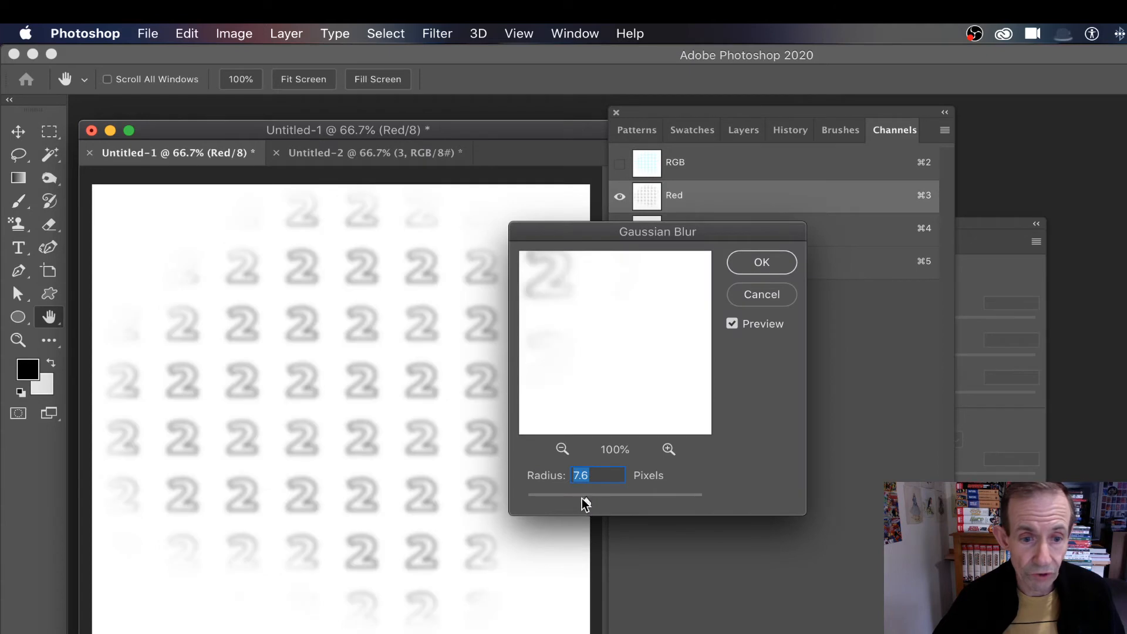
click(758, 262)
- Paint sharp black 2s over the blurred central ones and reapply the Gaussian Blur to the Red channel
key(b)
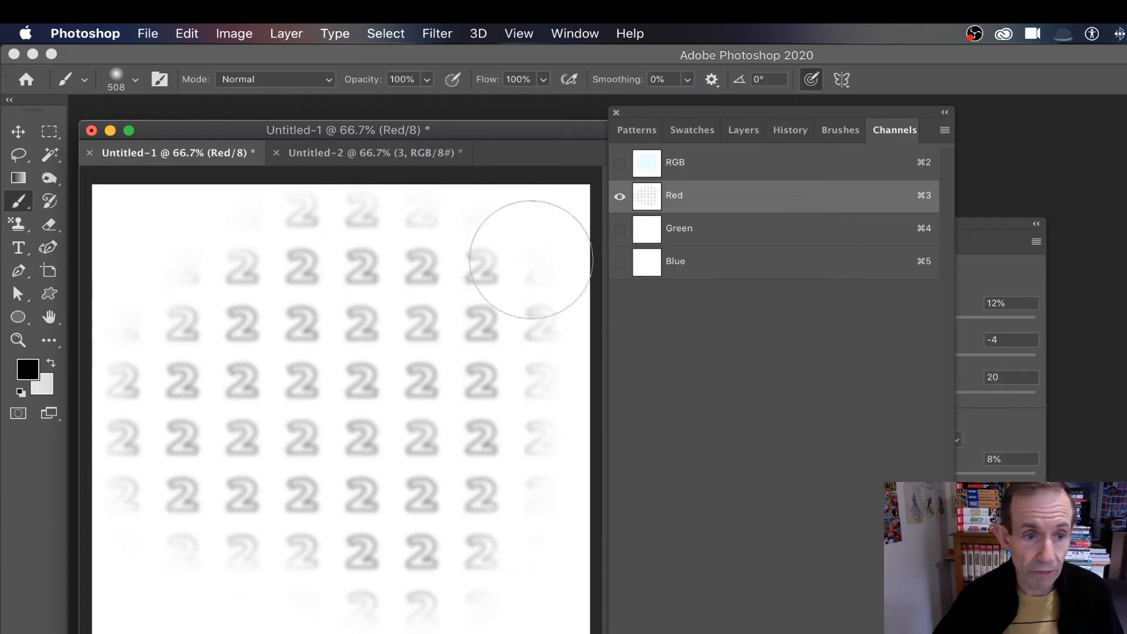
mouse_move(361, 379)
mouse_down()
mouse_move(323, 395)
mouse_move(370, 402)
mouse_move(359, 343)
mouse_move(373, 294)
mouse_move(479, 291)
mouse_move(307, 354)
mouse_move(424, 309)
mouse_up()
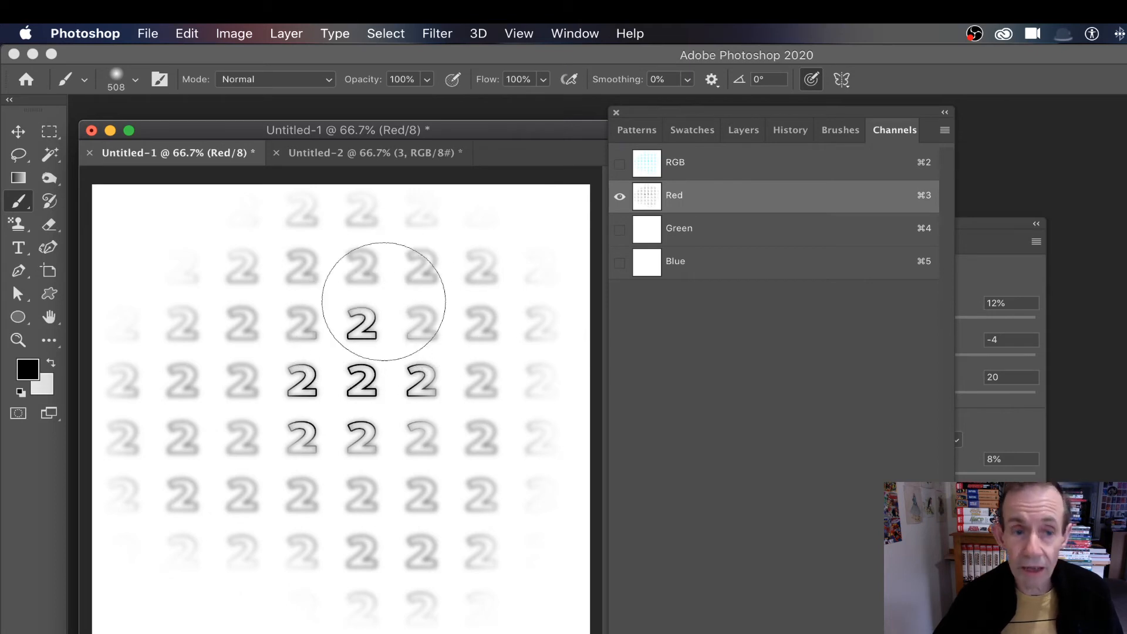
mouse_move(337, 343)
mouse_down()
mouse_move(359, 391)
mouse_move(316, 372)
mouse_move(362, 434)
mouse_move(392, 432)
mouse_move(281, 449)
mouse_move(459, 407)
mouse_up()
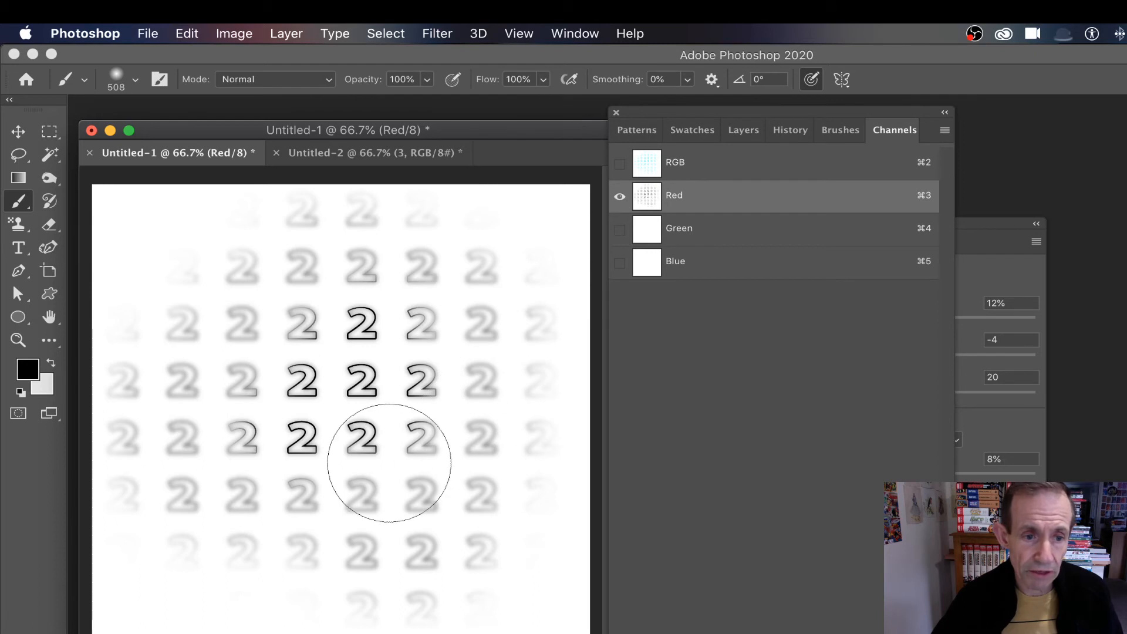
click(437, 35)
click(446, 51)
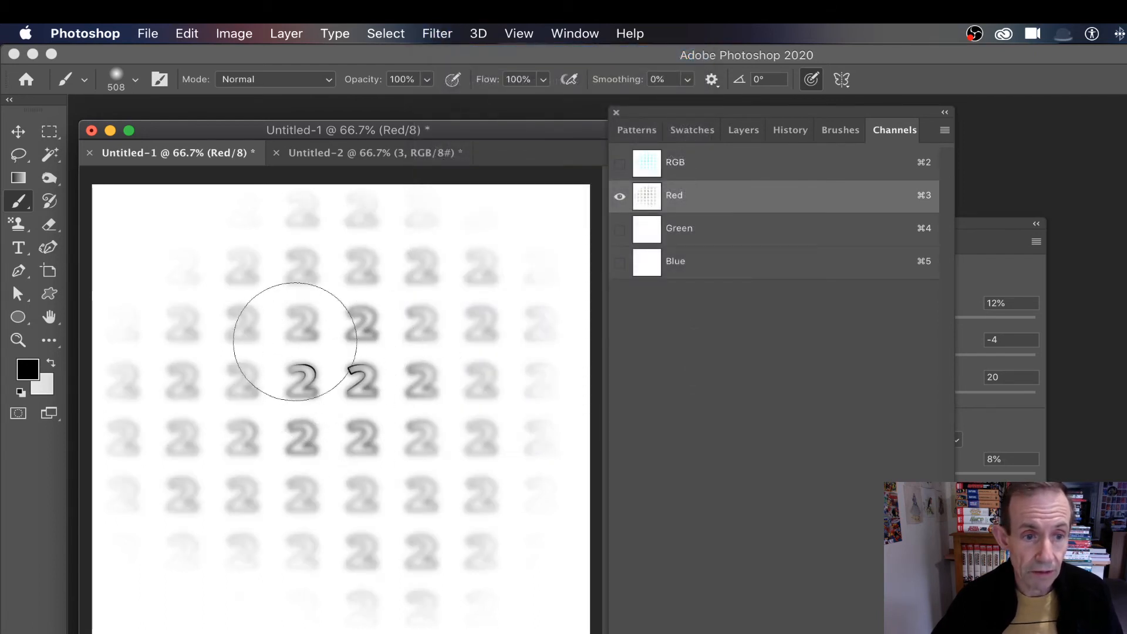
- Dab partial black outlines over the blurred 2s in the middle rows of the Red channel
click(325, 457)
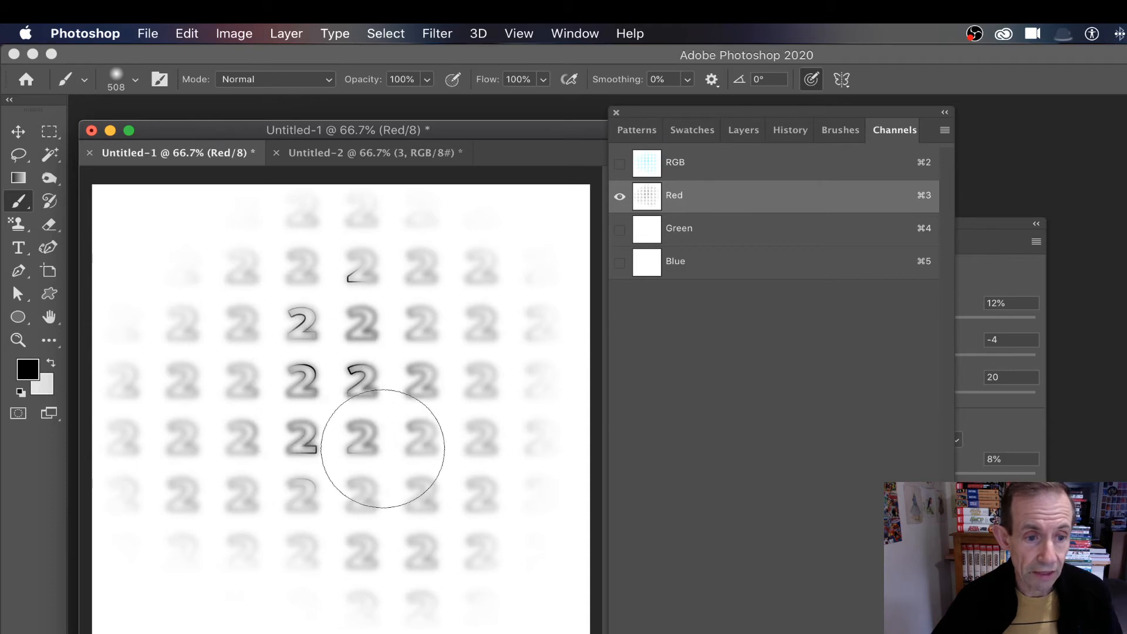
click(381, 448)
click(474, 447)
click(440, 447)
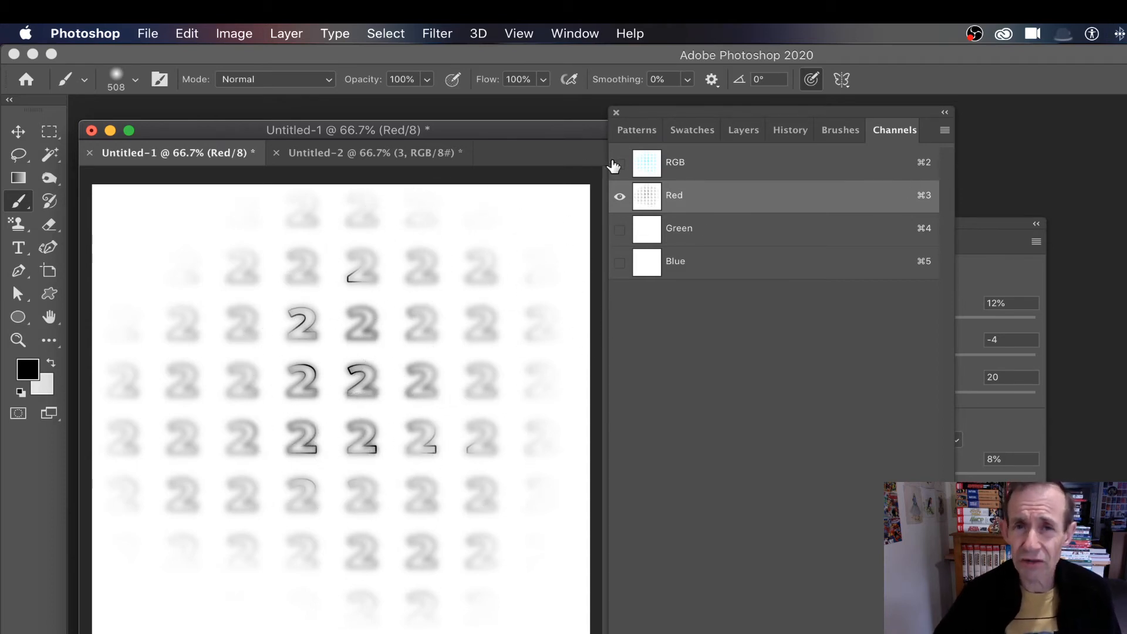
- Select the Green channel and paint it with black 1s using the outlined 1 texture at 17% scale
click(681, 229)
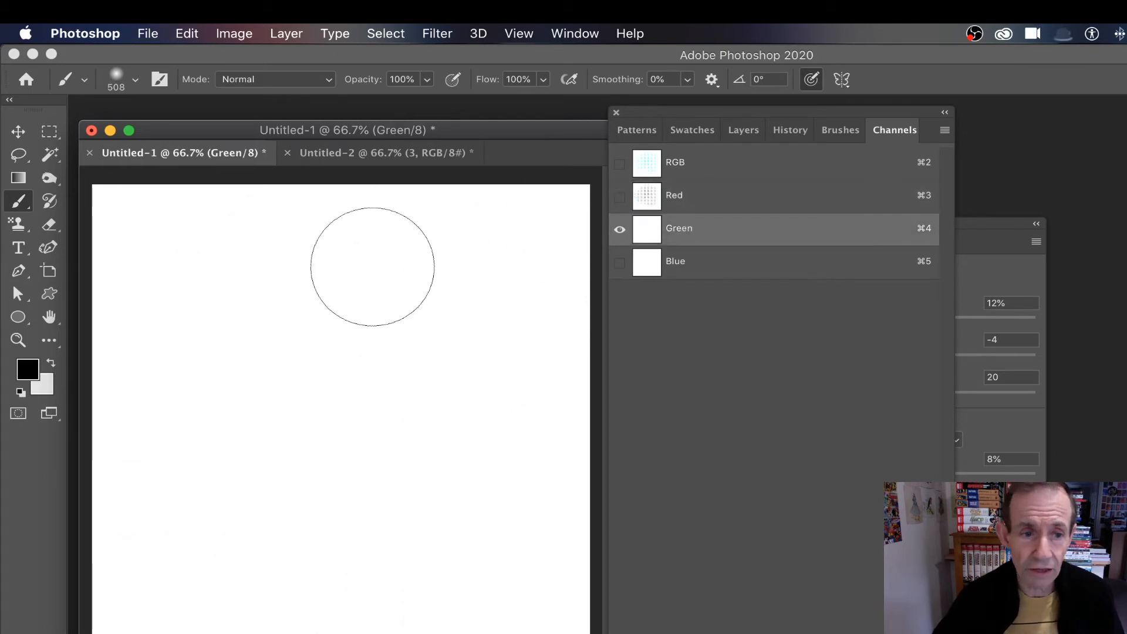
click(960, 223)
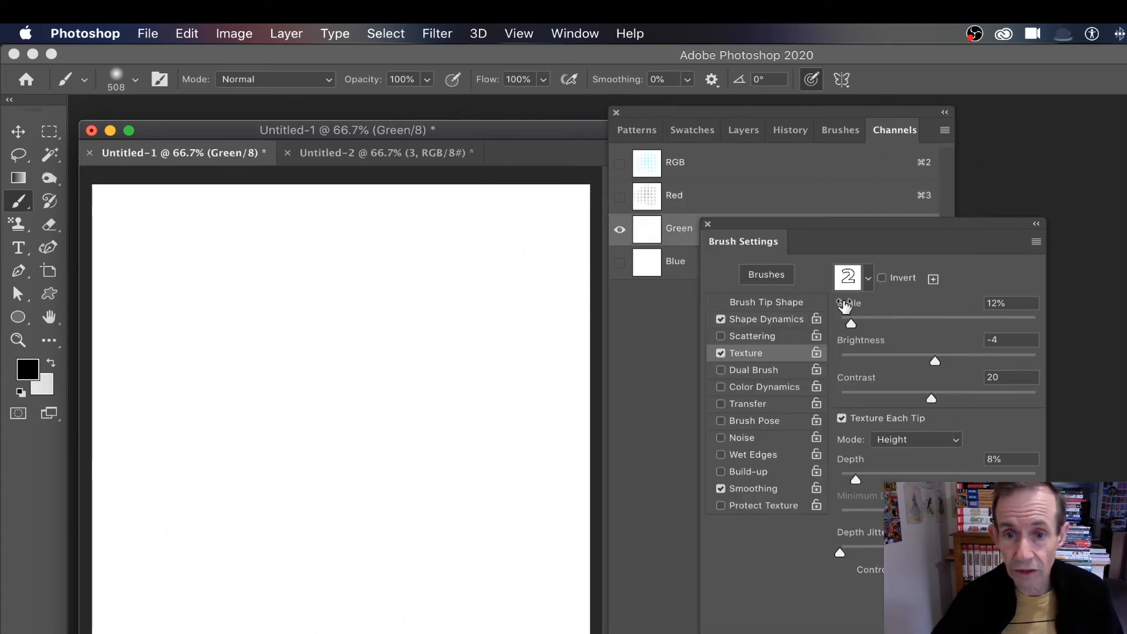
click(868, 279)
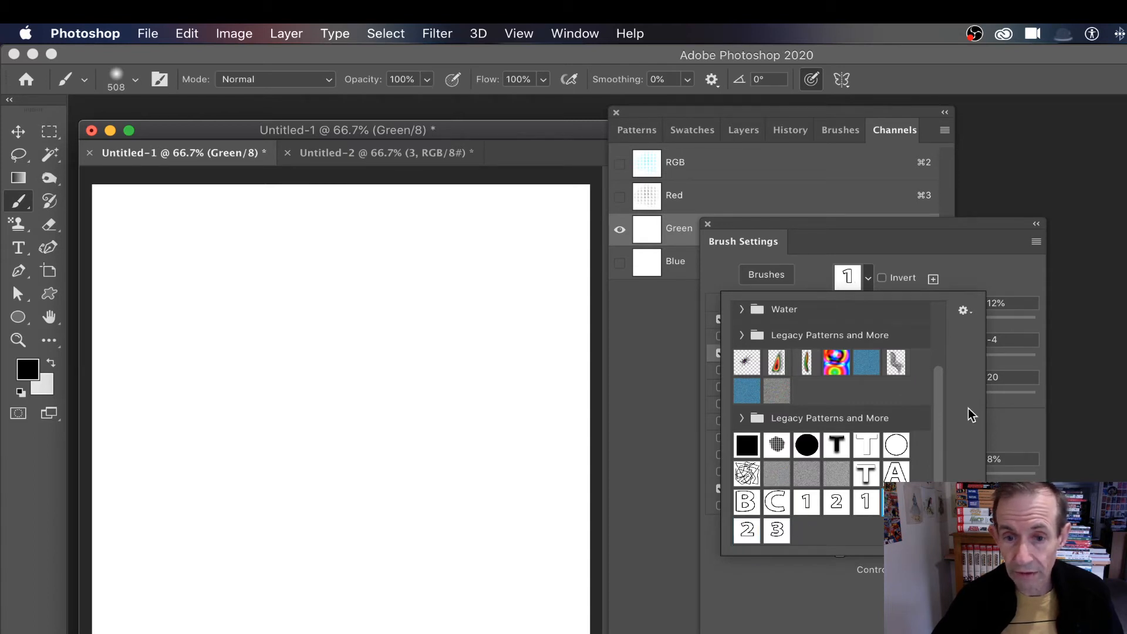
click(920, 227)
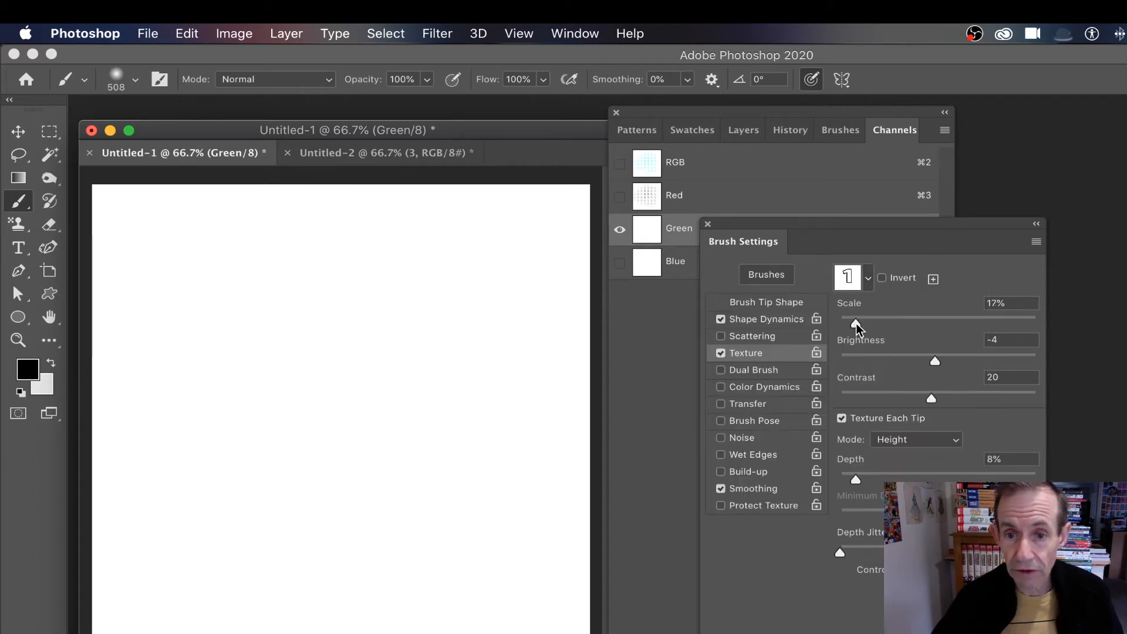
mouse_move(342, 307)
mouse_down()
mouse_move(488, 340)
mouse_move(380, 295)
mouse_move(255, 374)
mouse_move(410, 413)
mouse_move(462, 389)
mouse_move(495, 349)
mouse_move(479, 443)
mouse_move(502, 428)
mouse_move(447, 460)
mouse_move(359, 385)
mouse_up()
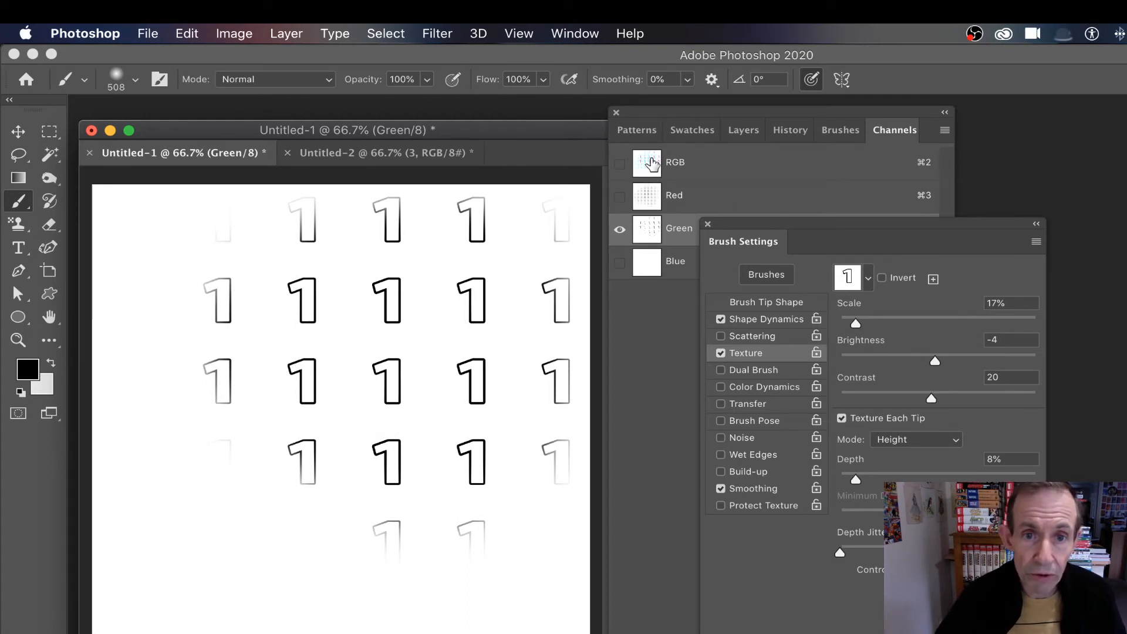
- Set the channel thumbnails to the largest size
click(945, 131)
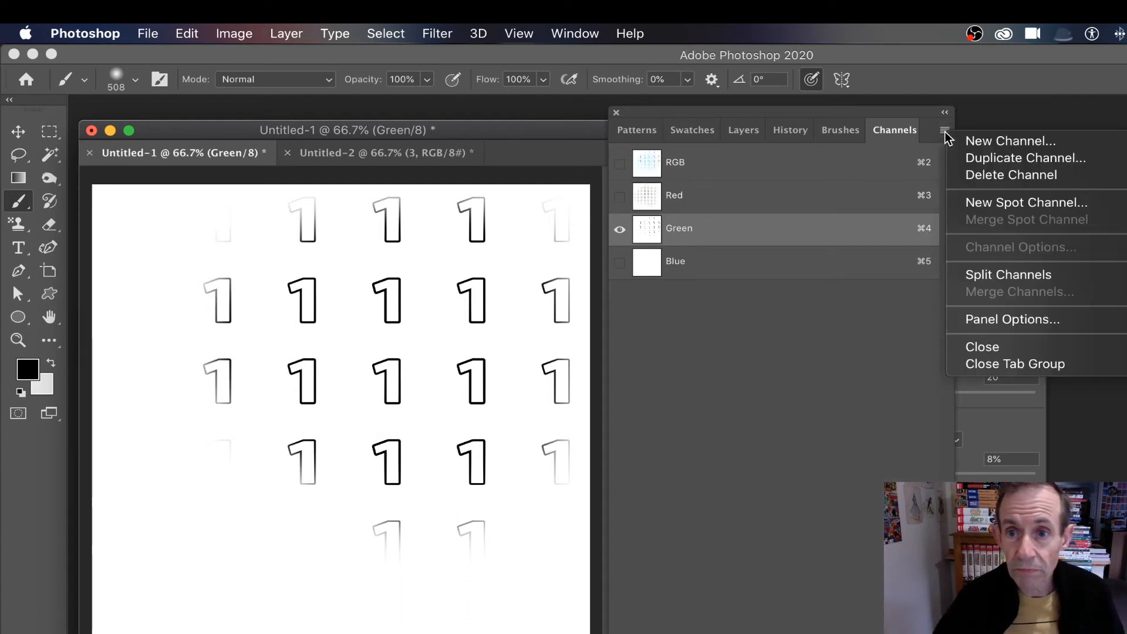
click(1030, 319)
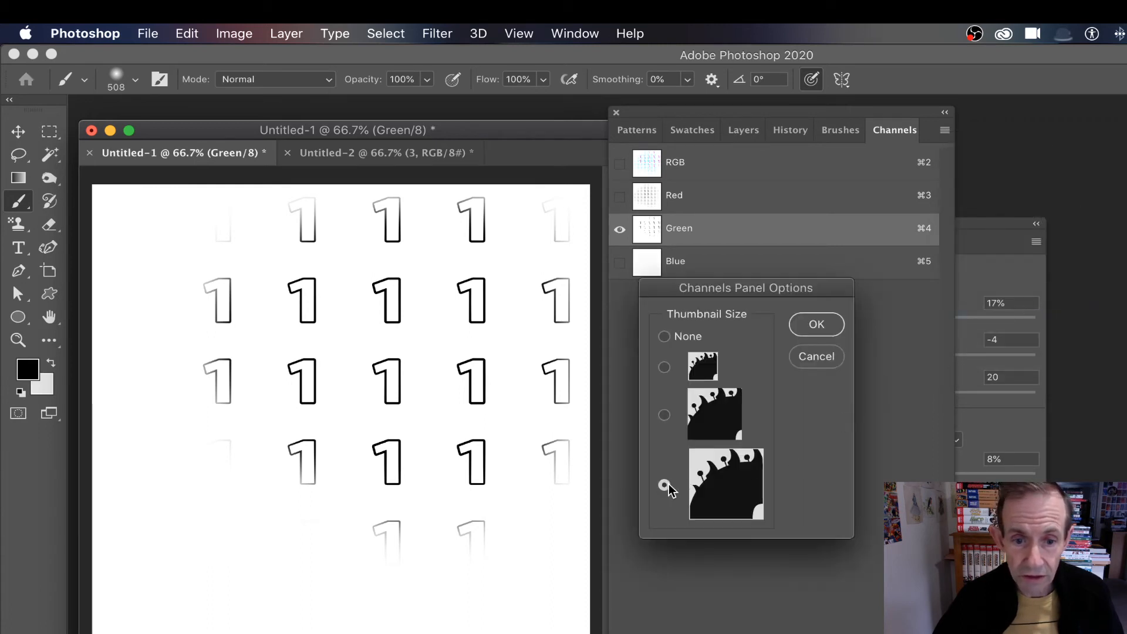
click(817, 324)
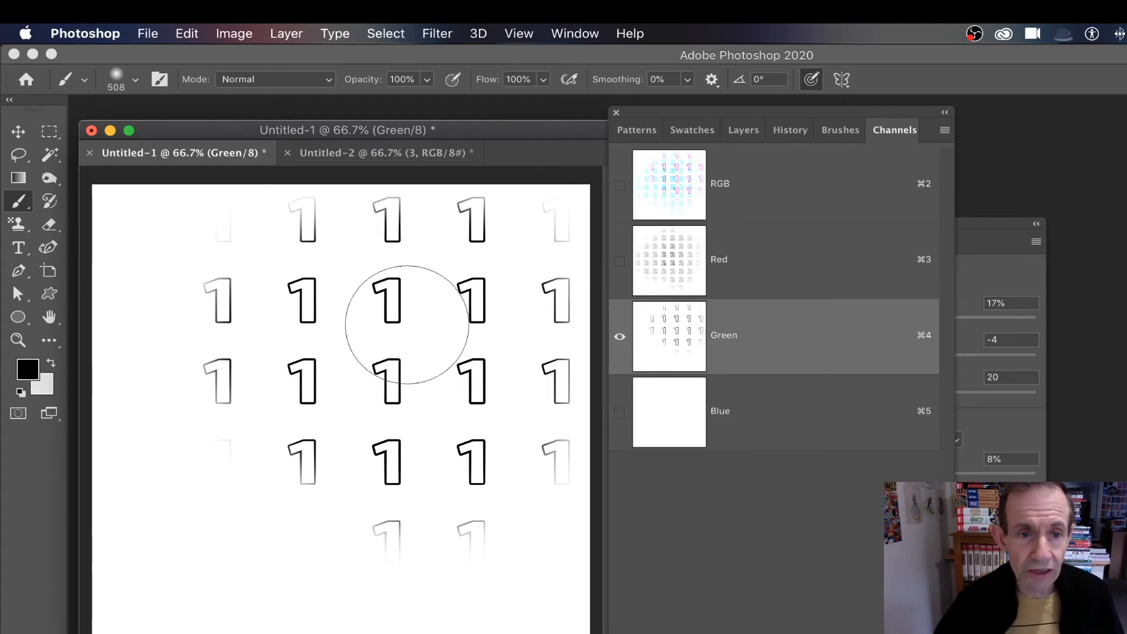
- Reapply the Gaussian Blur to the Green channel and paint sharp black 1s over and around the blurred ones
click(436, 33)
click(445, 42)
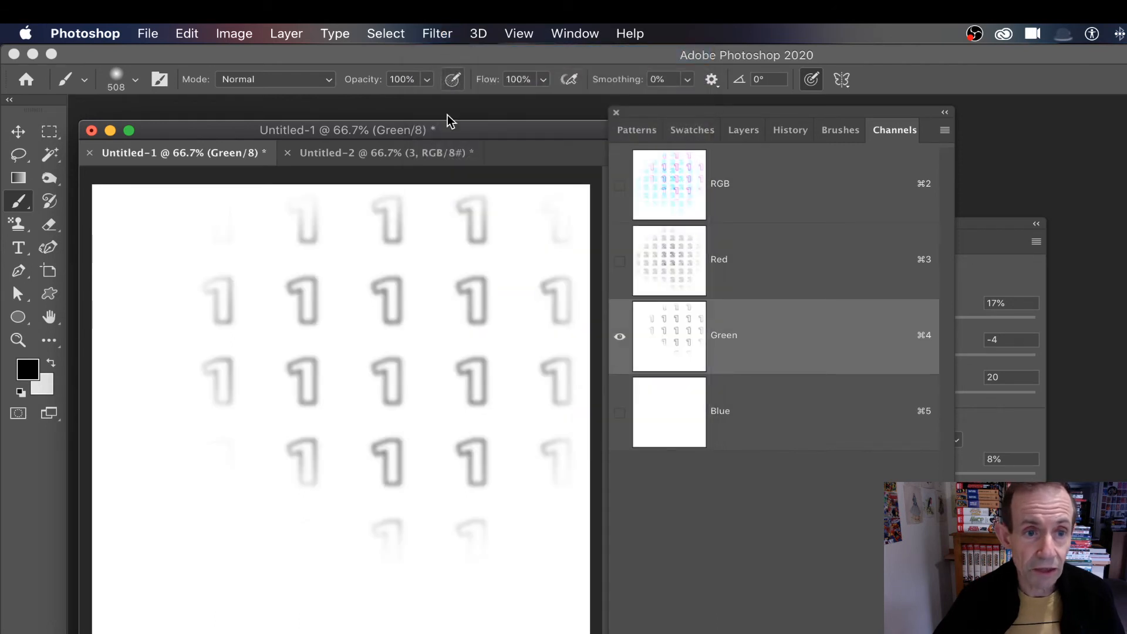
mouse_move(372, 299)
mouse_down()
mouse_move(383, 392)
mouse_move(400, 391)
mouse_move(183, 379)
mouse_move(140, 401)
mouse_move(194, 454)
mouse_move(240, 558)
mouse_move(254, 480)
mouse_move(271, 467)
mouse_move(533, 493)
mouse_move(514, 540)
mouse_move(472, 580)
mouse_move(385, 615)
mouse_move(370, 566)
mouse_move(108, 279)
mouse_move(179, 223)
mouse_move(334, 302)
mouse_move(260, 221)
mouse_up()
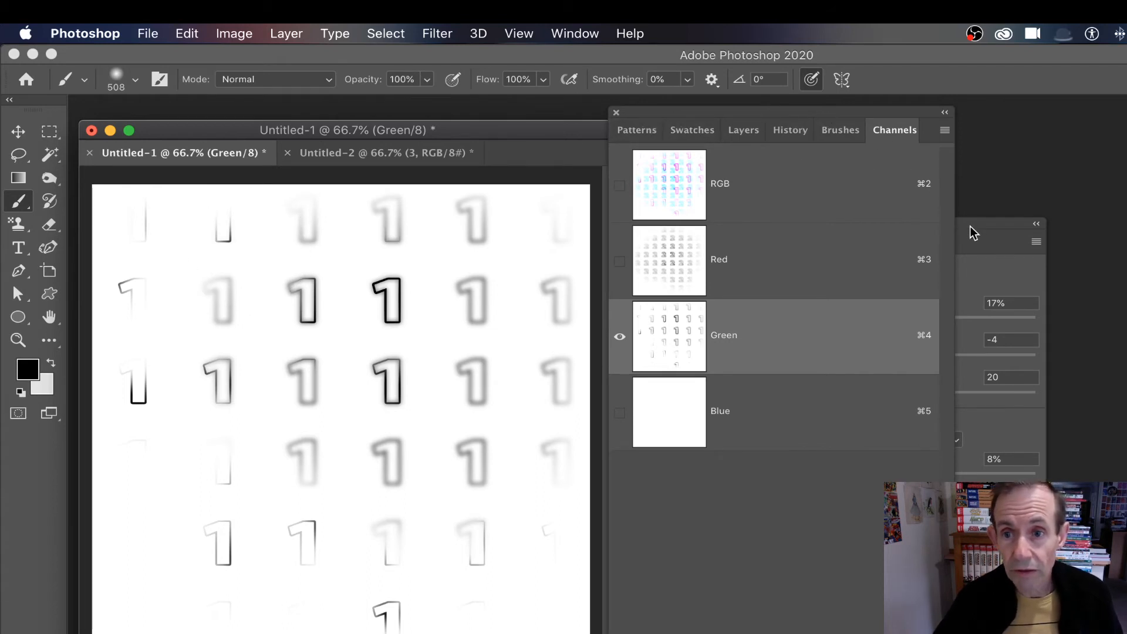
- Set the brush texture scale to 11% and paint smaller outlined 1s over the middle of the Green channel
click(1002, 232)
drag(855, 323, 849, 323)
mouse_move(347, 276)
mouse_down()
mouse_move(454, 320)
mouse_move(443, 356)
mouse_move(353, 393)
mouse_move(295, 294)
mouse_move(291, 350)
mouse_move(232, 391)
mouse_move(225, 448)
mouse_move(394, 513)
mouse_move(450, 495)
mouse_move(451, 457)
mouse_move(514, 327)
mouse_up()
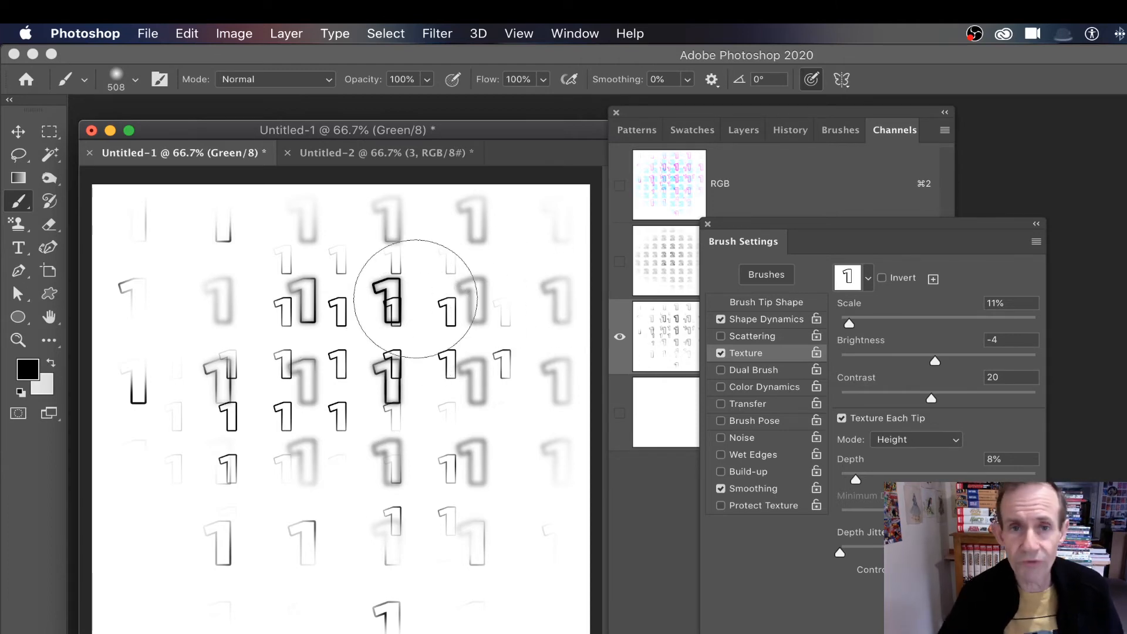
click(282, 34)
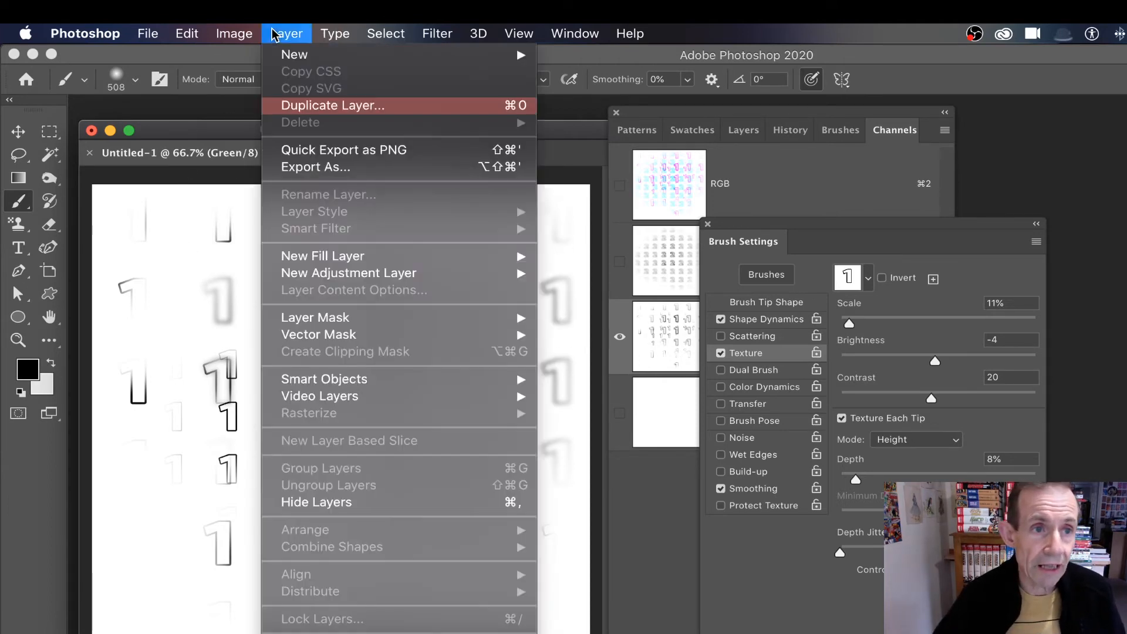
mouse_move(284, 57)
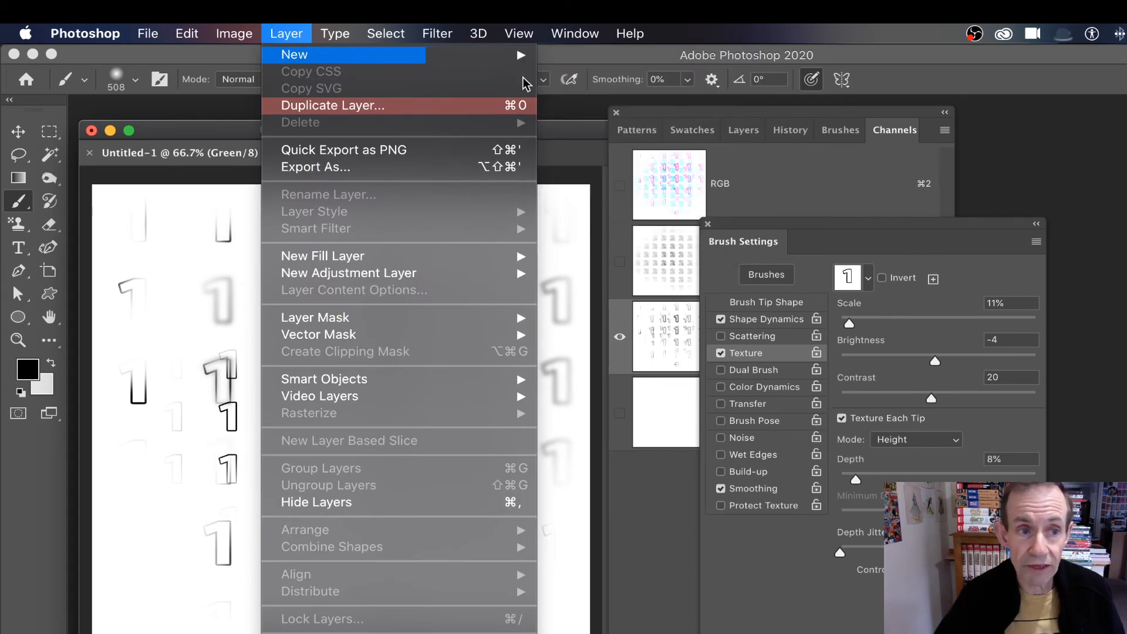
click(221, 232)
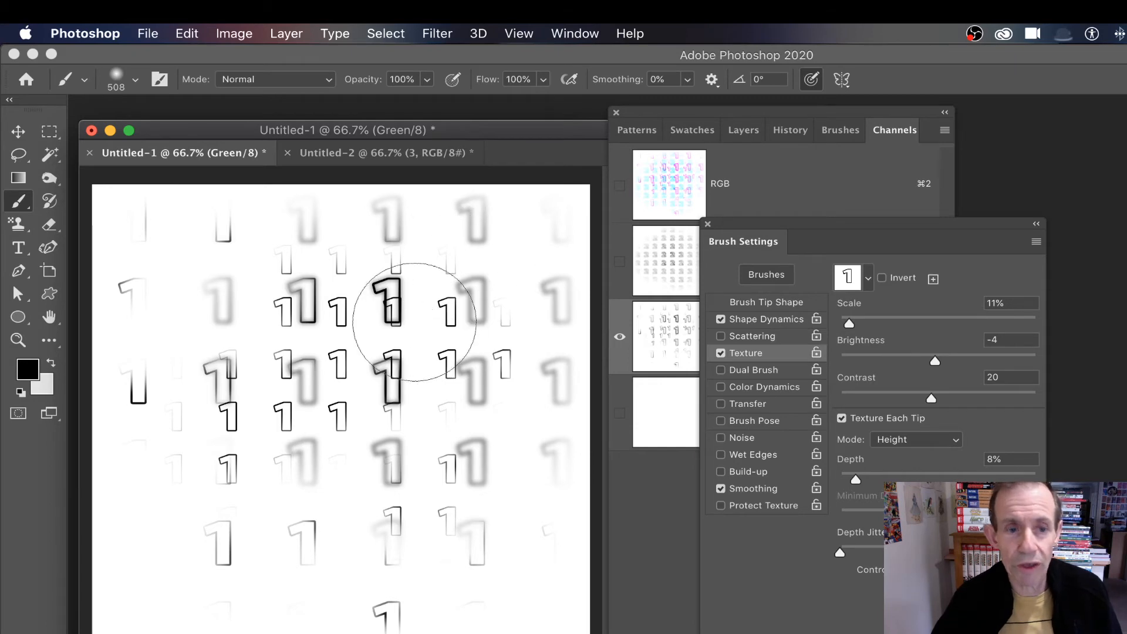
- Add more small 1s to the Green channel, followed by larger ones at texture scales of 23% and 31%
mouse_move(372, 388)
mouse_down()
mouse_move(381, 454)
mouse_move(392, 453)
mouse_move(307, 478)
mouse_move(240, 450)
mouse_move(305, 409)
mouse_up()
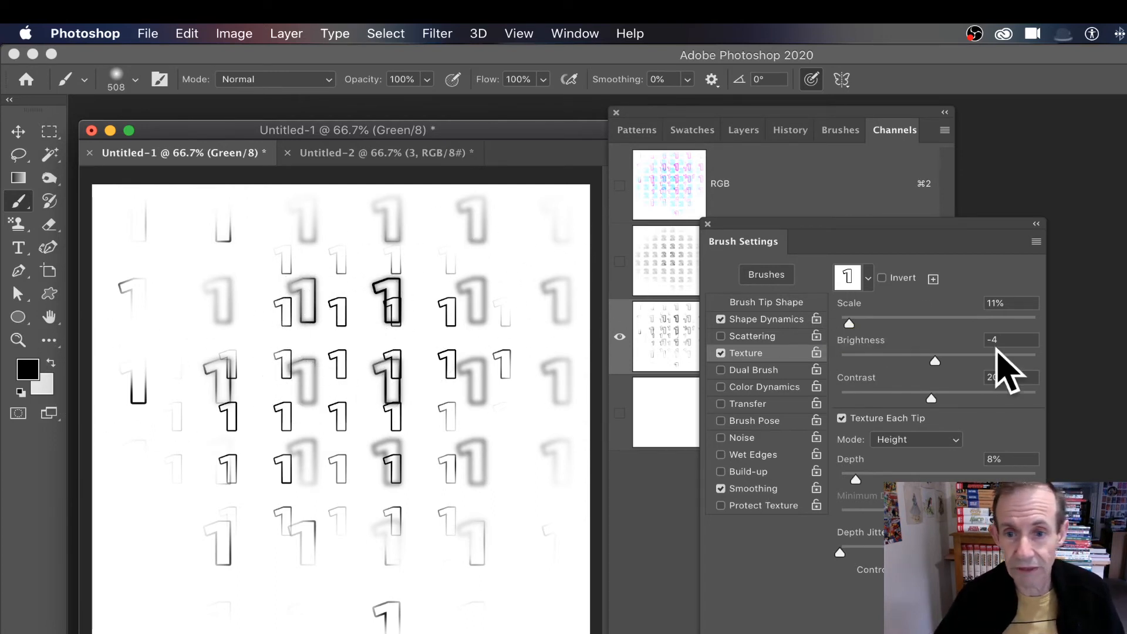
drag(849, 324, 861, 325)
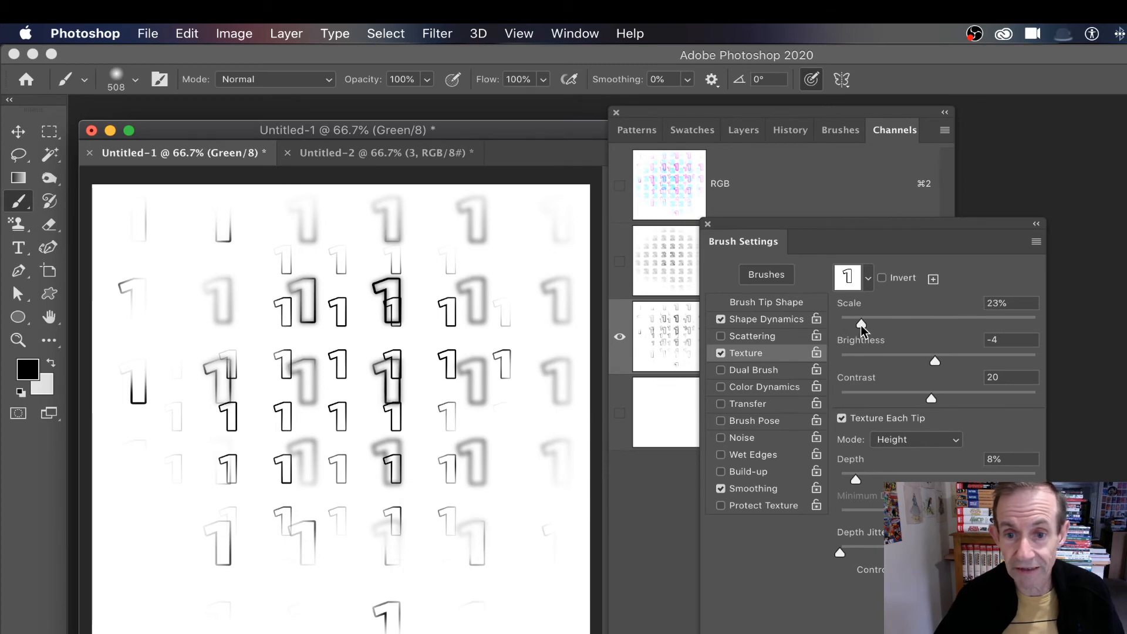
mouse_move(229, 337)
mouse_down()
mouse_move(294, 281)
mouse_move(268, 320)
mouse_up()
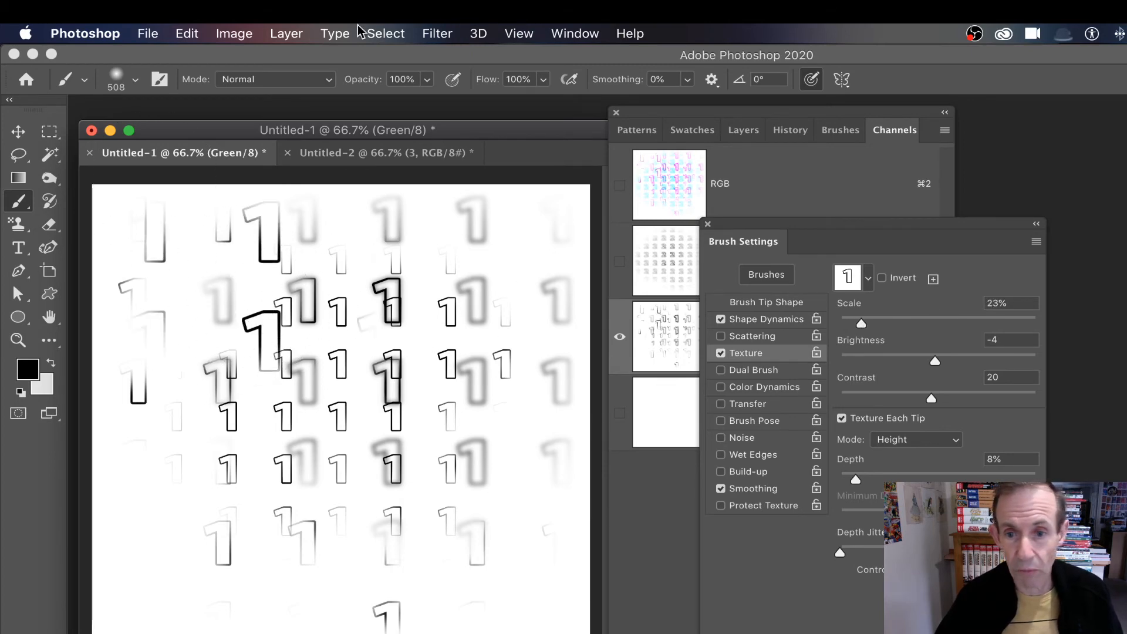
drag(861, 323, 869, 324)
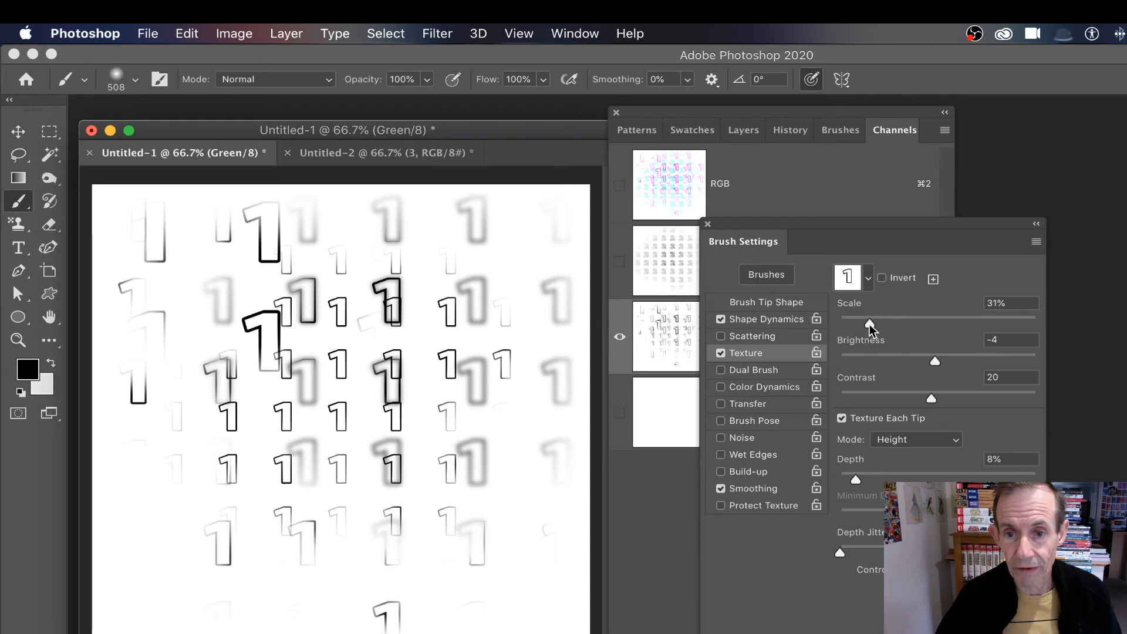
mouse_move(297, 411)
mouse_down()
mouse_move(314, 347)
mouse_move(411, 473)
mouse_move(156, 457)
mouse_move(166, 396)
mouse_up()
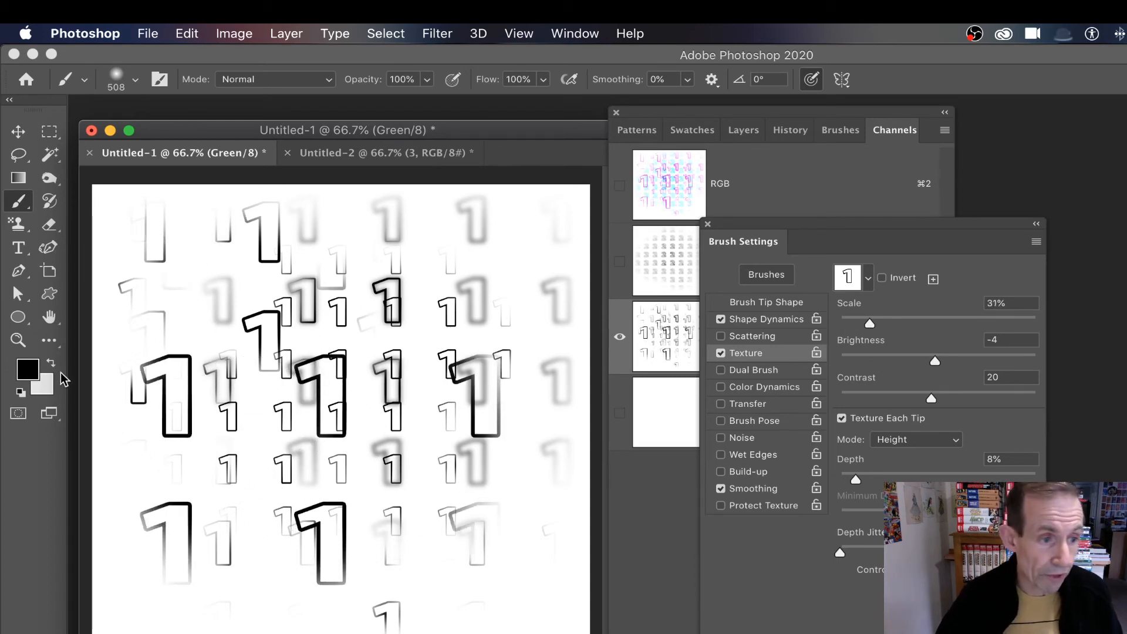
click(27, 371)
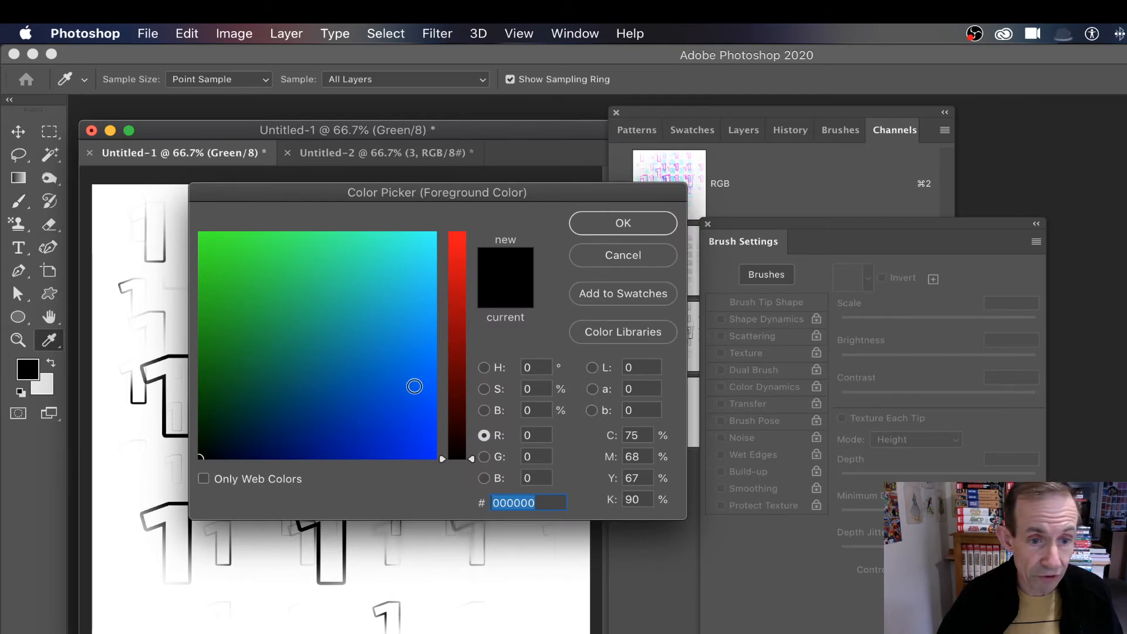
mouse_move(414, 386)
mouse_down()
mouse_move(232, 358)
mouse_move(164, 390)
mouse_up()
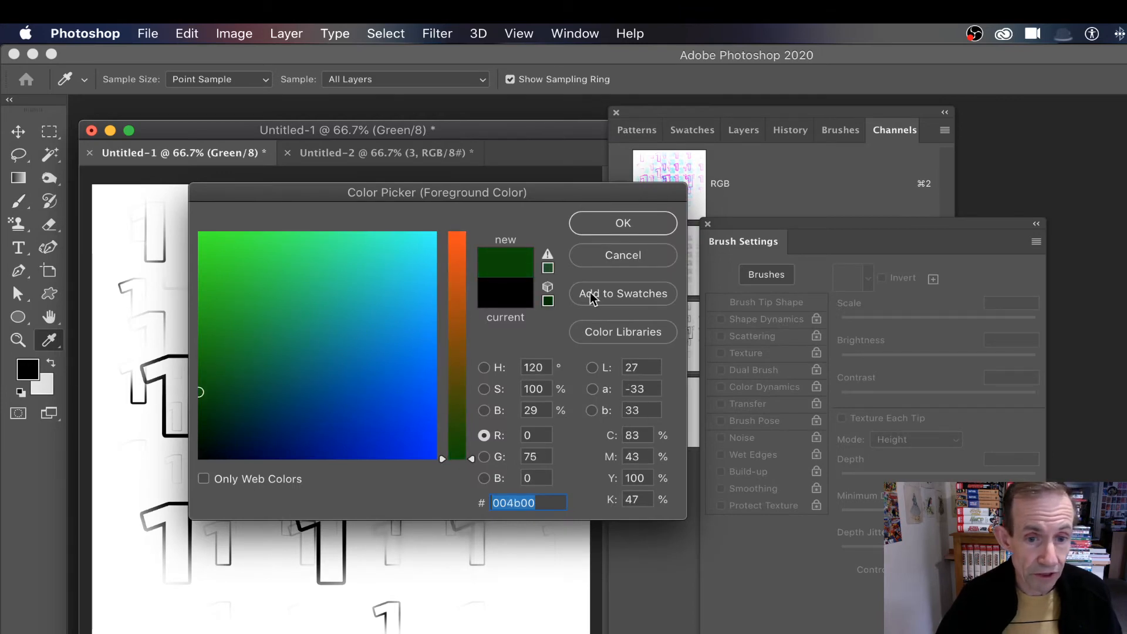
click(650, 263)
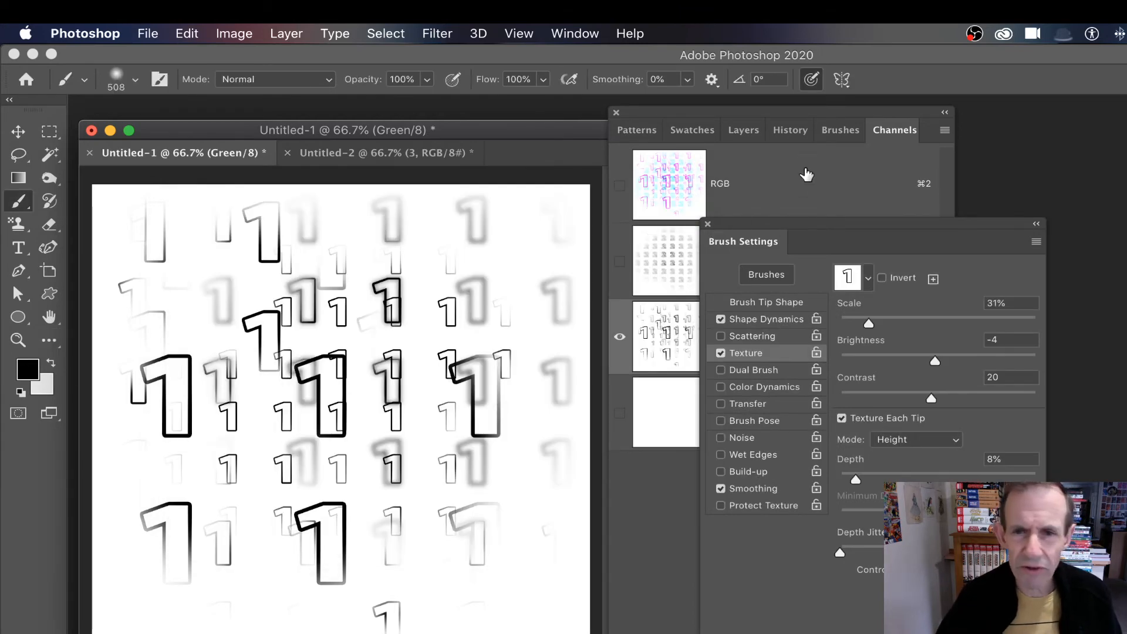
- Choose a light grey swatch and paint pale 1s over the Green channel, adding smaller ones at a texture scale of 14%
click(693, 131)
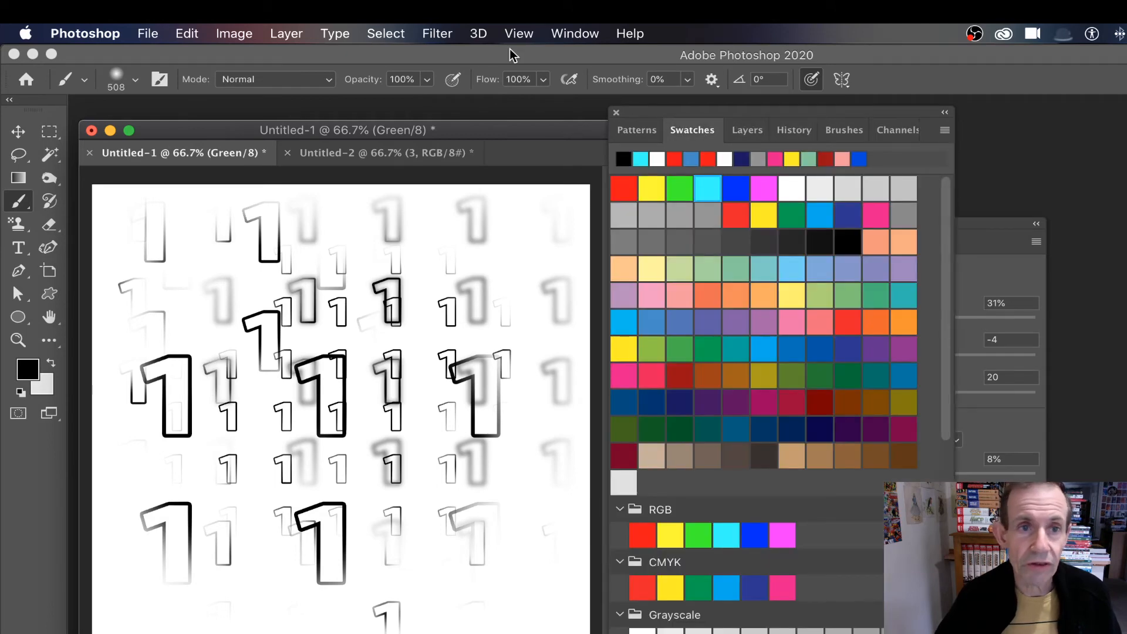
click(577, 35)
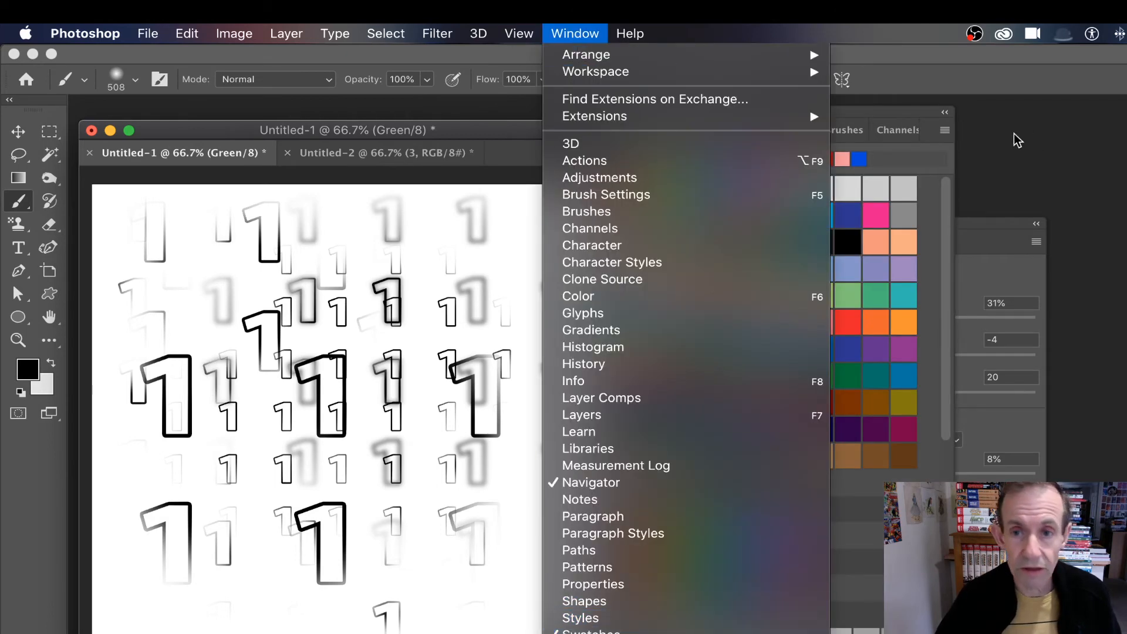
click(876, 187)
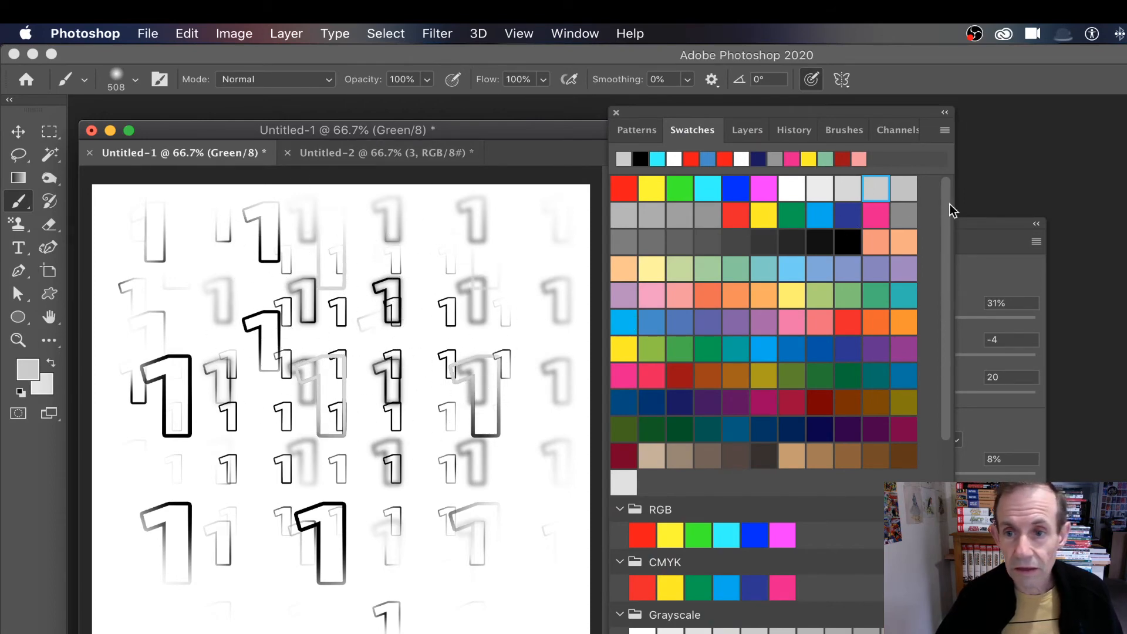
click(1011, 224)
drag(867, 324, 853, 323)
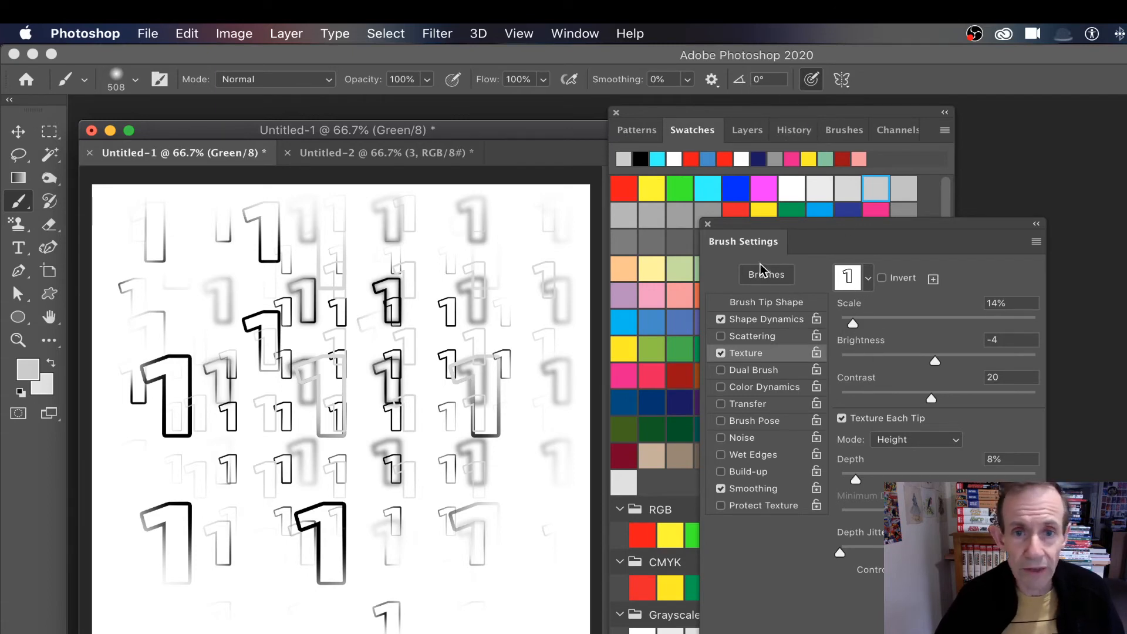
- Target only the Blue channel and set the brush texture to the outlined 3 pattern at 22% scale
click(898, 134)
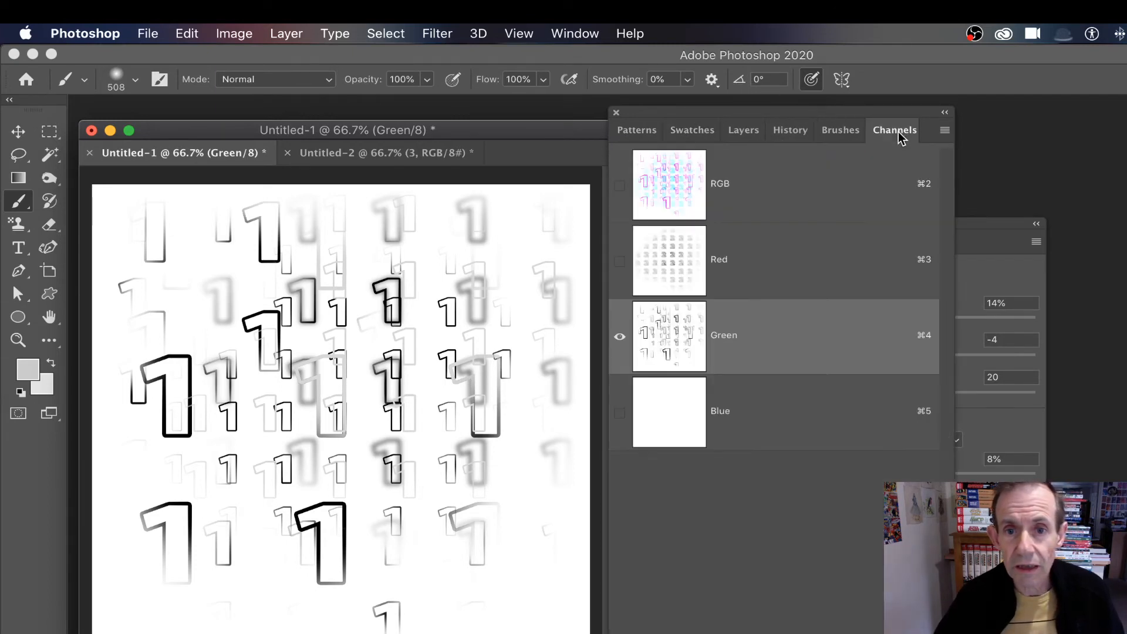
click(667, 413)
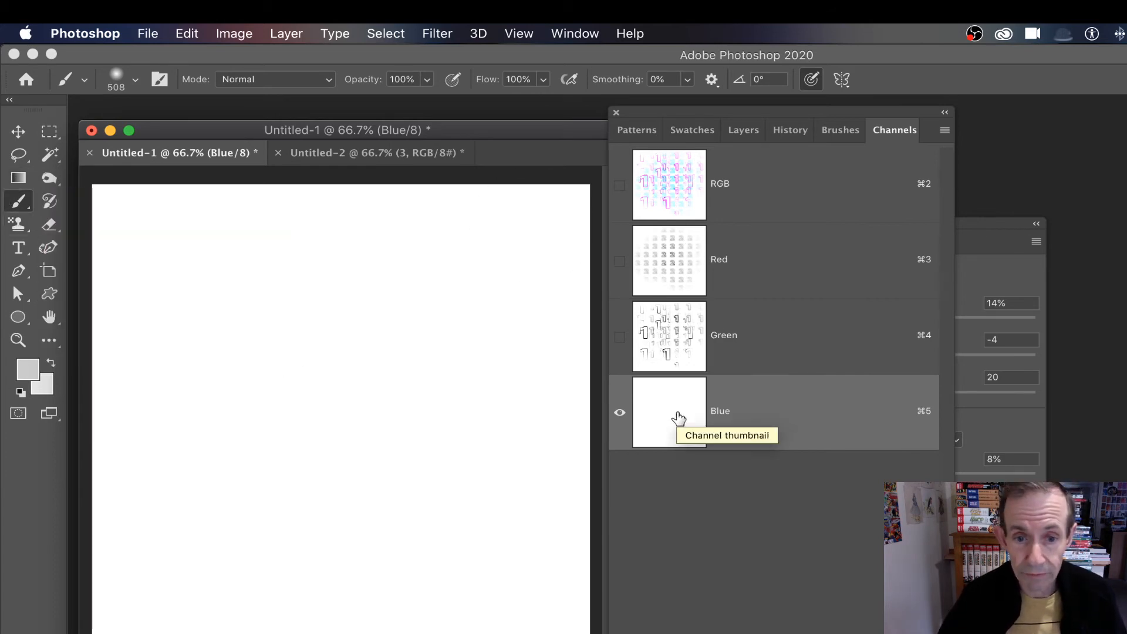
click(1000, 240)
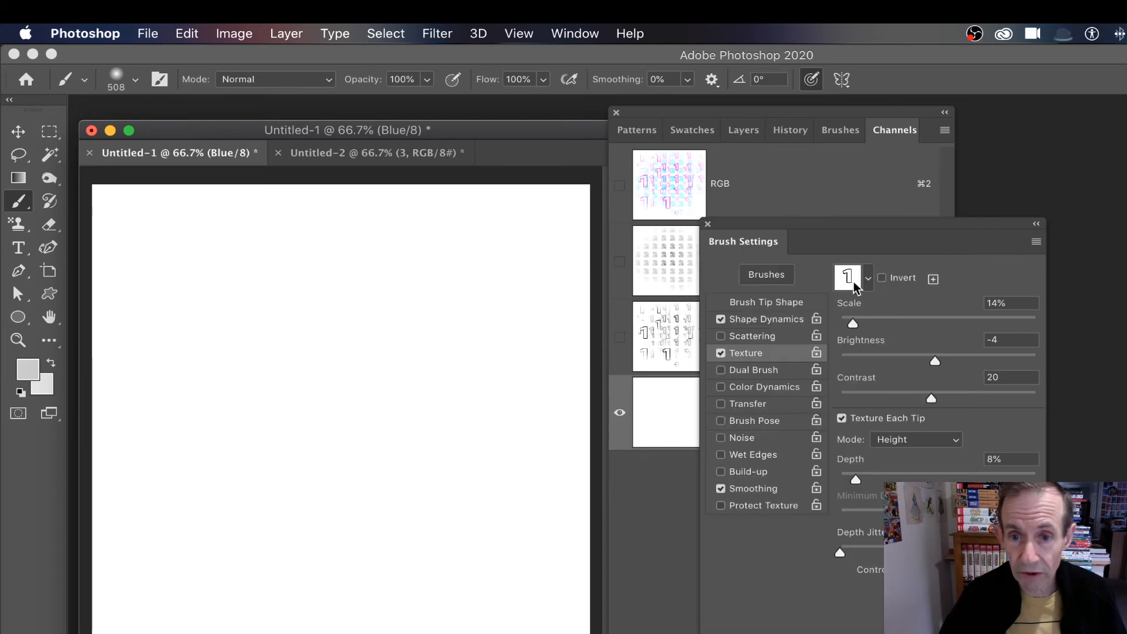
click(869, 280)
click(776, 531)
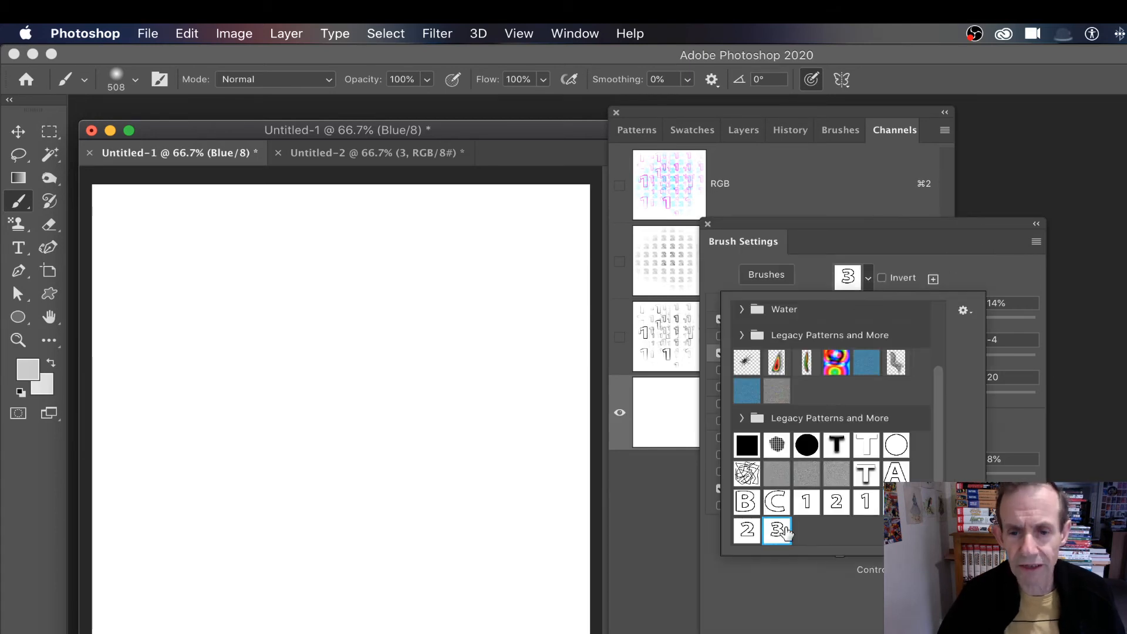
click(981, 283)
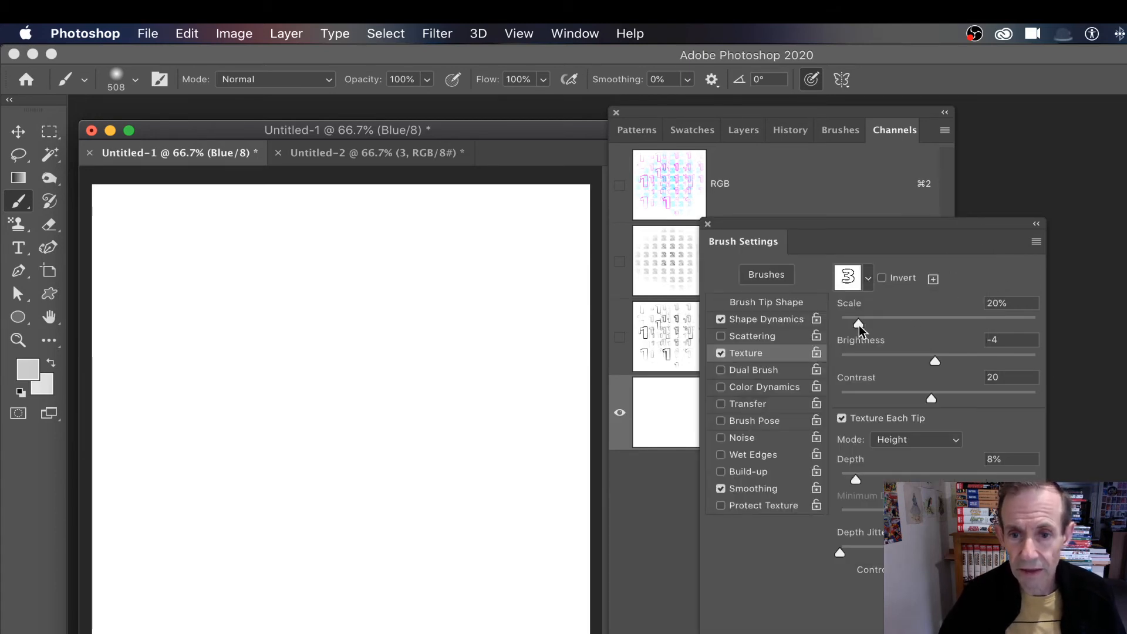
drag(858, 325, 860, 326)
- Separate Untitled-2 from the tabbed window and close it without saving, keeping Untitled-1 in view
drag(469, 155, 326, 205)
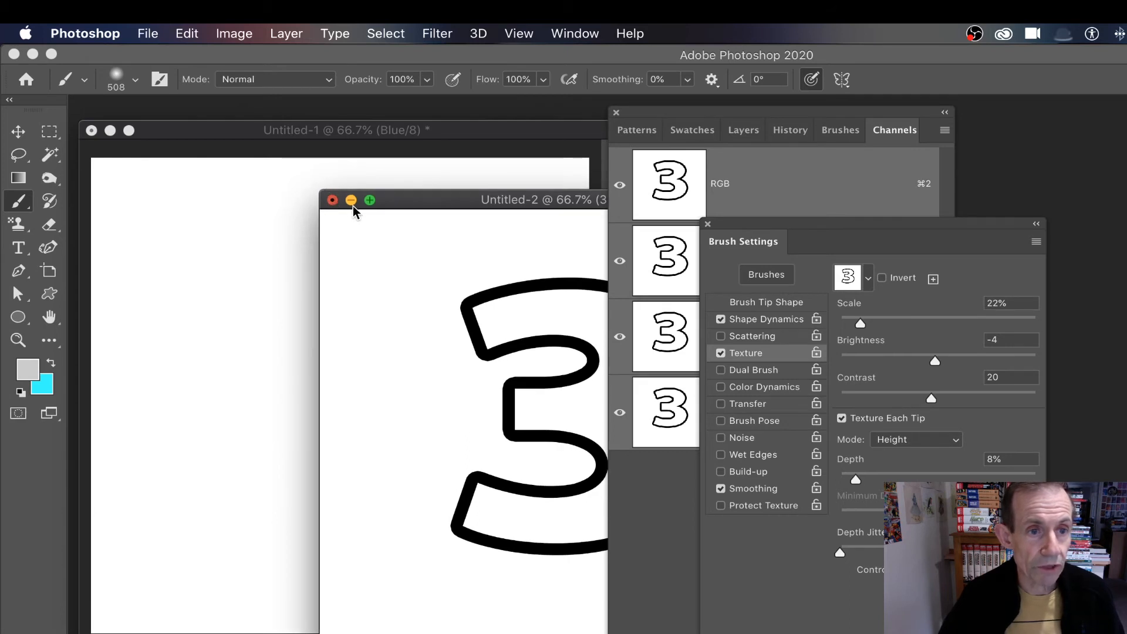
key(super+w)
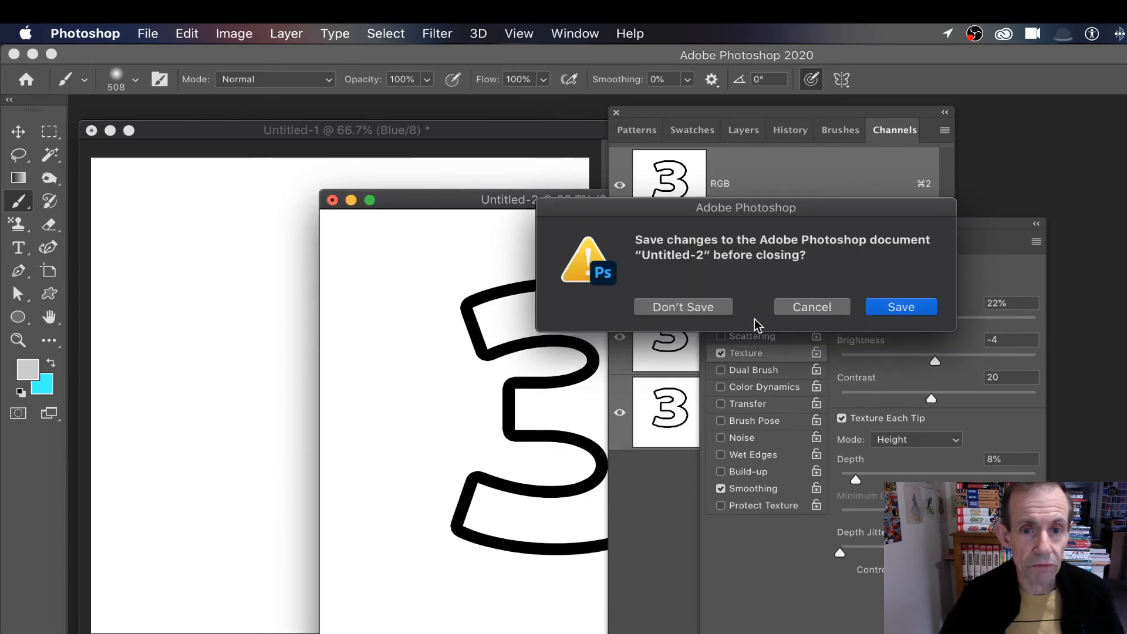
click(691, 307)
drag(314, 134, 354, 135)
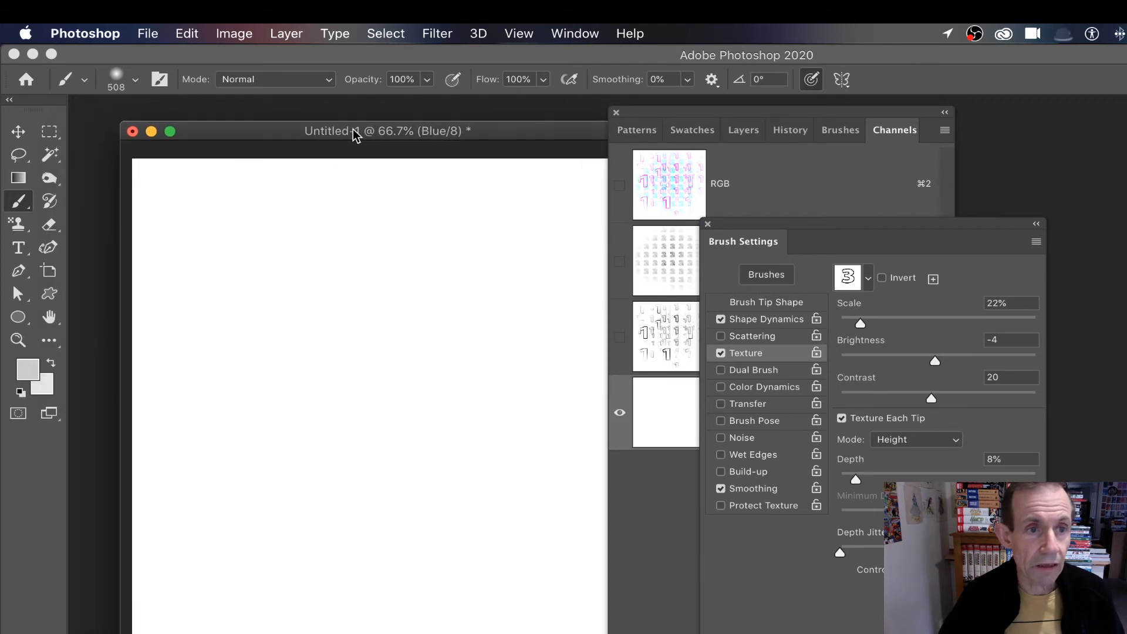
- Paint light grey 3s in the upper Blue channel, set the foreground colour to black (000000), and paint black 3s over them
drag(369, 349, 334, 415)
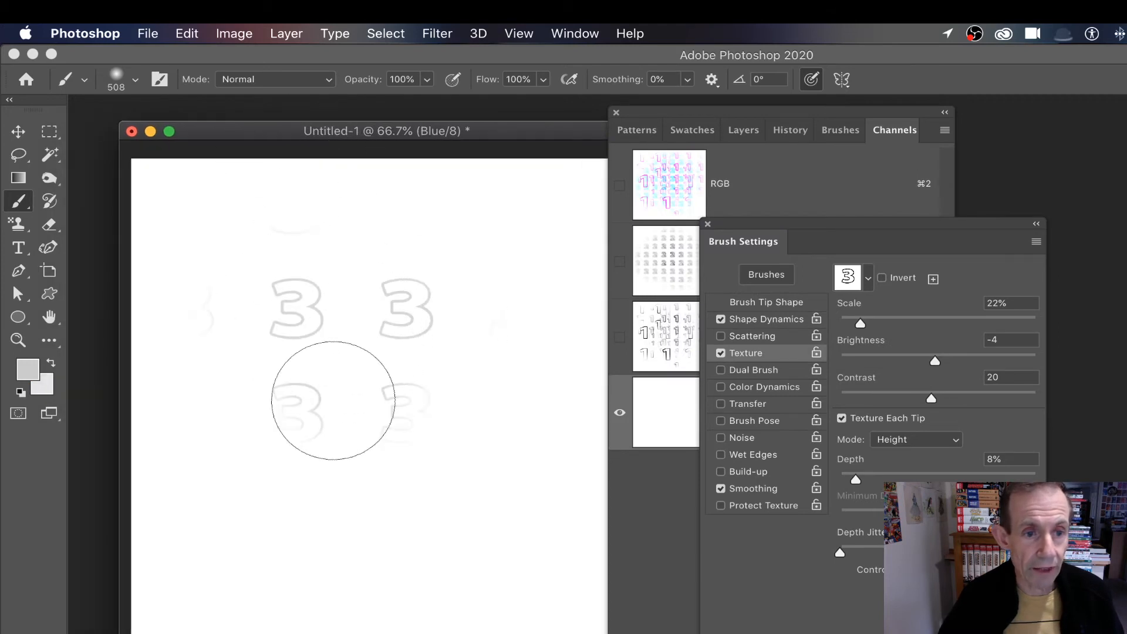
click(27, 370)
drag(234, 429, 162, 463)
drag(460, 431, 463, 463)
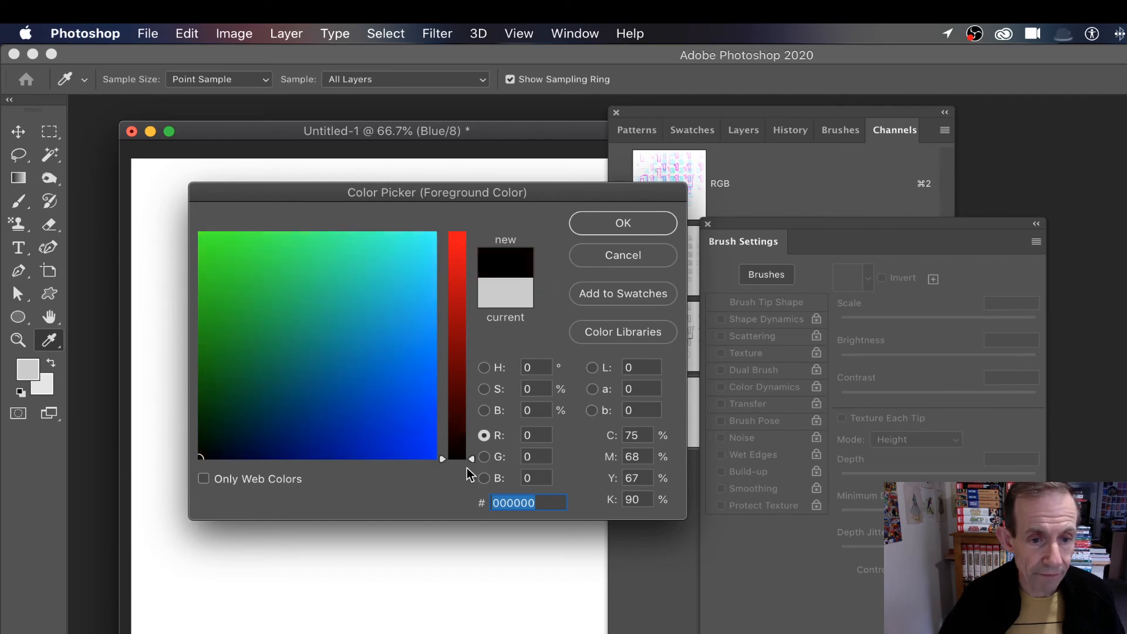
click(634, 224)
mouse_move(579, 220)
mouse_down()
mouse_move(473, 246)
mouse_move(353, 301)
mouse_move(398, 206)
mouse_move(528, 235)
mouse_up()
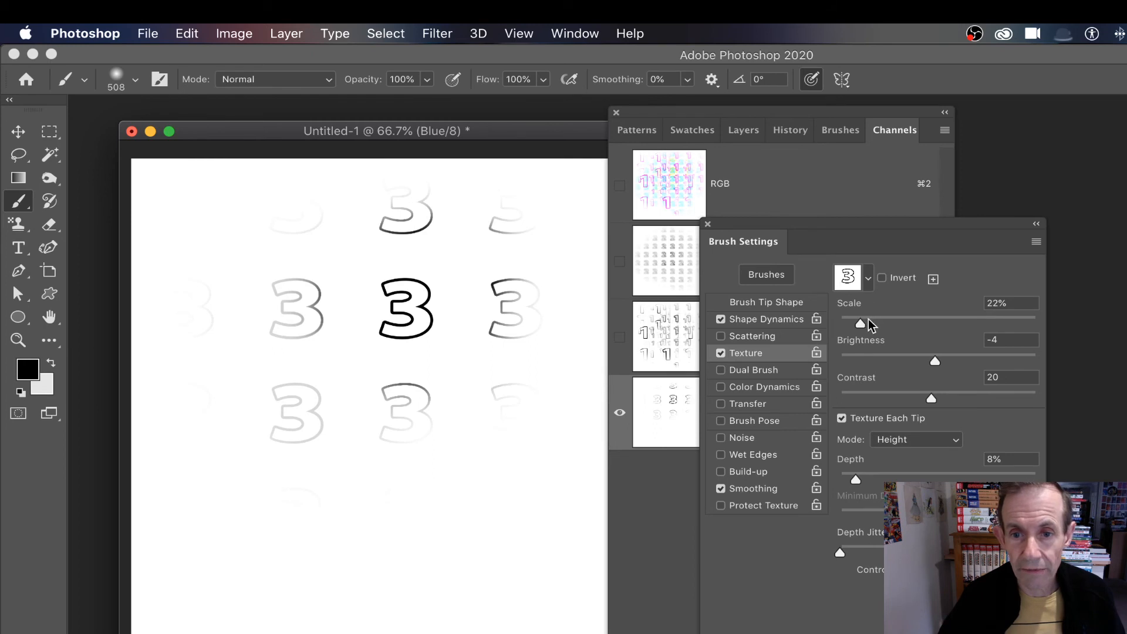
- Paint larger black 3s over the Blue channel at increasing texture scales, up to 43%
drag(861, 322, 869, 323)
mouse_move(423, 240)
mouse_down()
mouse_move(478, 314)
mouse_move(485, 371)
mouse_move(398, 322)
mouse_move(309, 473)
mouse_up()
drag(869, 323, 881, 324)
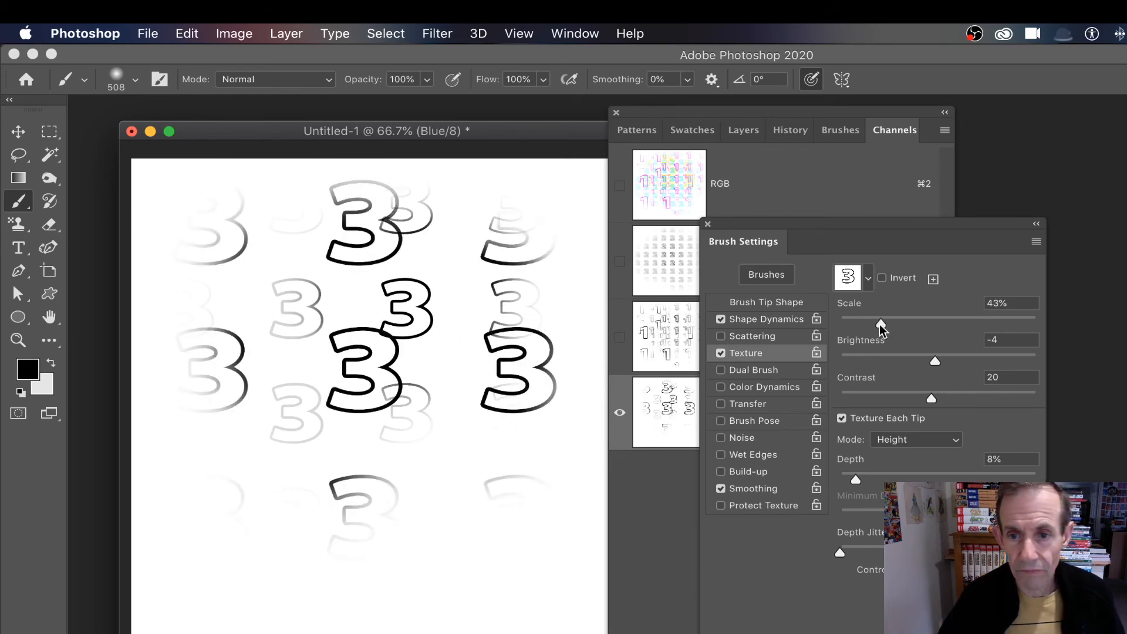
mouse_move(586, 311)
mouse_down()
mouse_move(546, 405)
mouse_move(352, 472)
mouse_move(266, 416)
mouse_move(446, 253)
mouse_move(402, 529)
mouse_move(377, 566)
mouse_move(399, 429)
mouse_up()
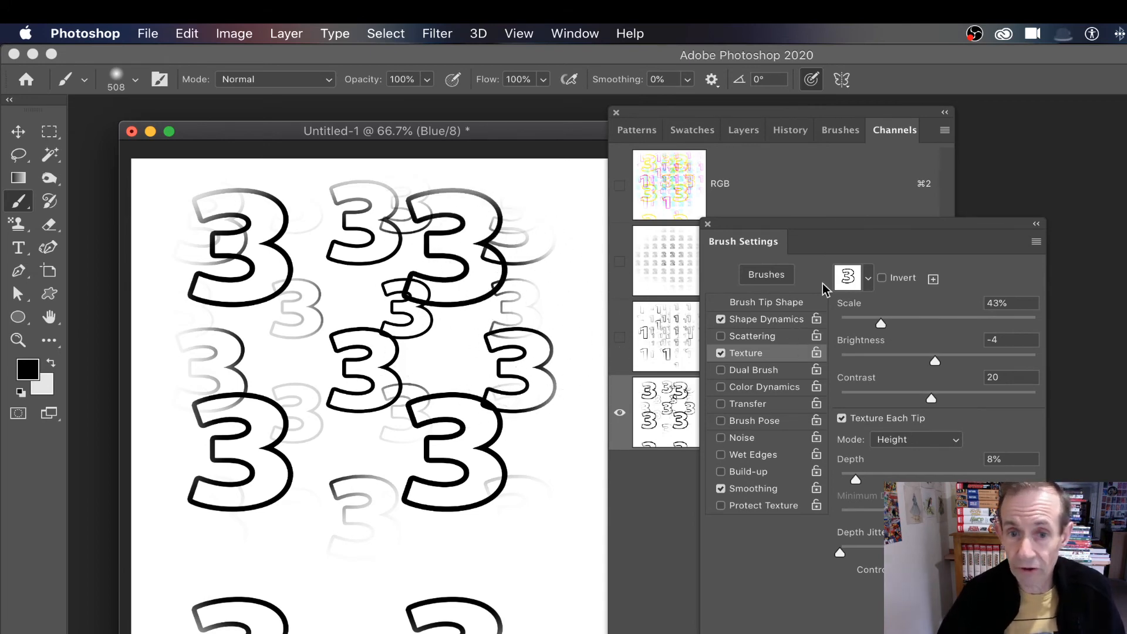
- Set the brush texture scale to 20% and paint smaller black 3s among the large ones in the Blue channel
click(858, 319)
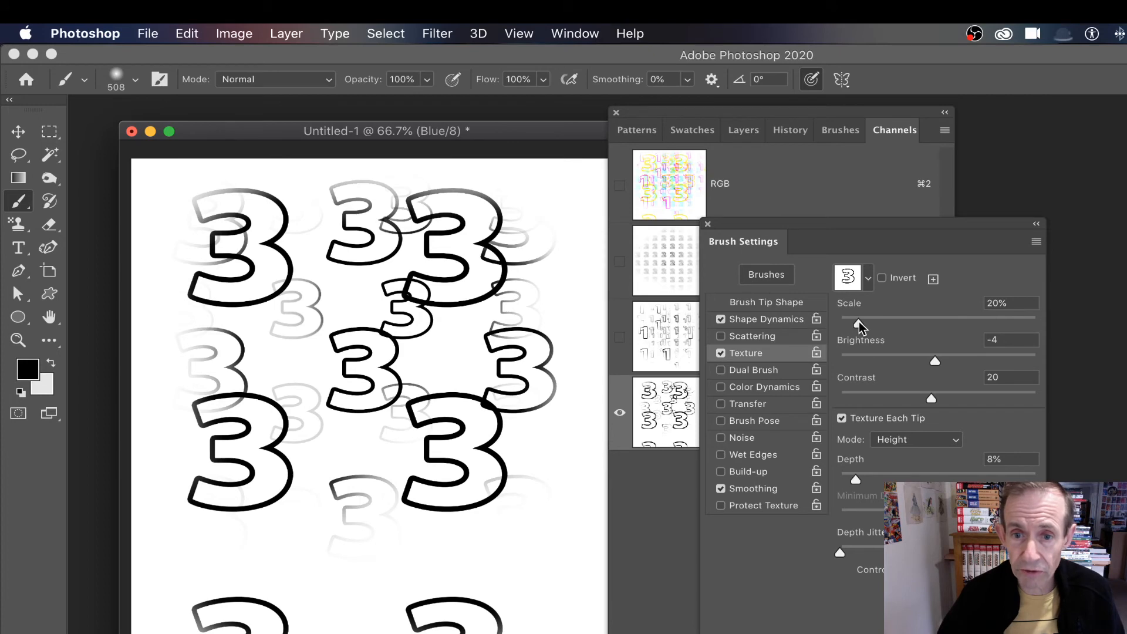
mouse_move(475, 233)
mouse_down()
mouse_move(518, 293)
mouse_move(411, 297)
mouse_up()
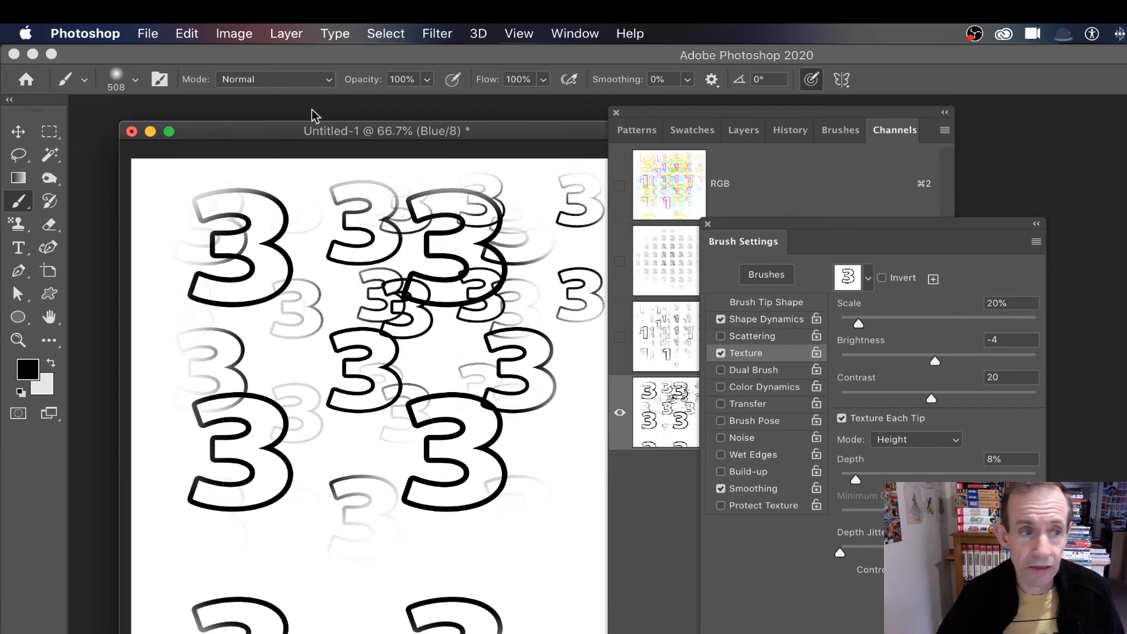
mouse_move(395, 370)
mouse_down()
mouse_move(174, 374)
mouse_move(223, 252)
mouse_up()
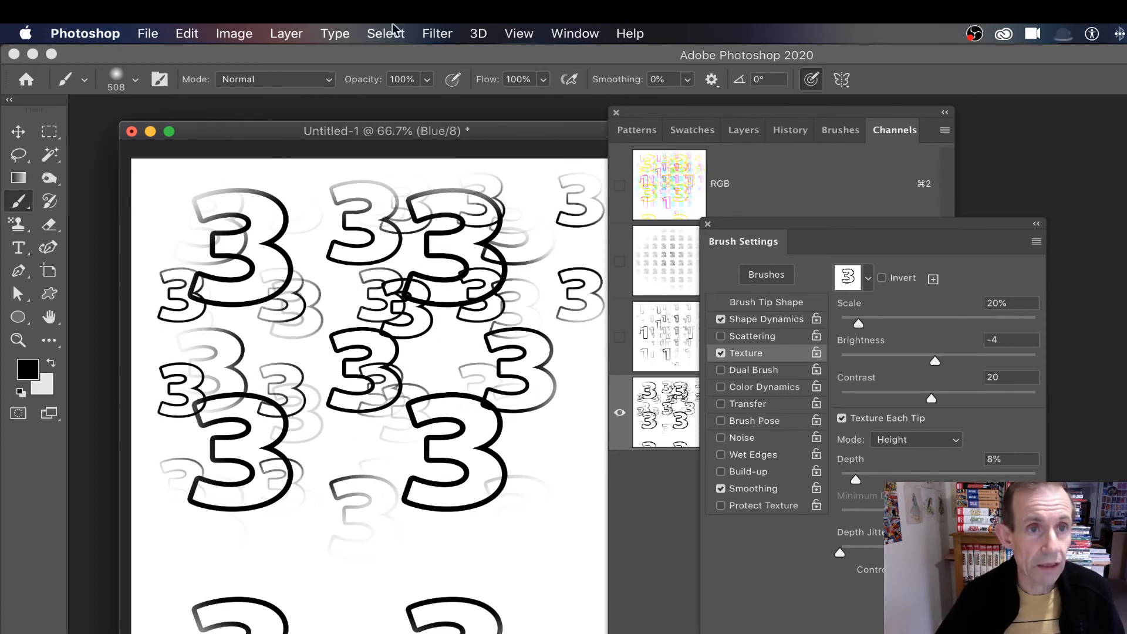
- Distort the Blue channel with the Pinch filter at an amount of 100%, and apply the same filter a second time
click(437, 34)
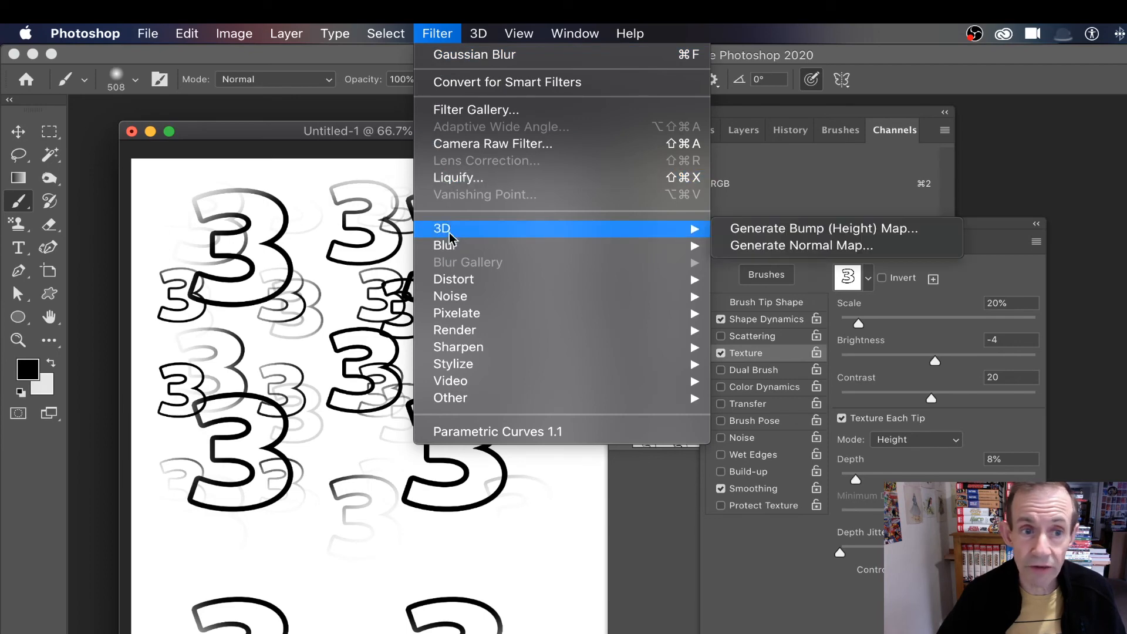
mouse_move(446, 288)
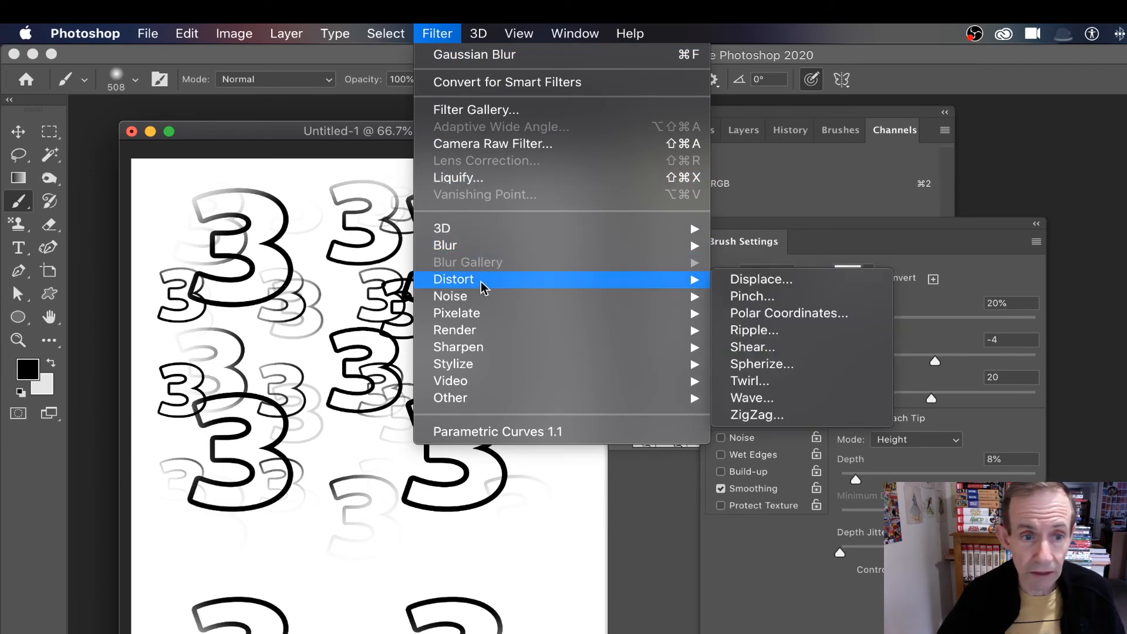
click(839, 297)
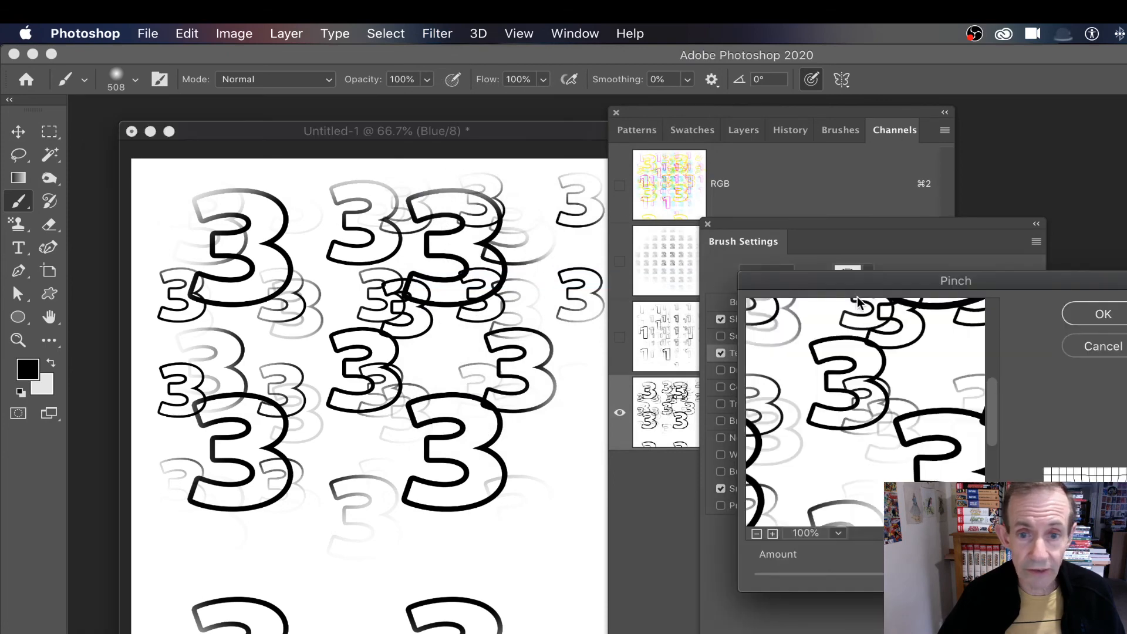
drag(741, 268, 366, 209)
drag(452, 498, 517, 498)
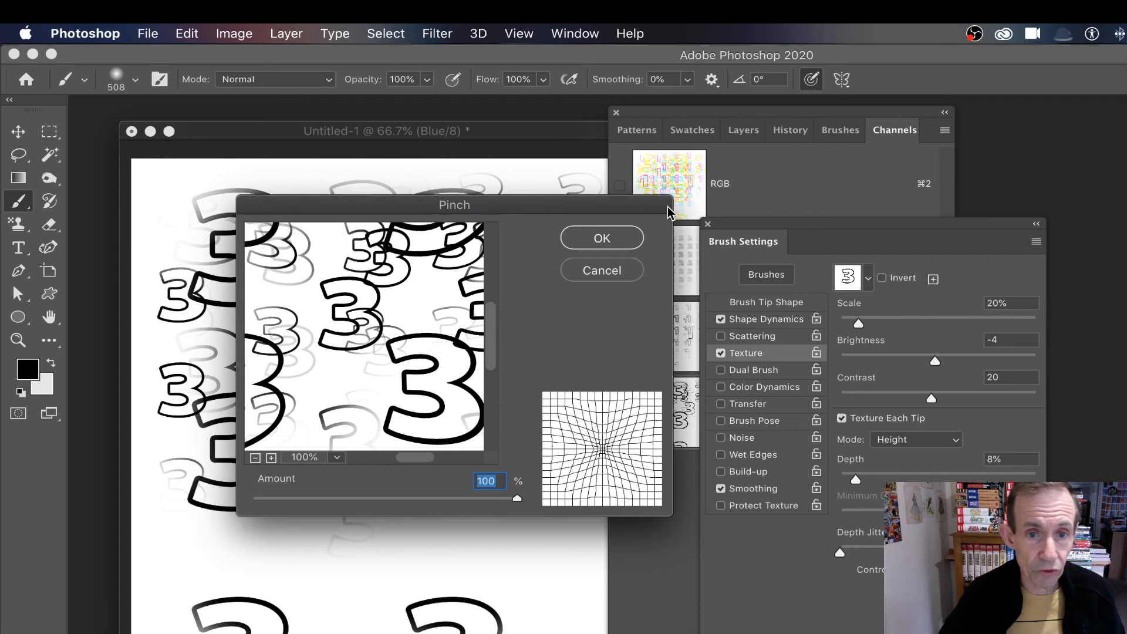
click(615, 238)
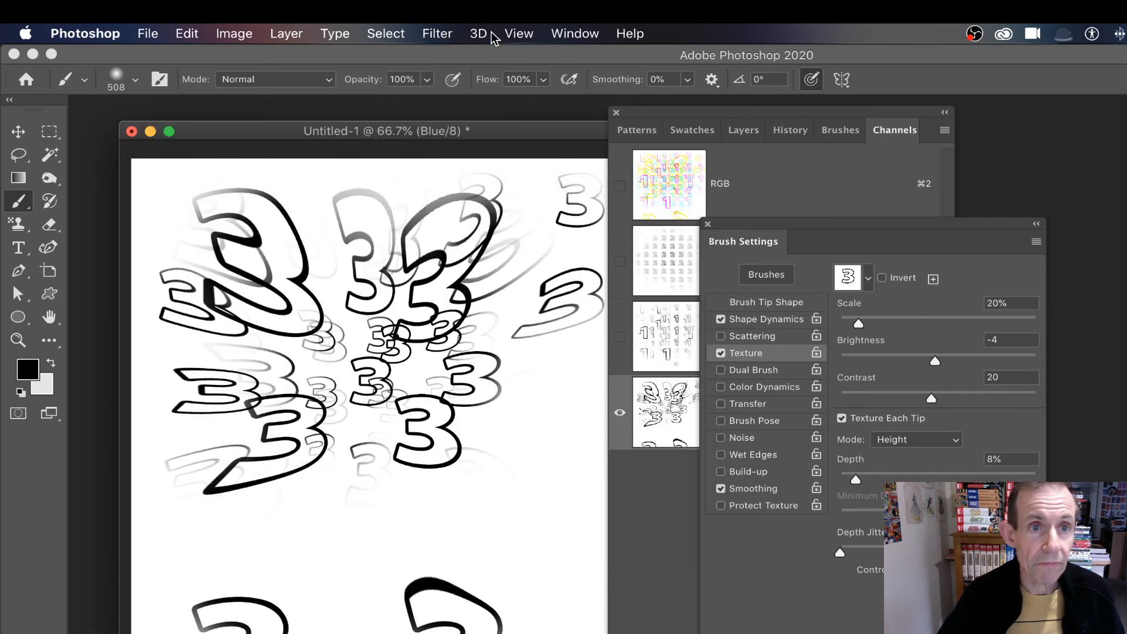
click(437, 33)
click(440, 47)
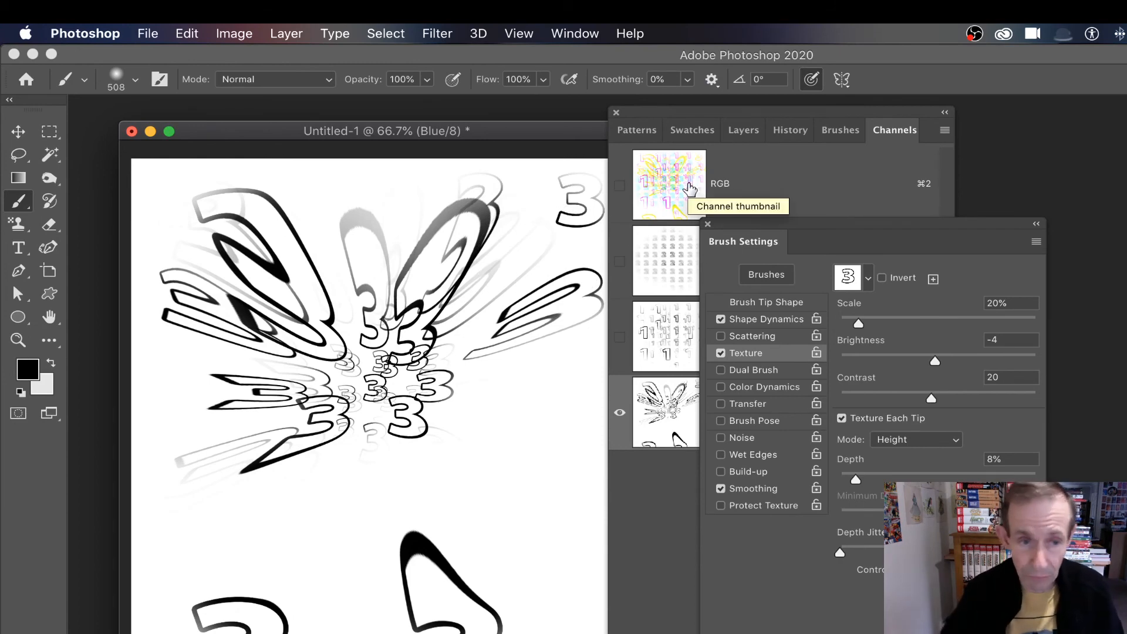
- Activate the RGB composite channel and stamp scattered black 3s across the artwork
click(647, 192)
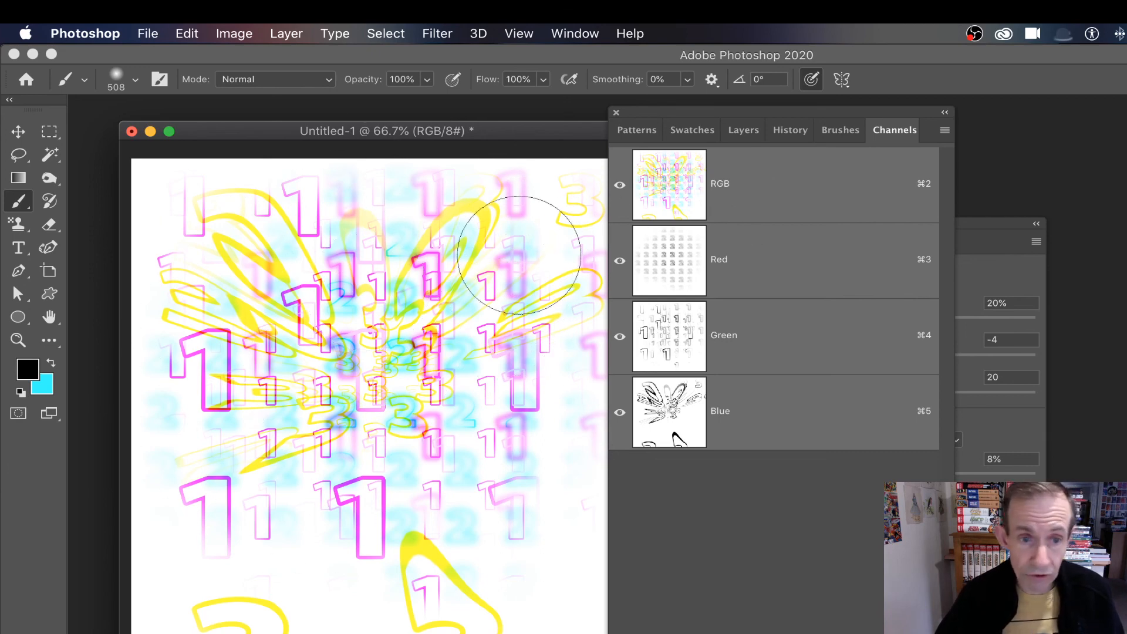
click(374, 277)
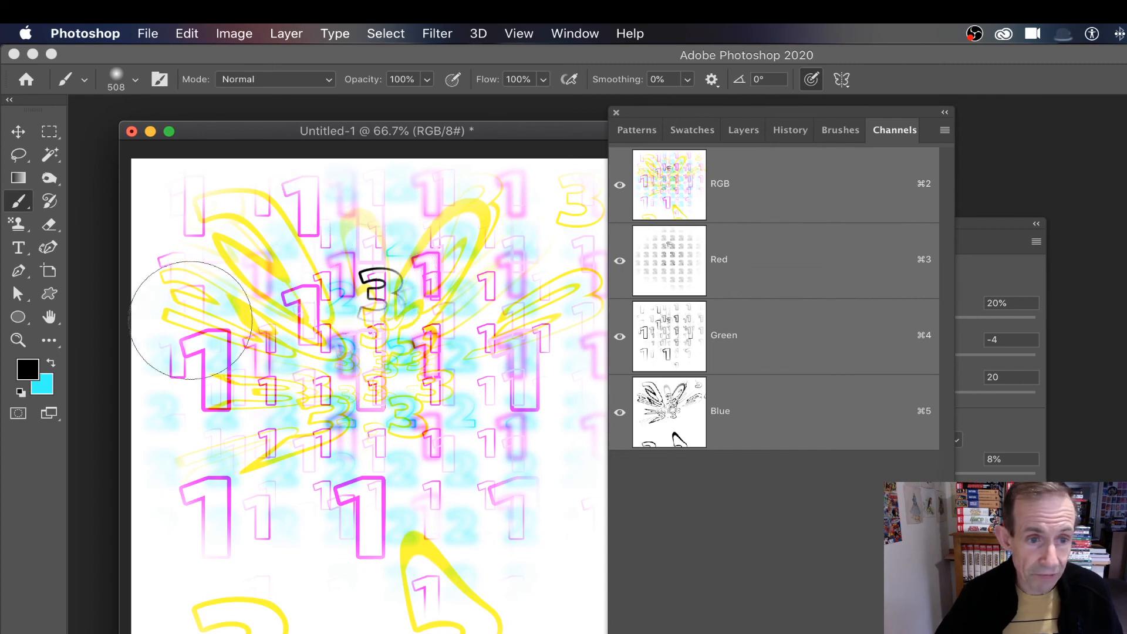
click(203, 277)
click(239, 226)
click(466, 407)
click(395, 491)
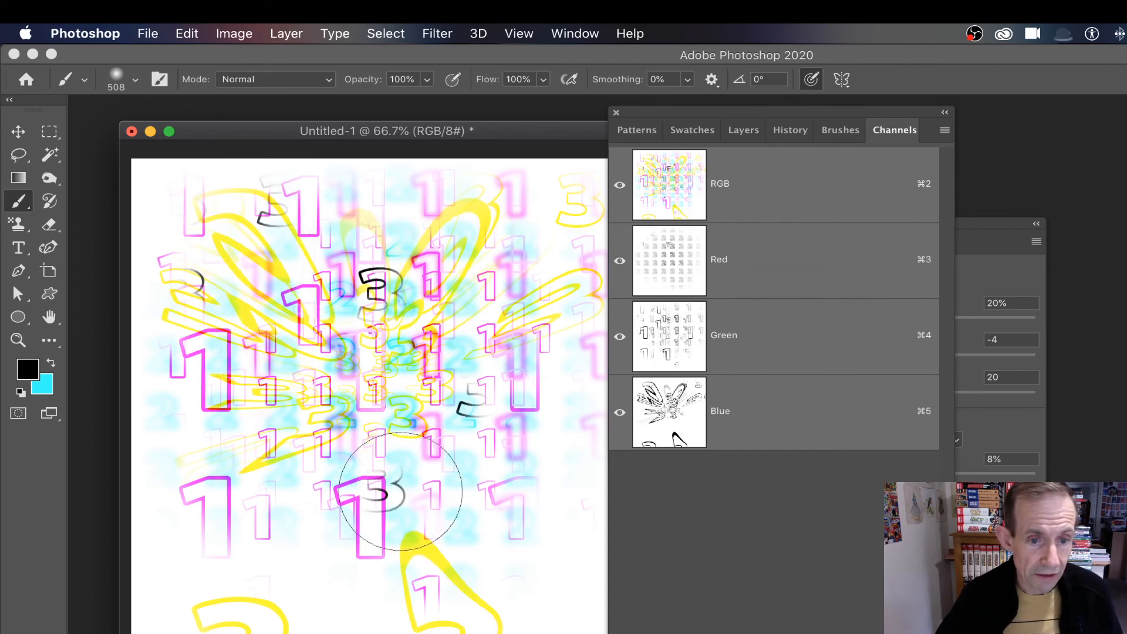
click(355, 414)
click(266, 460)
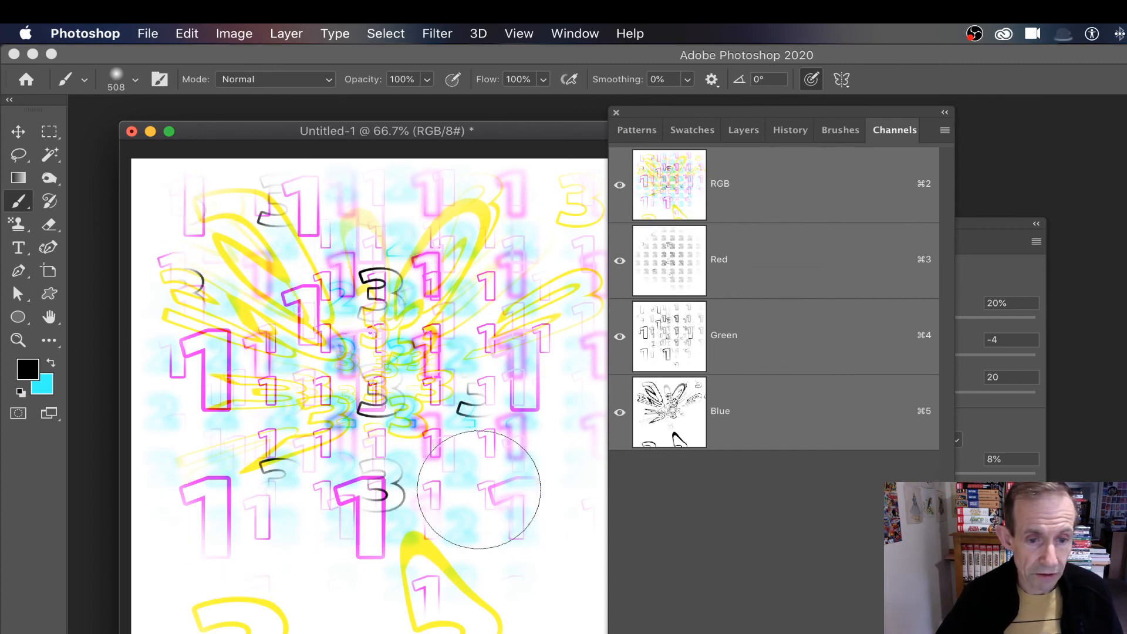
click(481, 486)
- Set the foreground colour to cyan-blue 3fd2da and stamp 3s across the upper part of the artwork
click(32, 370)
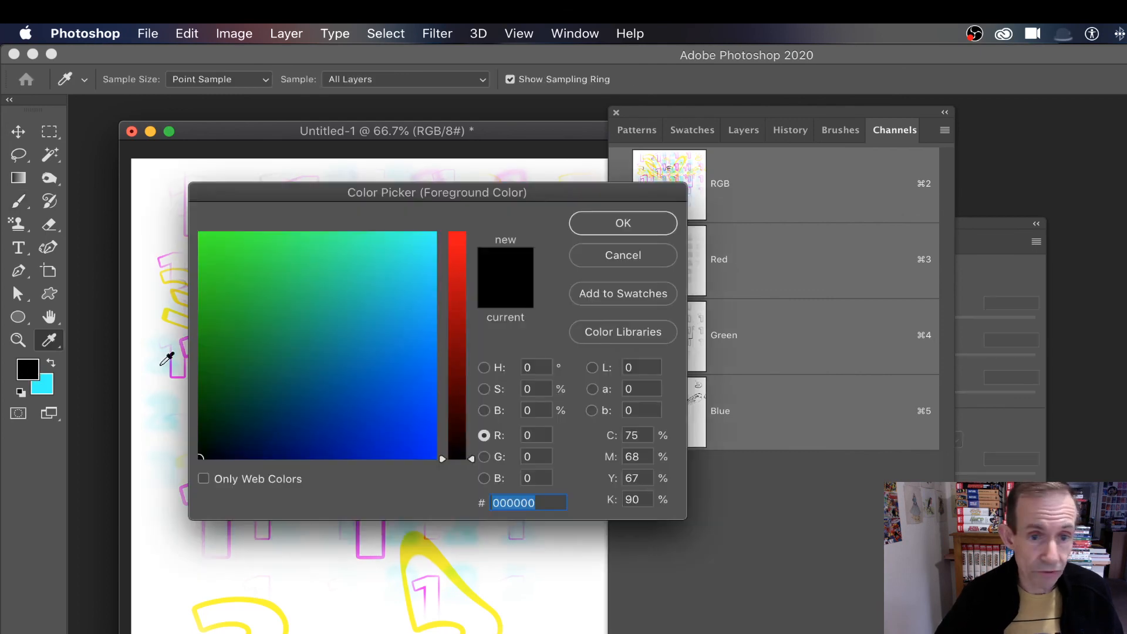
click(402, 271)
drag(451, 276, 463, 403)
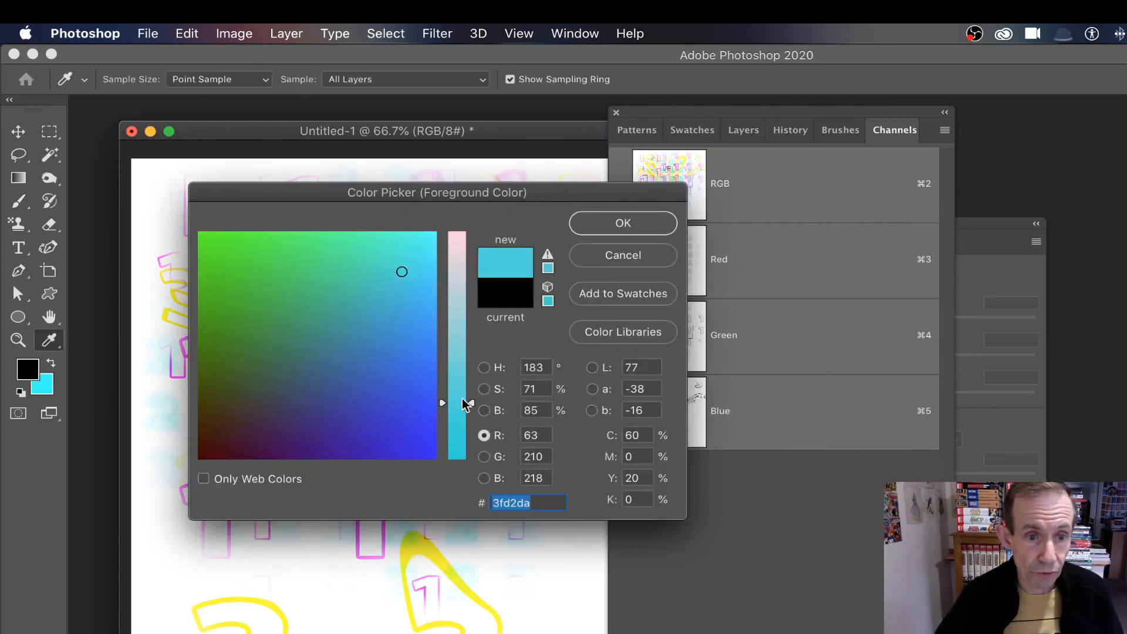
click(623, 223)
click(489, 218)
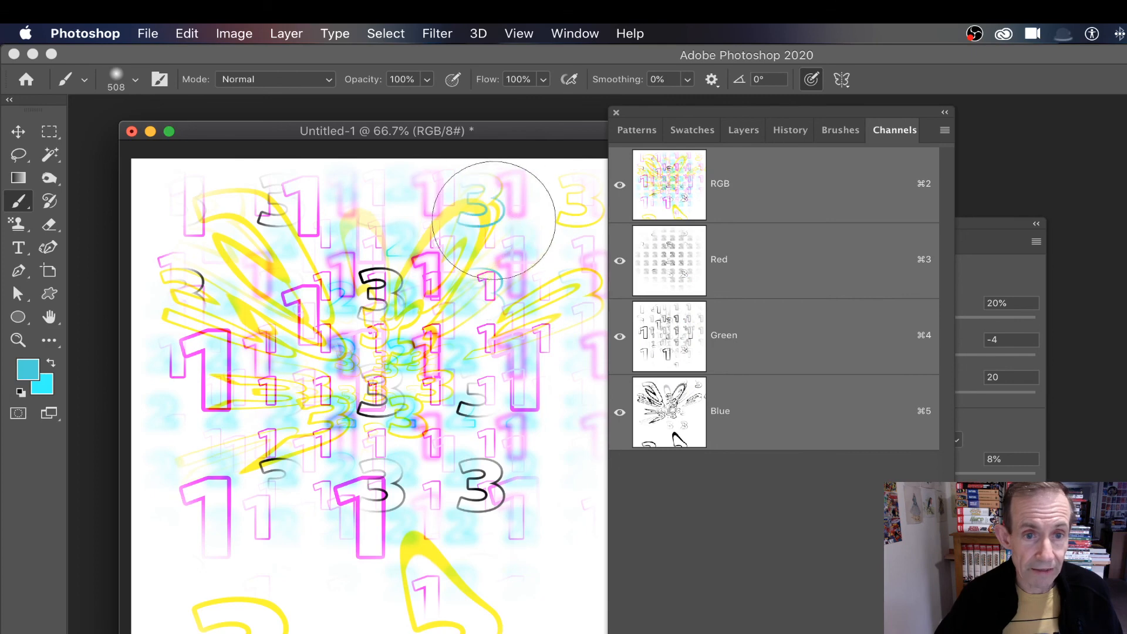
click(317, 218)
click(188, 230)
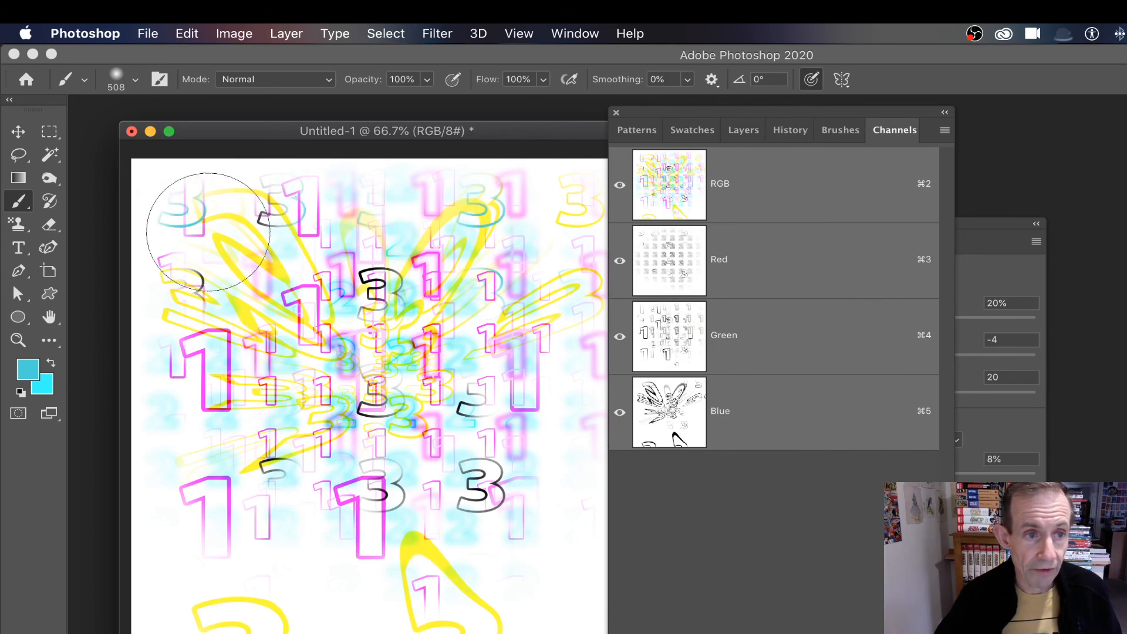
- Set the brush texture scale to 10% and paint small cyan-blue 3s across the upper artwork
click(994, 223)
mouse_move(861, 329)
mouse_down()
mouse_move(881, 323)
mouse_move(848, 322)
mouse_up()
mouse_move(499, 252)
mouse_down()
mouse_move(488, 264)
mouse_move(423, 240)
mouse_move(288, 245)
mouse_up()
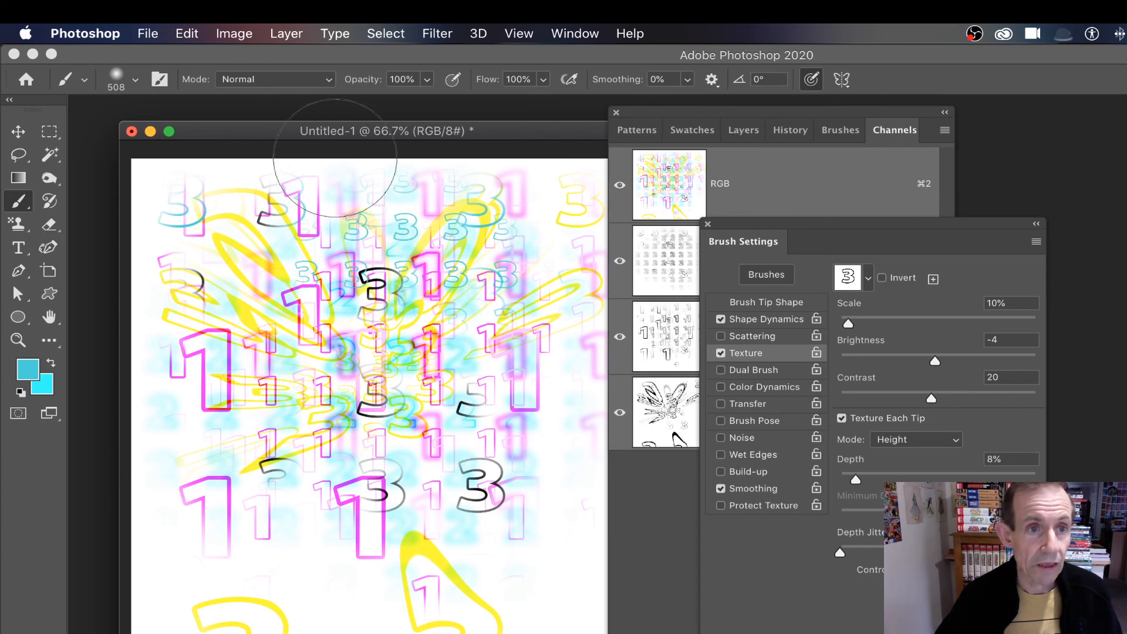
- Invert the colours of the composite image
click(230, 35)
mouse_move(243, 84)
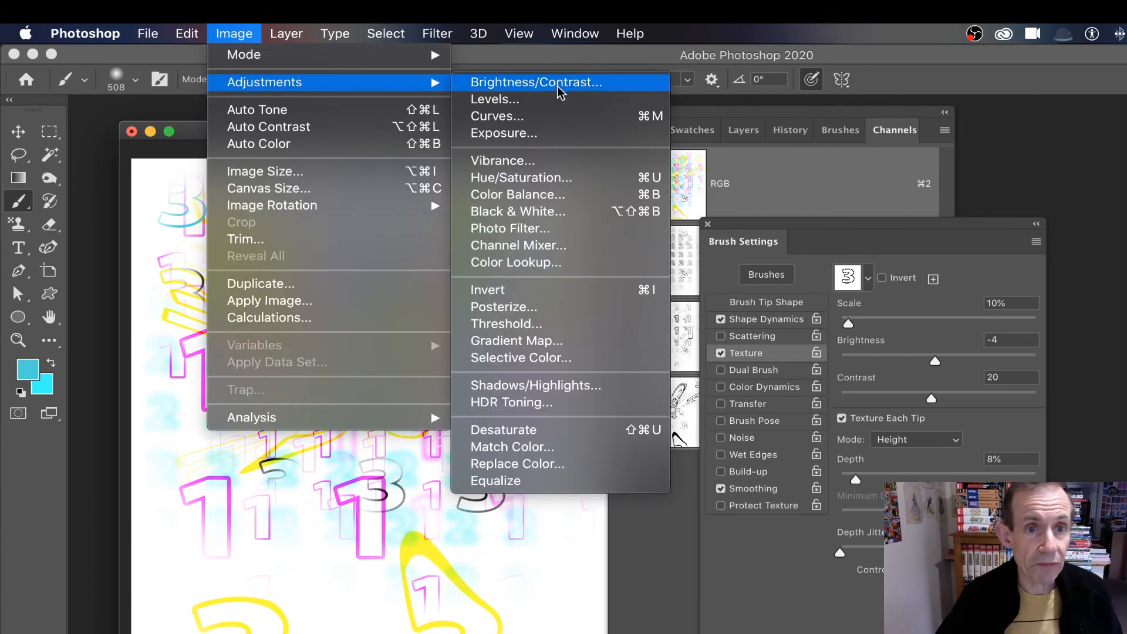
click(524, 291)
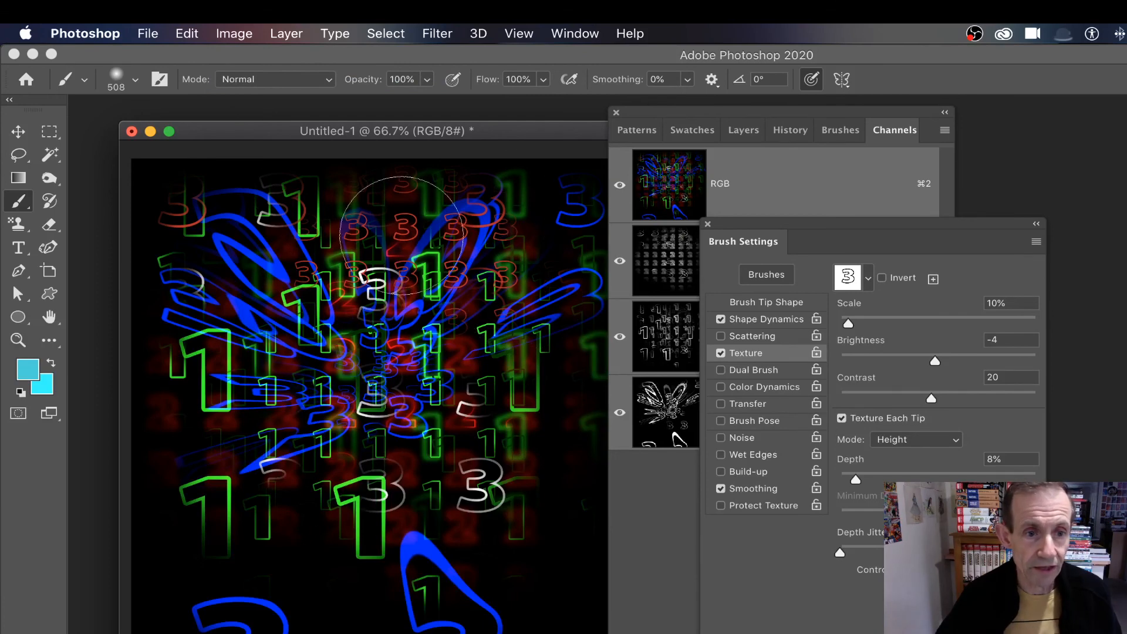
- Set the foreground colour to pale pink fddee8 and paint small 3s around the sides and lower part of the inverted artwork
click(30, 369)
mouse_move(401, 289)
mouse_down()
mouse_move(415, 261)
mouse_move(458, 234)
mouse_up()
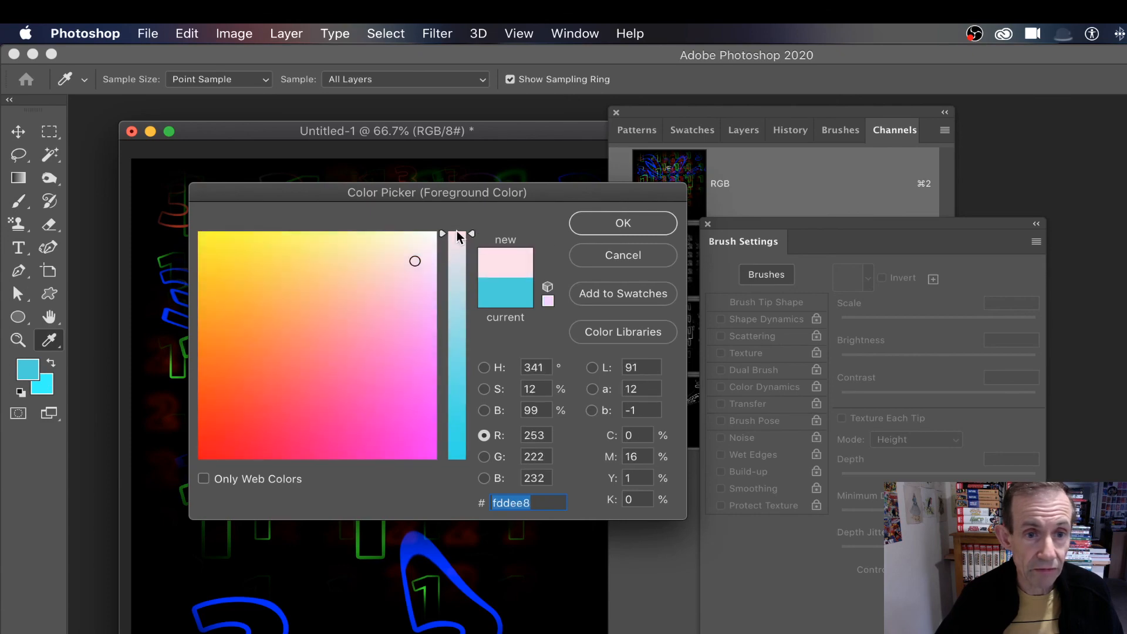
click(629, 233)
mouse_move(526, 254)
mouse_down()
mouse_move(583, 529)
mouse_move(263, 598)
mouse_move(179, 515)
mouse_move(172, 440)
mouse_move(215, 452)
mouse_move(300, 506)
mouse_move(229, 347)
mouse_up()
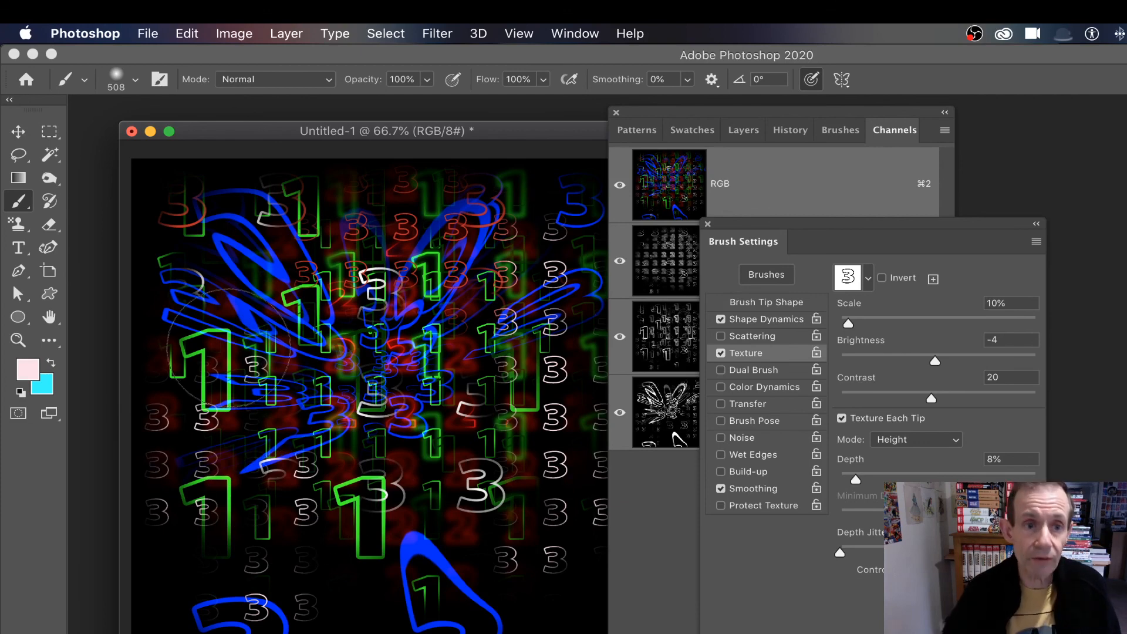